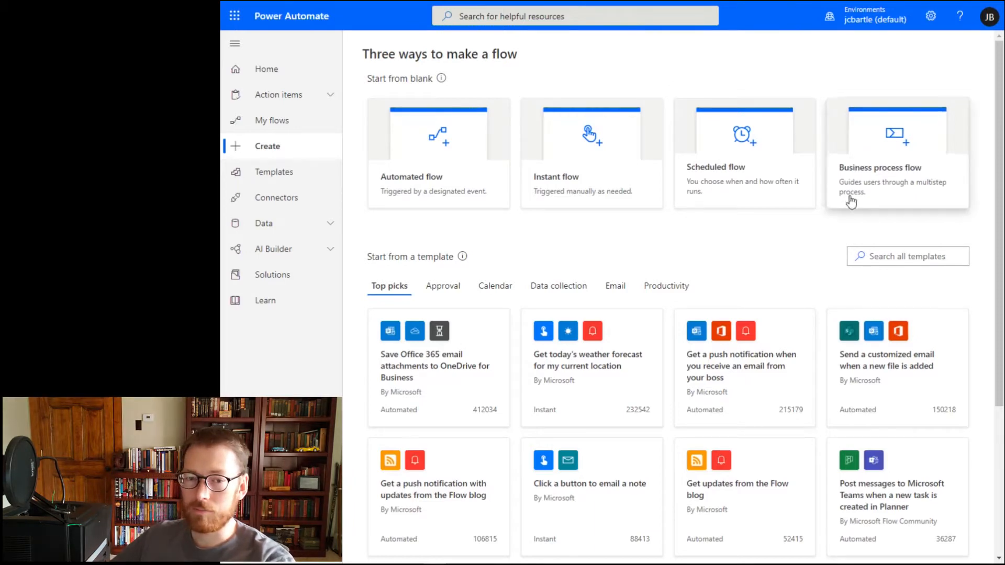
# Create an instant flow named BusHoursTest that uses the Manually trigger a flow trigger.
pyautogui.click(618, 155)
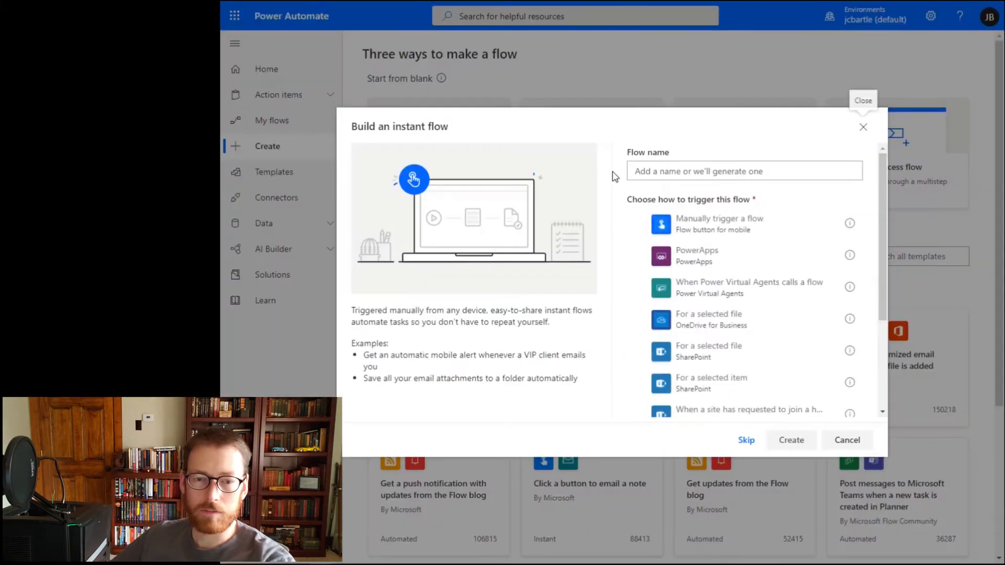
pyautogui.click(715, 228)
pyautogui.click(722, 176)
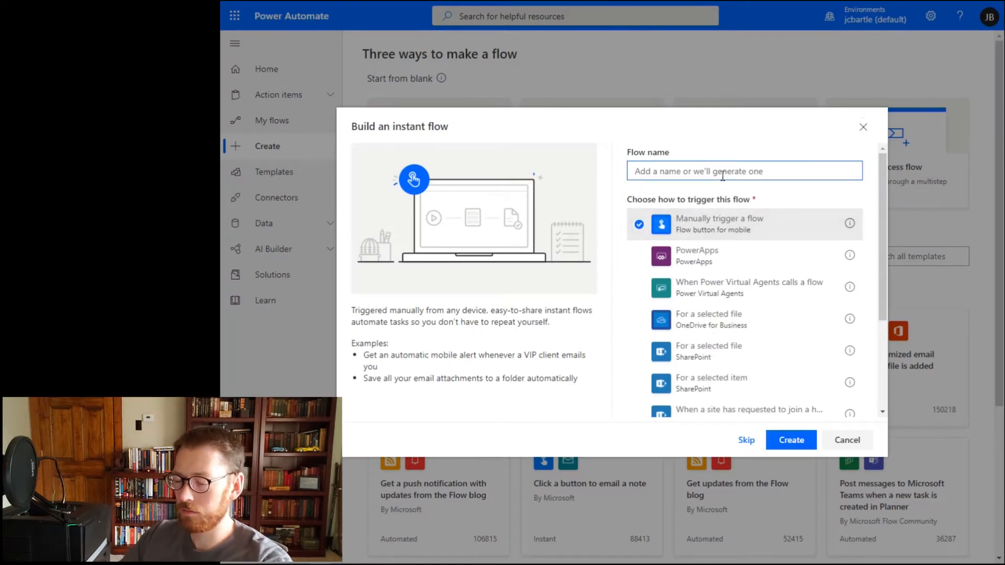
pyautogui.write('Bu')
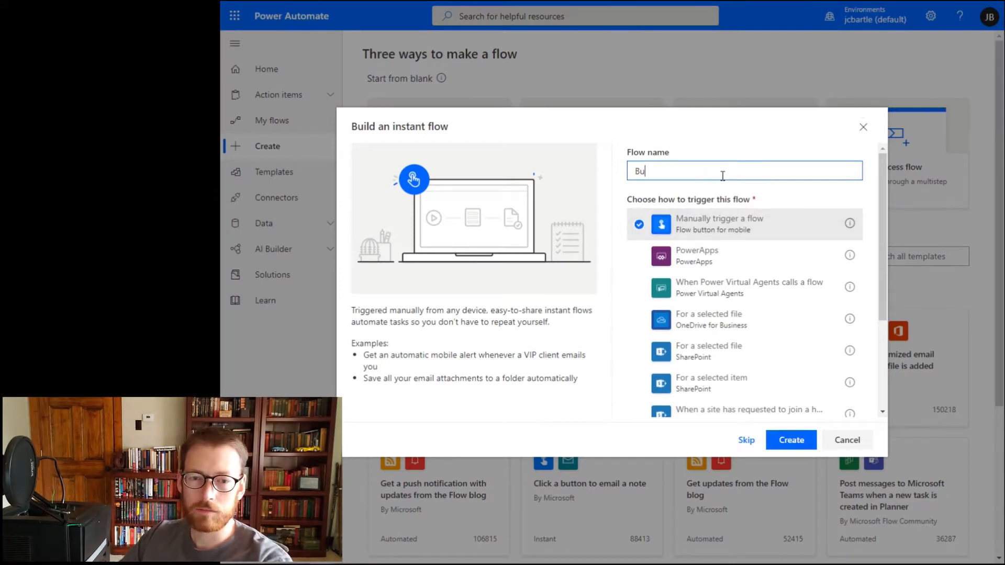
pyautogui.write('sHoursTest')
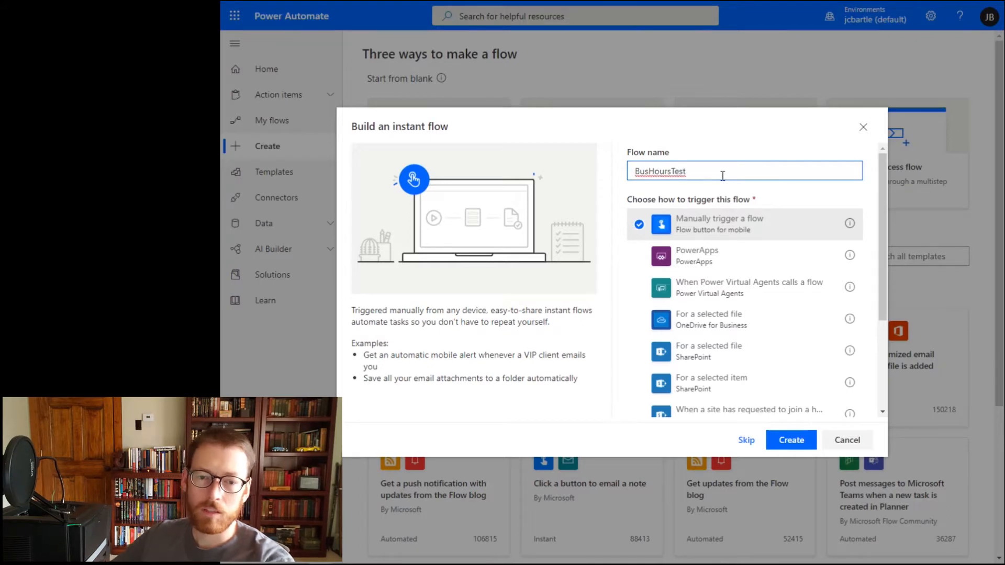
pyautogui.click(790, 440)
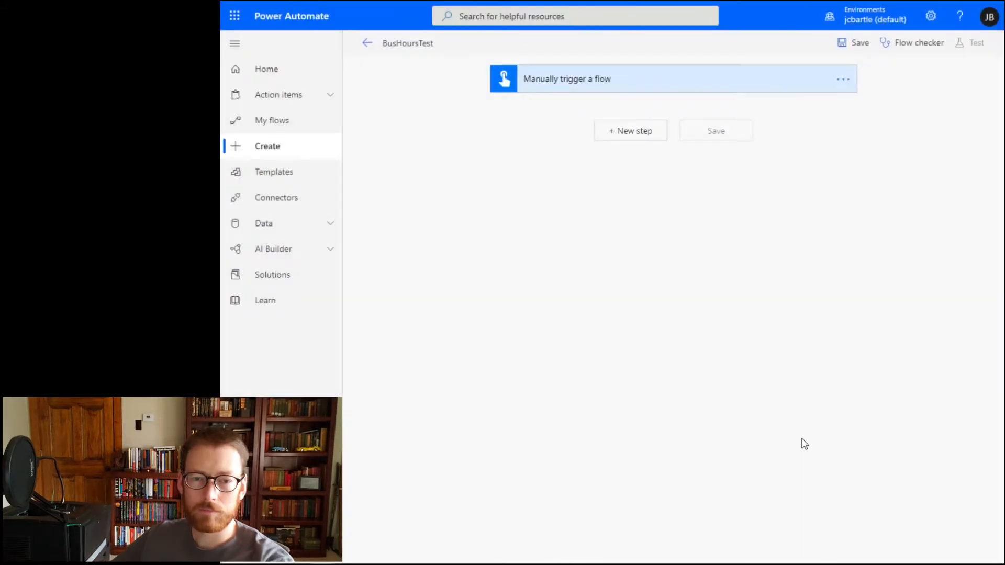
# Add an Initialize variable action with the name TriggerTimestamp and the type String.
pyautogui.click(631, 130)
pyautogui.write('init')
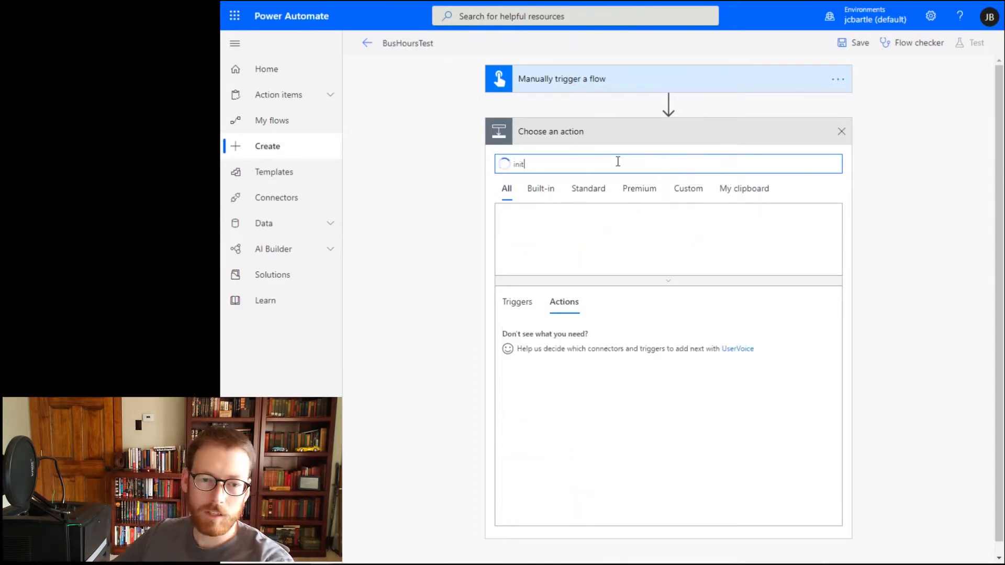
pyautogui.click(567, 337)
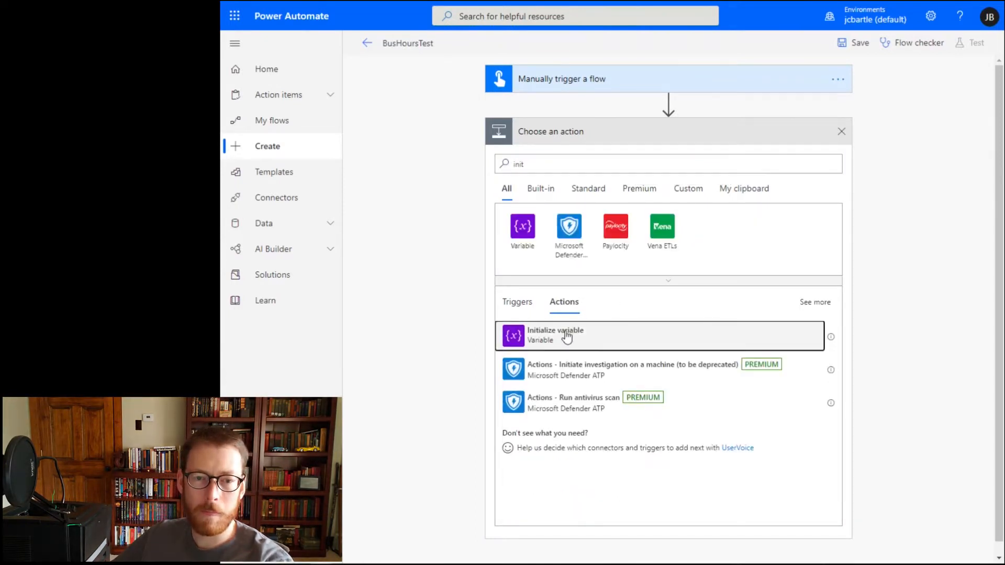
pyautogui.click(624, 160)
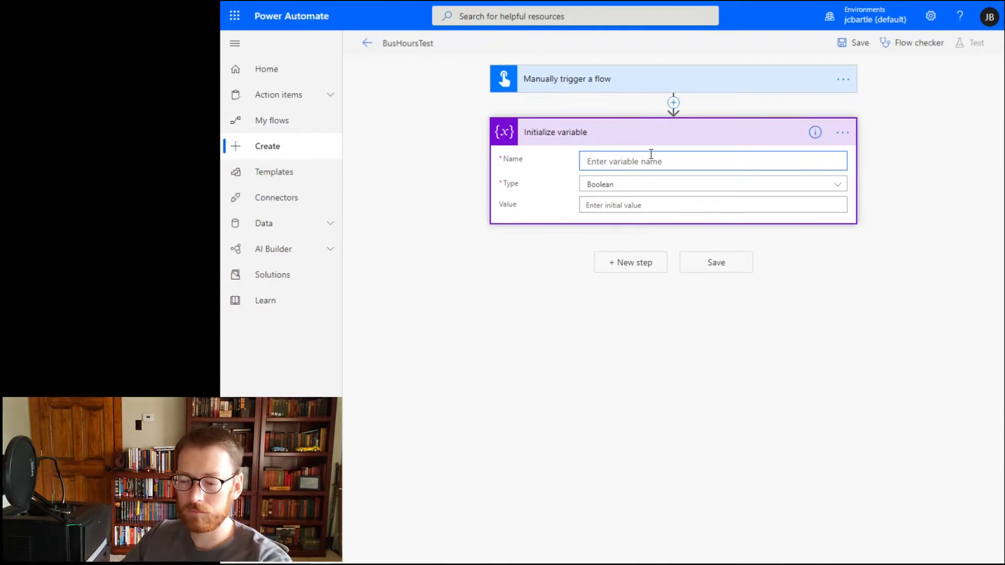
pyautogui.write('TriggerTimestamp')
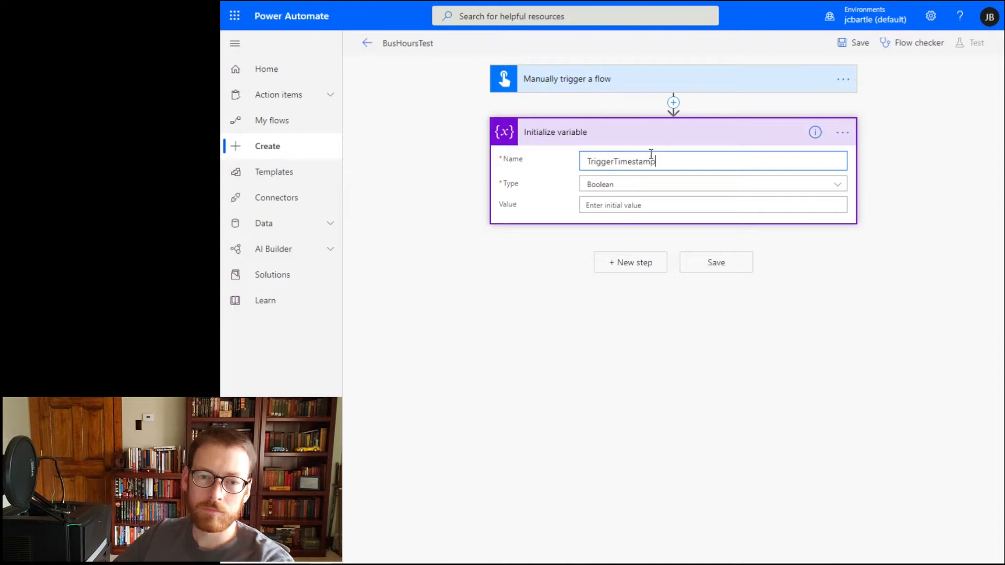
pyautogui.click(646, 188)
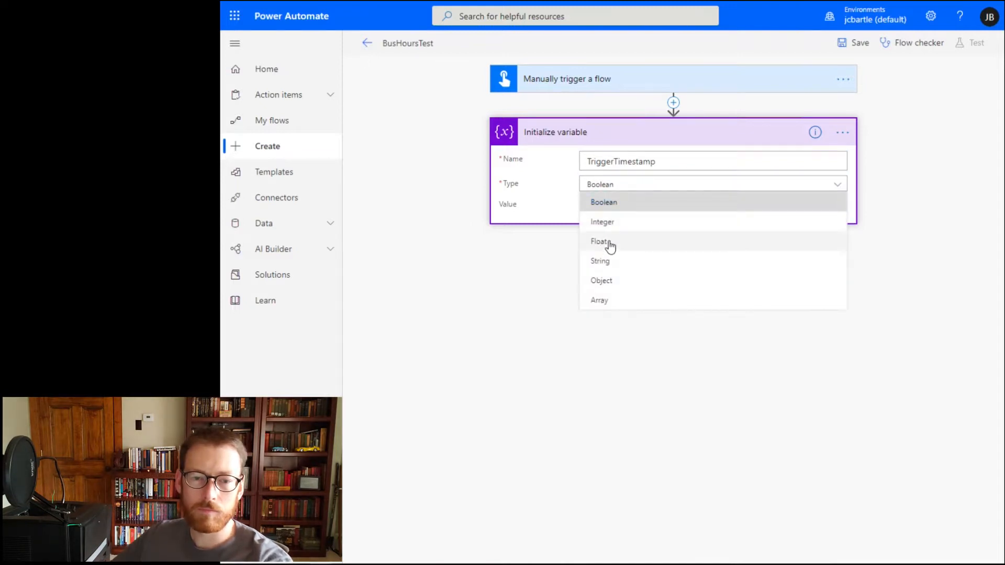
pyautogui.click(601, 261)
pyautogui.click(613, 205)
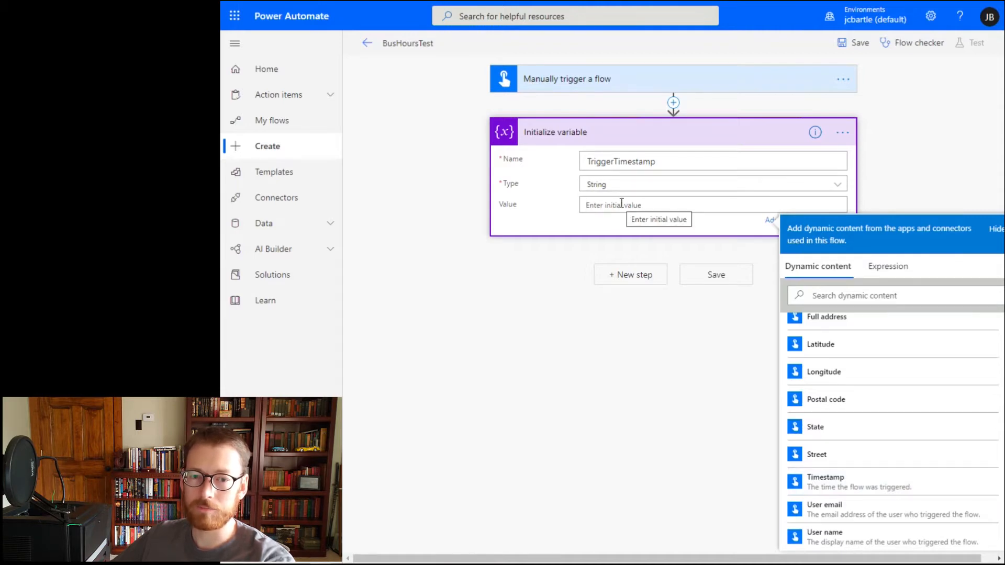
# Rename the Initialize variable action to "var TriggerTimestamp", reusing the copied variable name.
pyautogui.doubleClick(634, 162)
pyautogui.hotkey('ctrl', 'c')
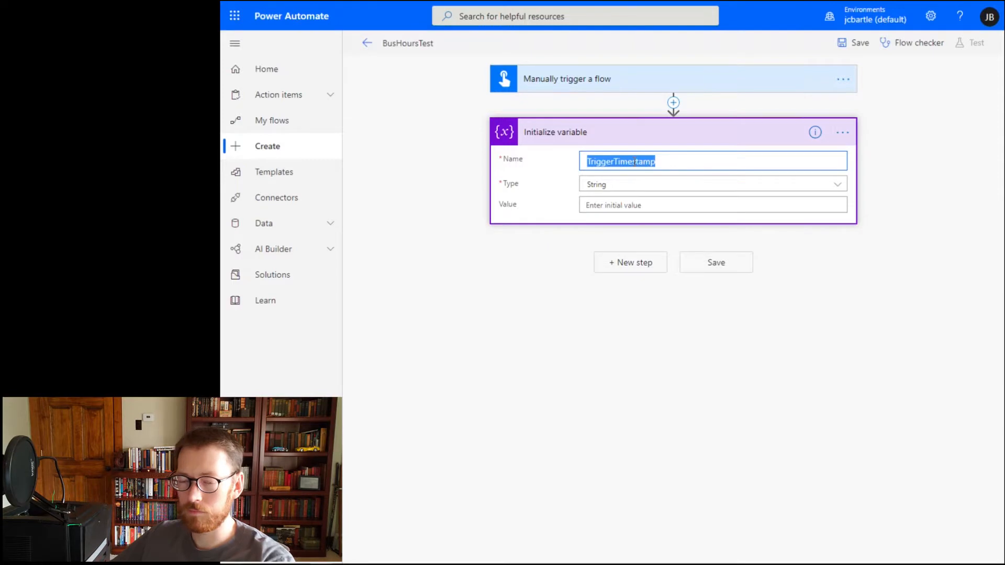
pyautogui.click(843, 133)
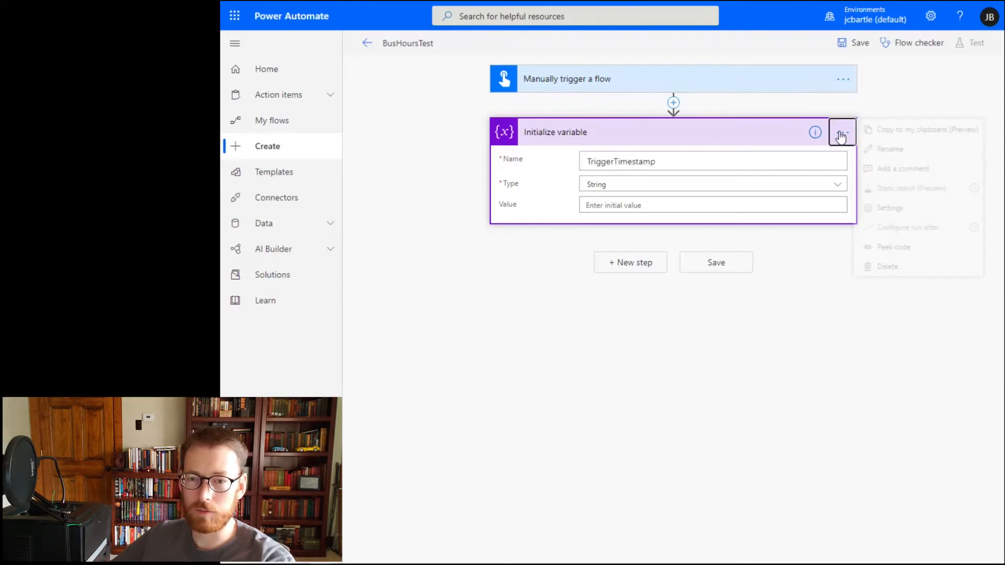
pyautogui.click(900, 152)
pyautogui.write('var')
pyautogui.hotkey('ctrl', 'v')
pyautogui.press('Return')
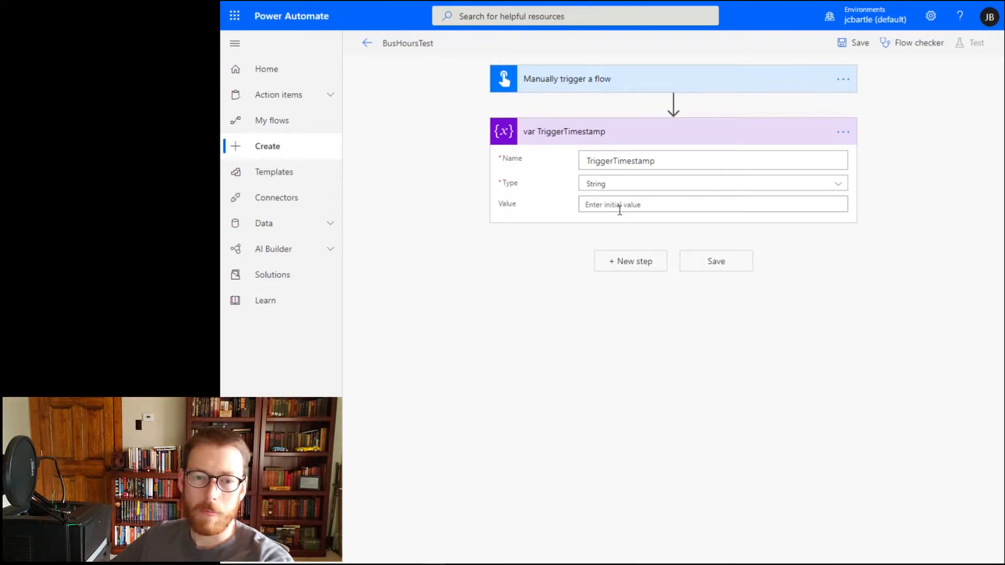
# Set the TriggerTimestamp variable's initial value to 2020-04-11T11:55:42.0045071Z.
pyautogui.click(735, 207)
pyautogui.write('2020-04-11T11:55:42.0045071Z')
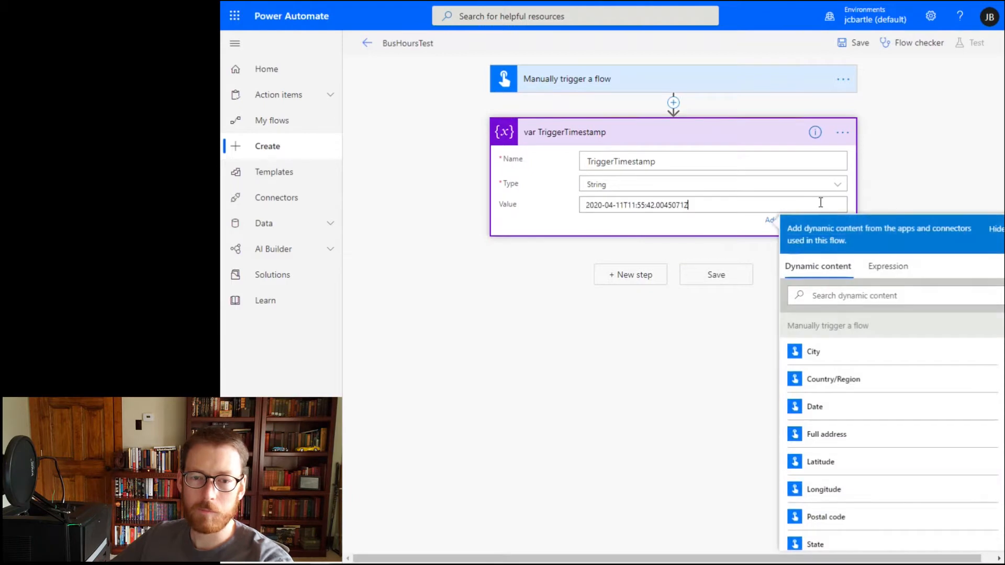
pyautogui.click(522, 277)
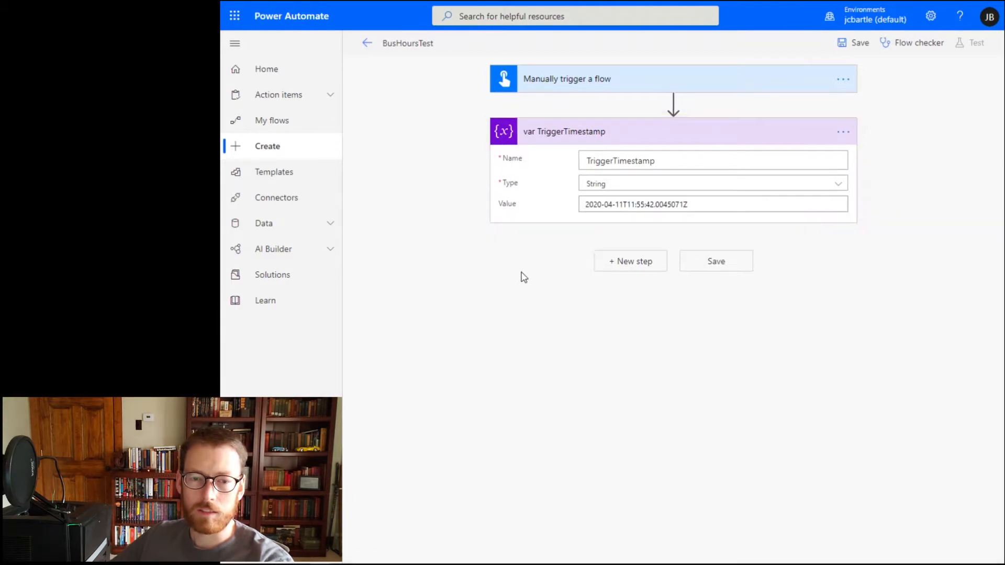
pyautogui.tripleClick(696, 199)
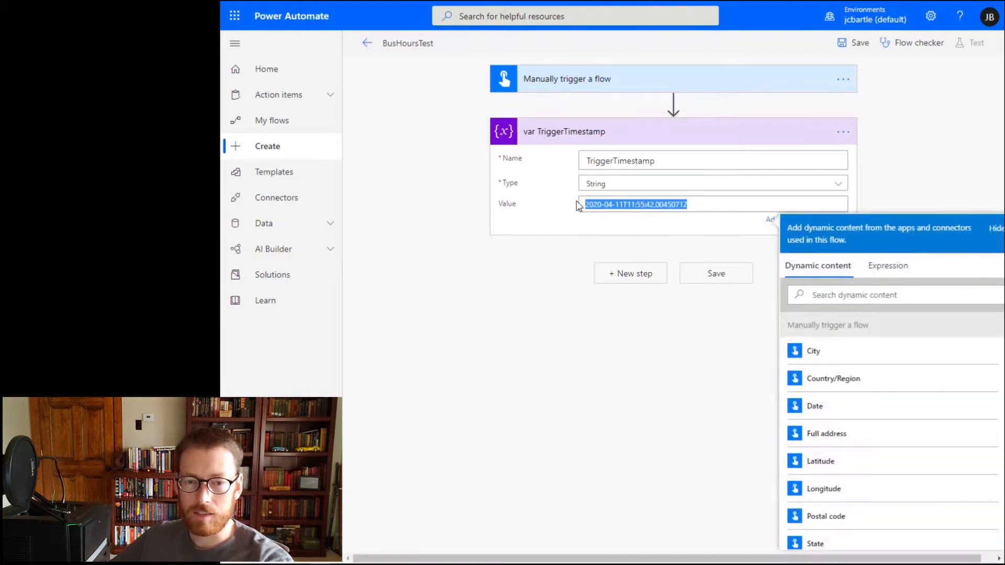
pyautogui.click(549, 273)
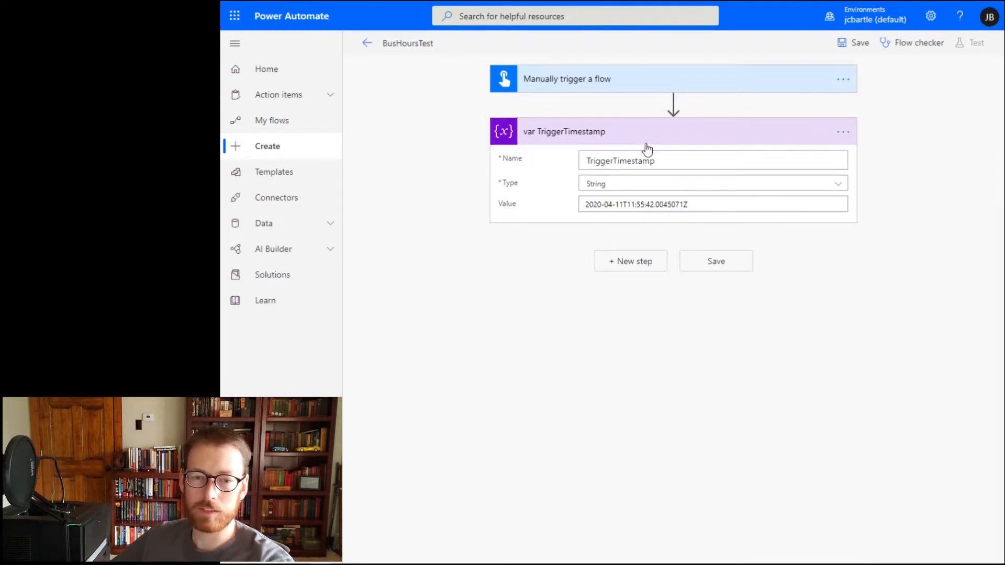
pyautogui.click(688, 205)
pyautogui.moveTo(688, 205); pyautogui.dragTo(694, 206)
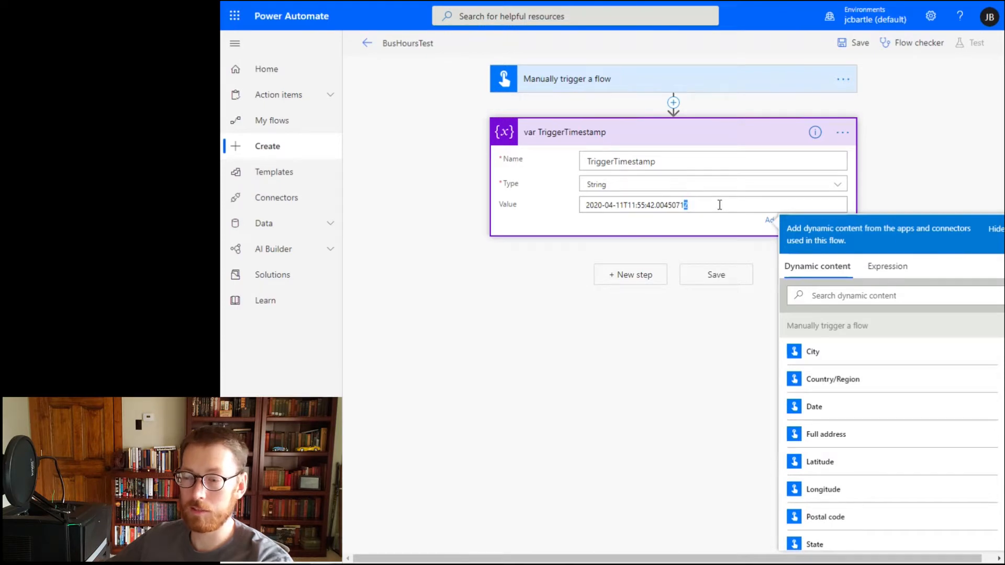
pyautogui.click(890, 189)
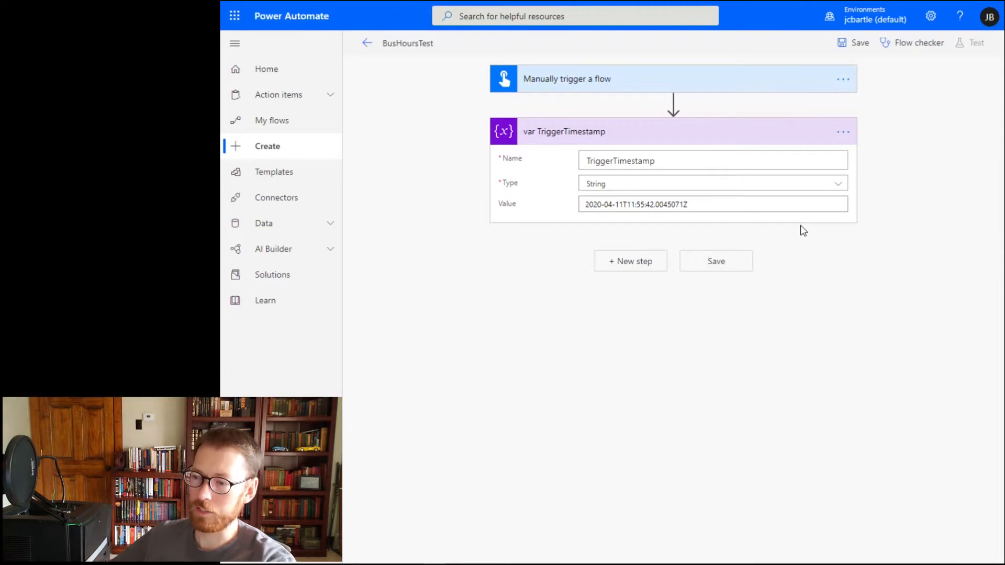
# Add the Date Time connector's Convert time zone action and use the TriggerTimestamp variable as its base time.
pyautogui.click(641, 265)
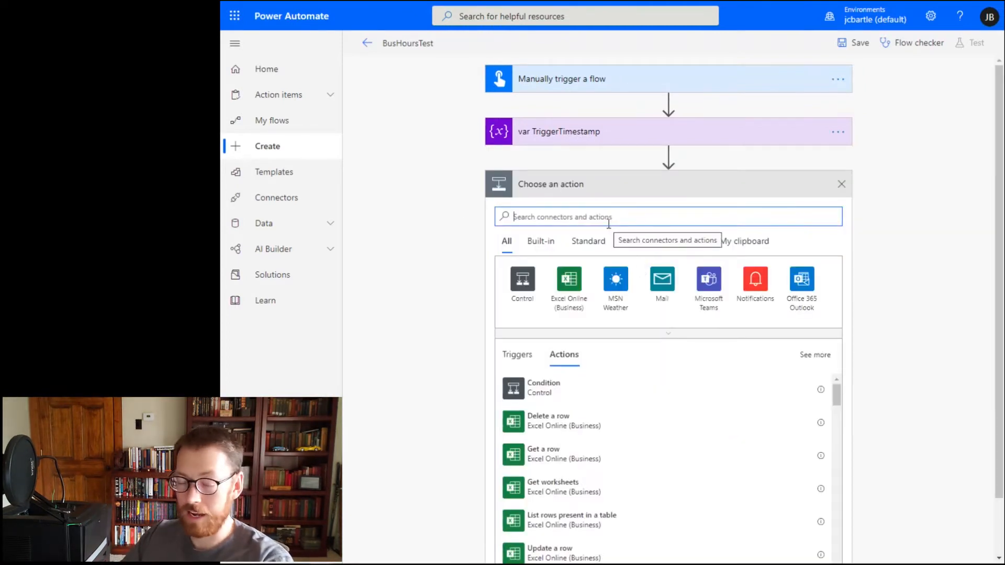
pyautogui.write('convert')
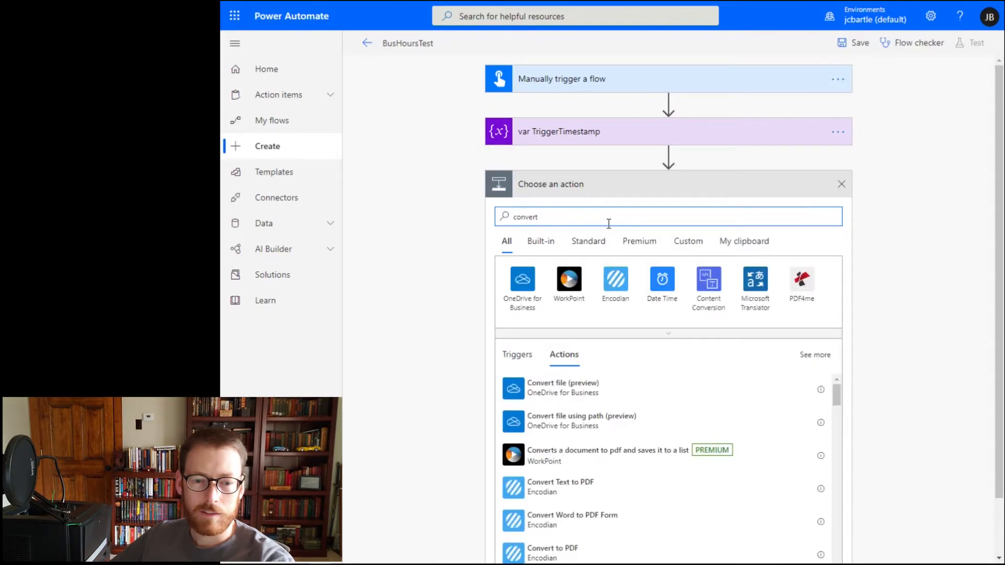
pyautogui.click(663, 282)
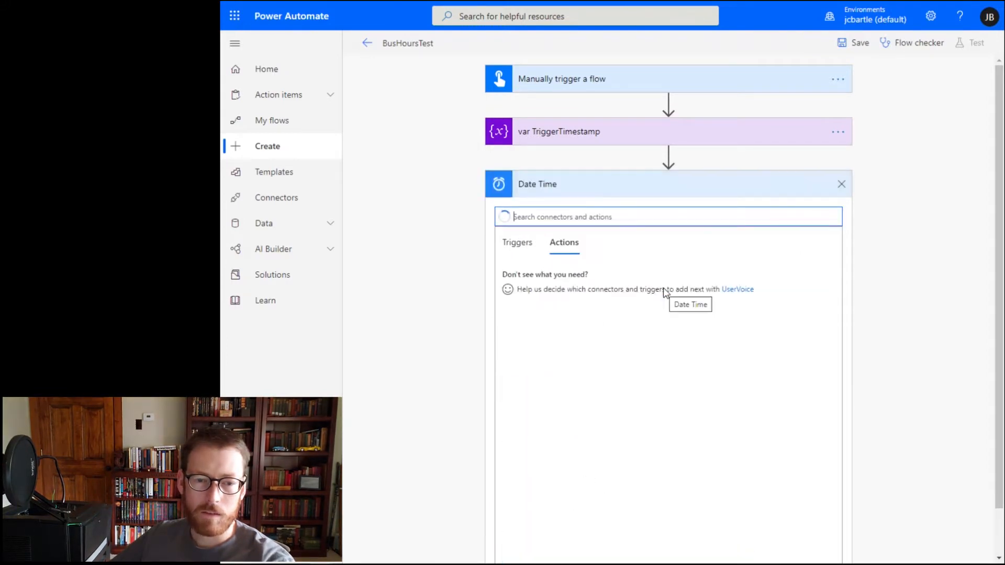
pyautogui.click(562, 310)
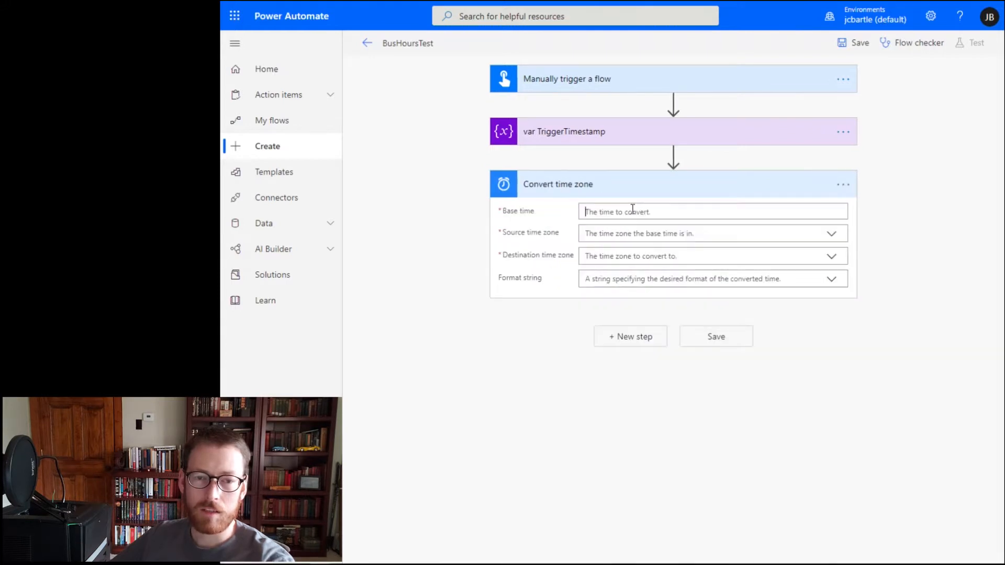
pyautogui.click(633, 211)
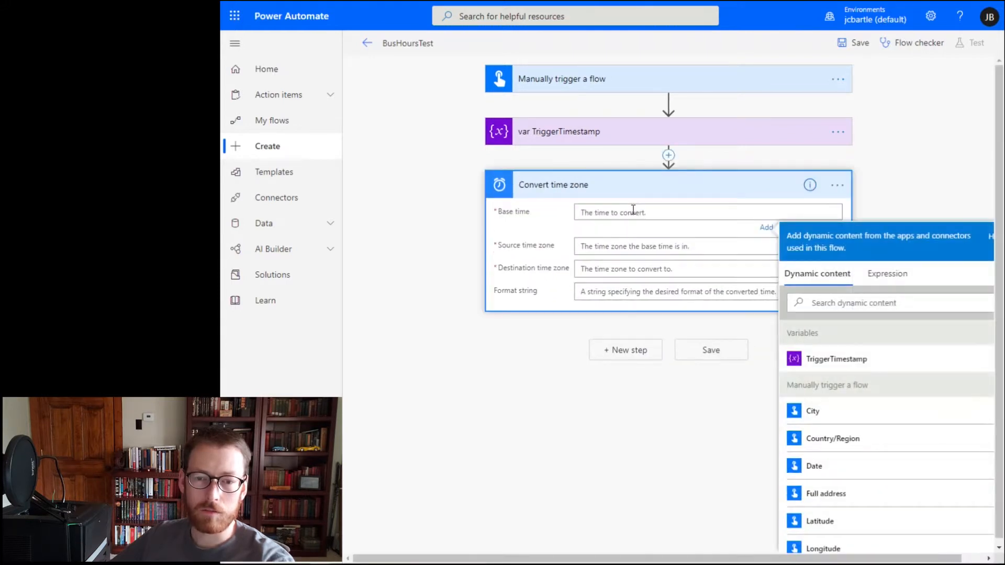
pyautogui.click(838, 359)
# Set the source time zone of the Convert time zone action to (UTC) Coordinated Universal Time.
pyautogui.click(614, 246)
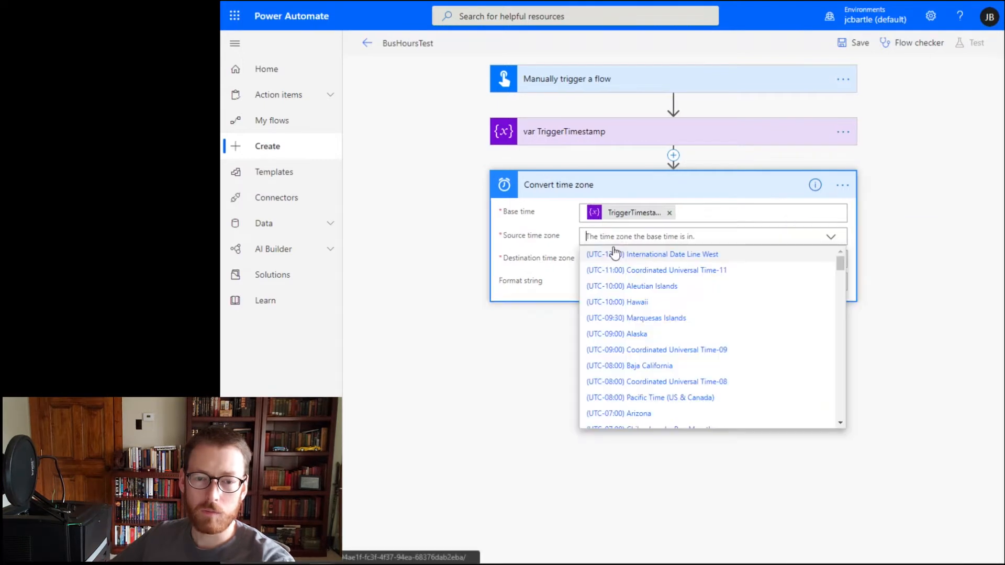
pyautogui.scroll(-2, 723, 264)
pyautogui.scroll(-10, 704, 265)
pyautogui.scroll(-4, 676, 267)
pyautogui.scroll(1, 644, 286)
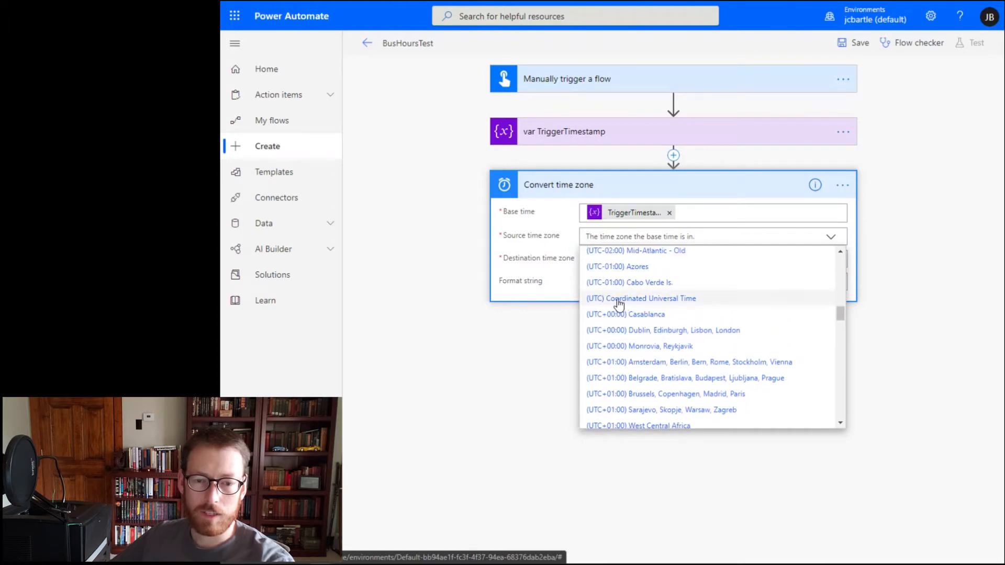
pyautogui.click(619, 301)
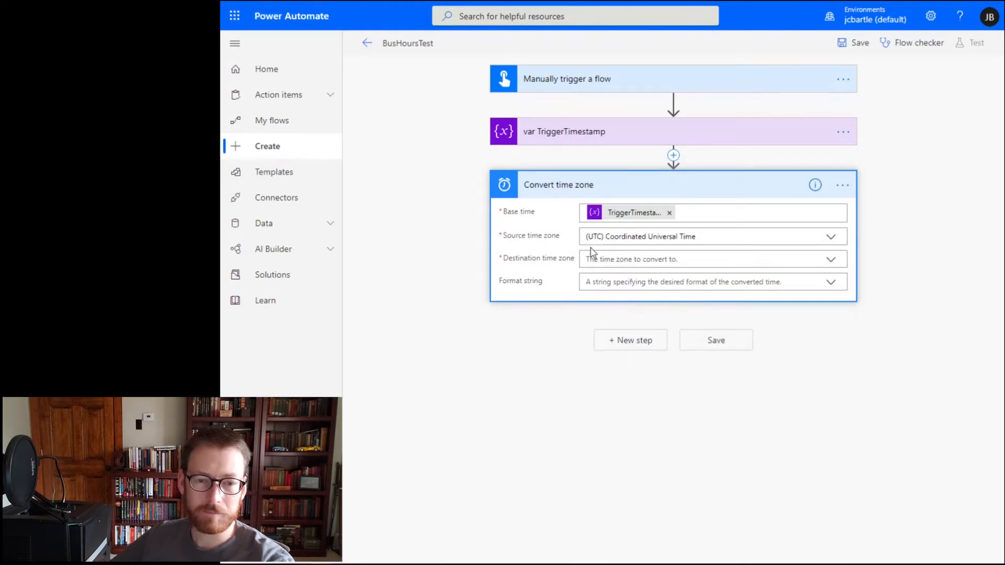
# Set the destination time zone to (UTC-05:00) Eastern Time (US & Canada) and the format string to the Round-trip date/time pattern [o].
pyautogui.click(606, 259)
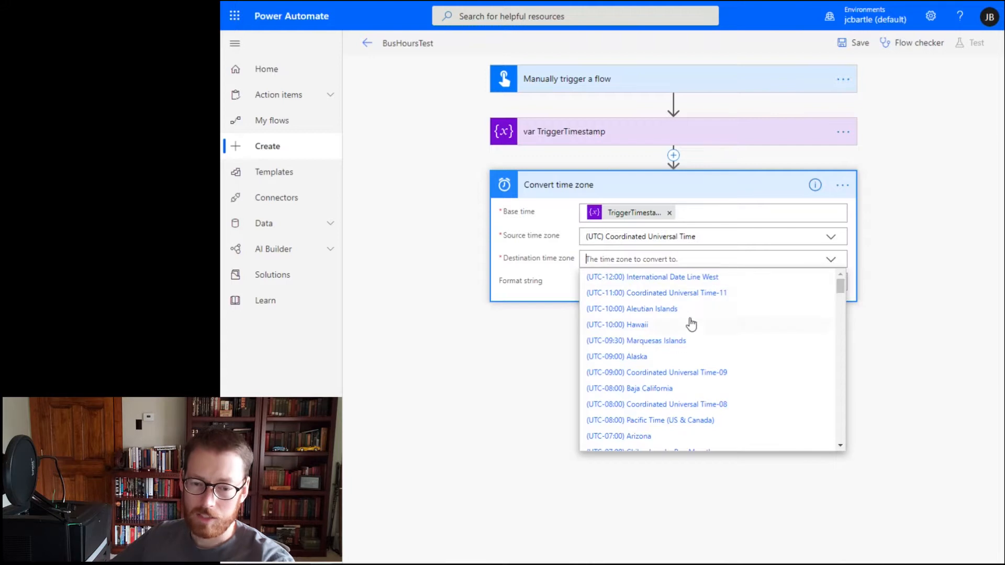
pyautogui.scroll(-3, 630, 322)
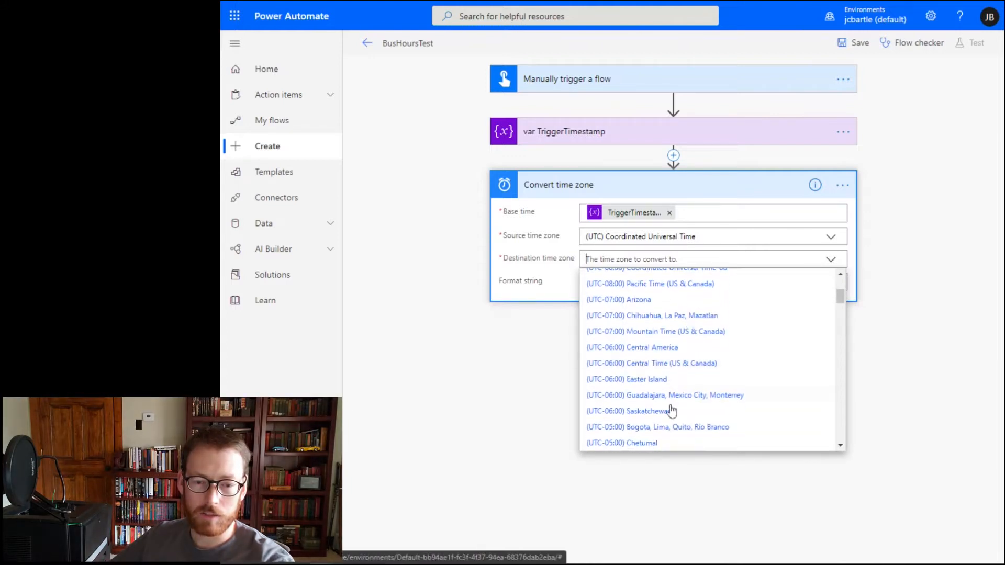
pyautogui.scroll(-2, 664, 419)
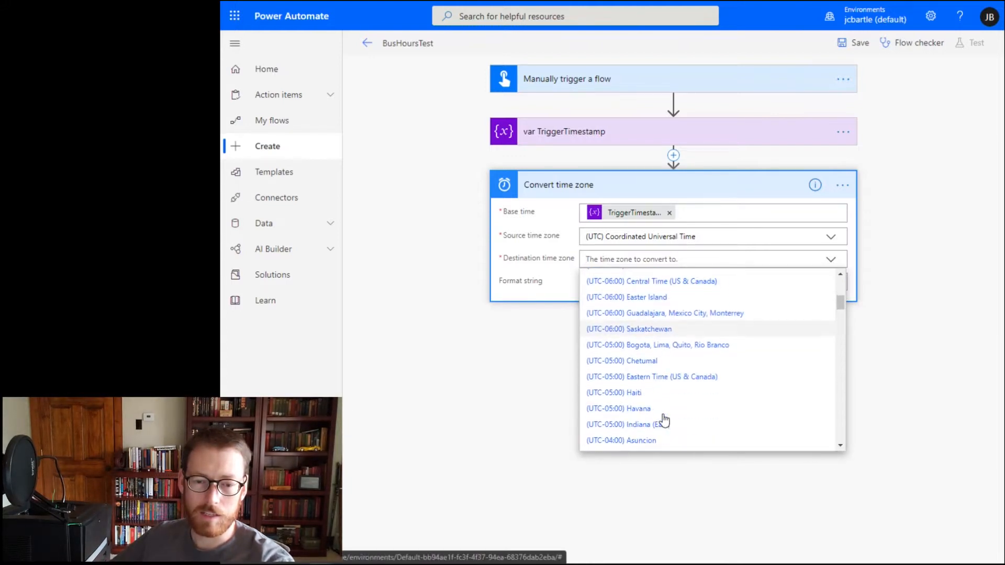
pyautogui.click(640, 377)
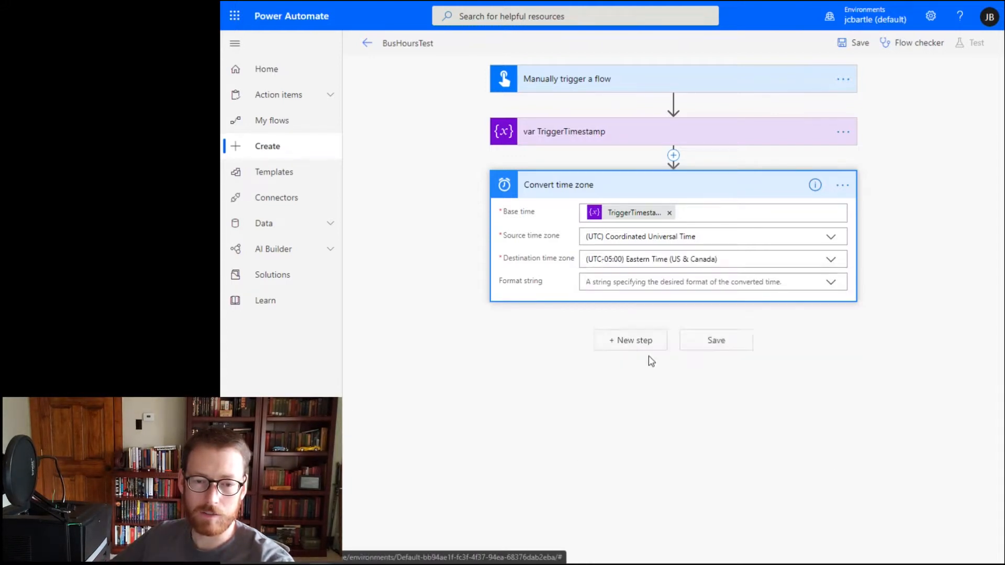
pyautogui.click(608, 284)
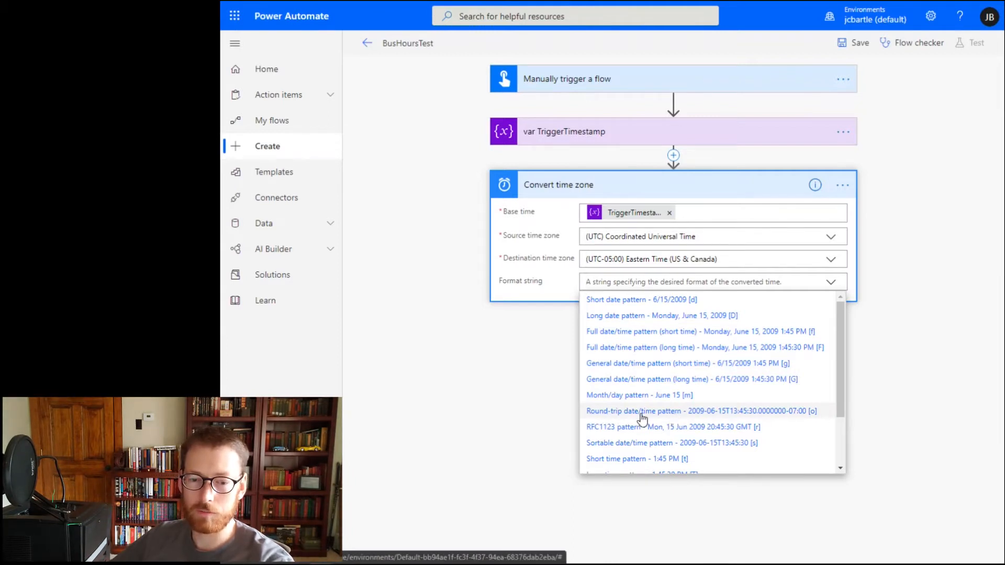
pyautogui.click(710, 412)
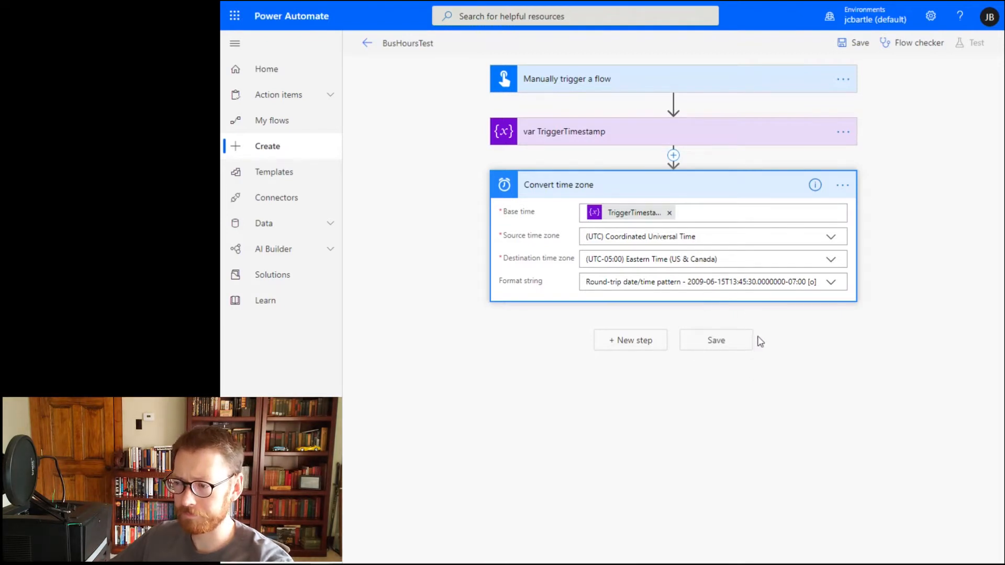
# Add an Initialize variable action after Convert time zone and name its variable TriggerTimestampEastern.
pyautogui.click(621, 339)
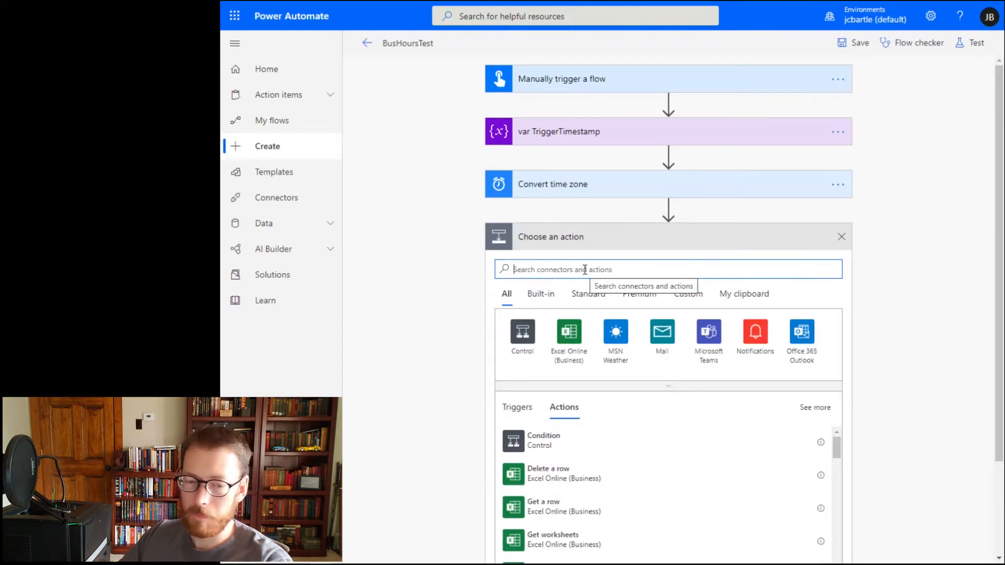
pyautogui.write('n')
pyautogui.press('BackSpace')
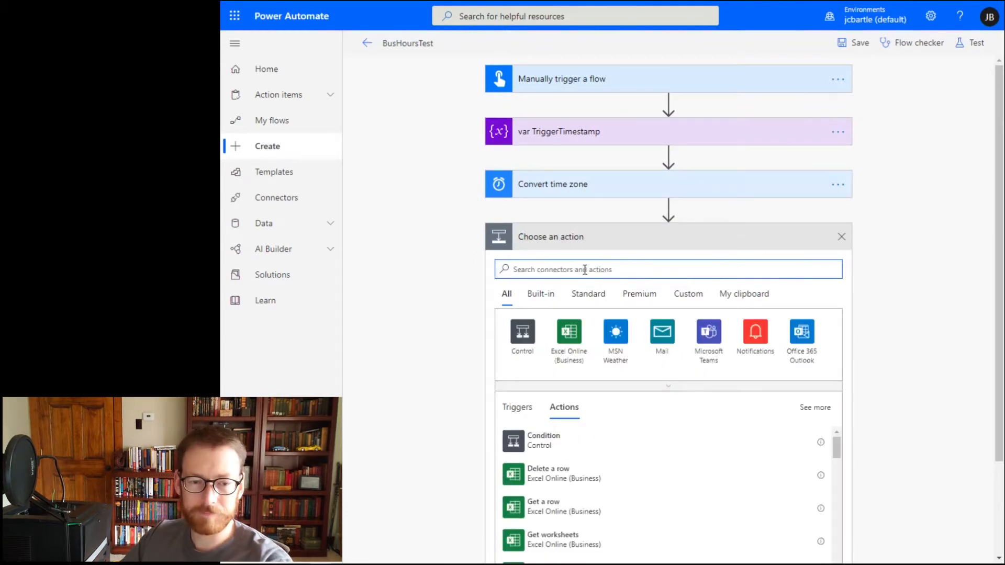
pyautogui.write('init')
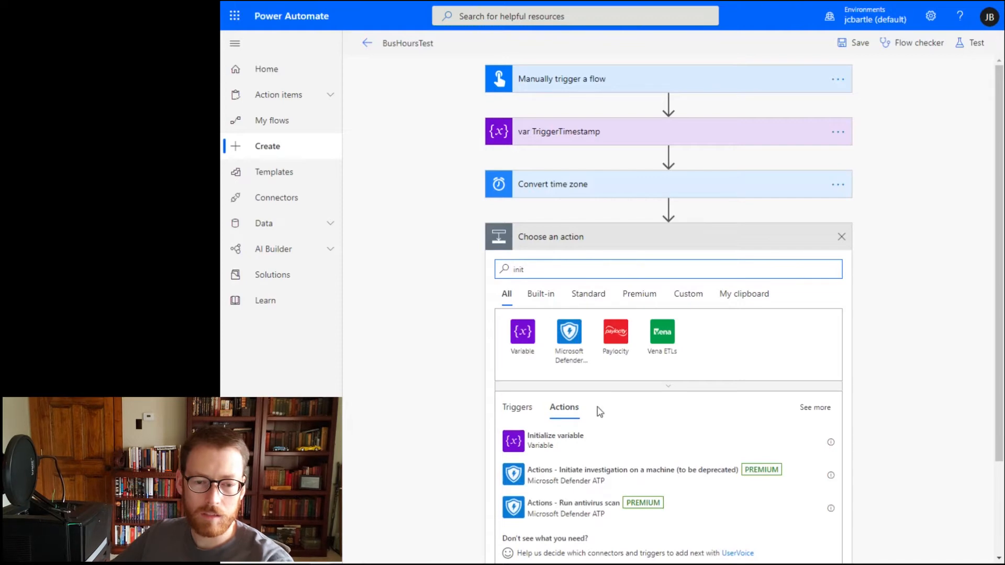
pyautogui.click(584, 444)
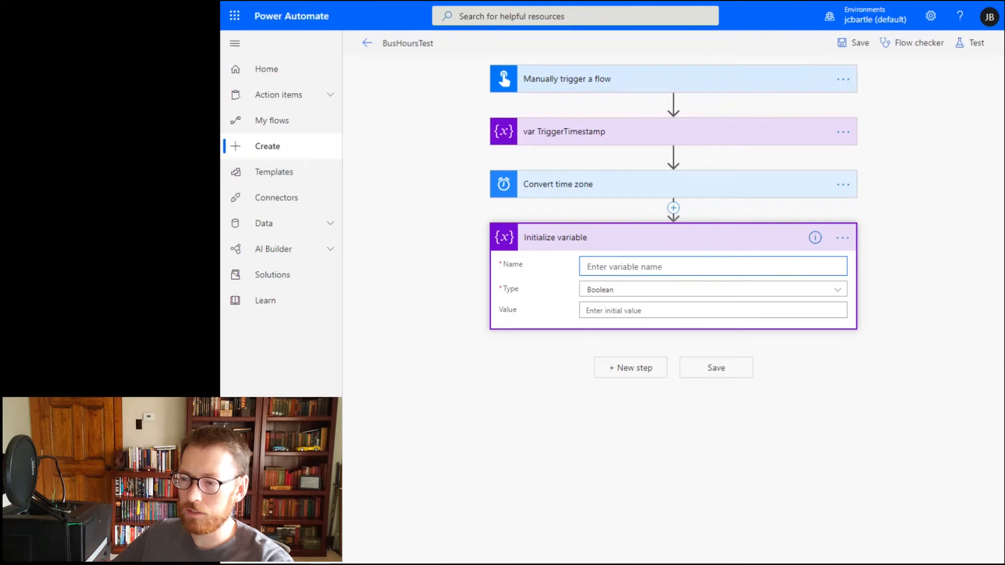
pyautogui.click(435, 564)
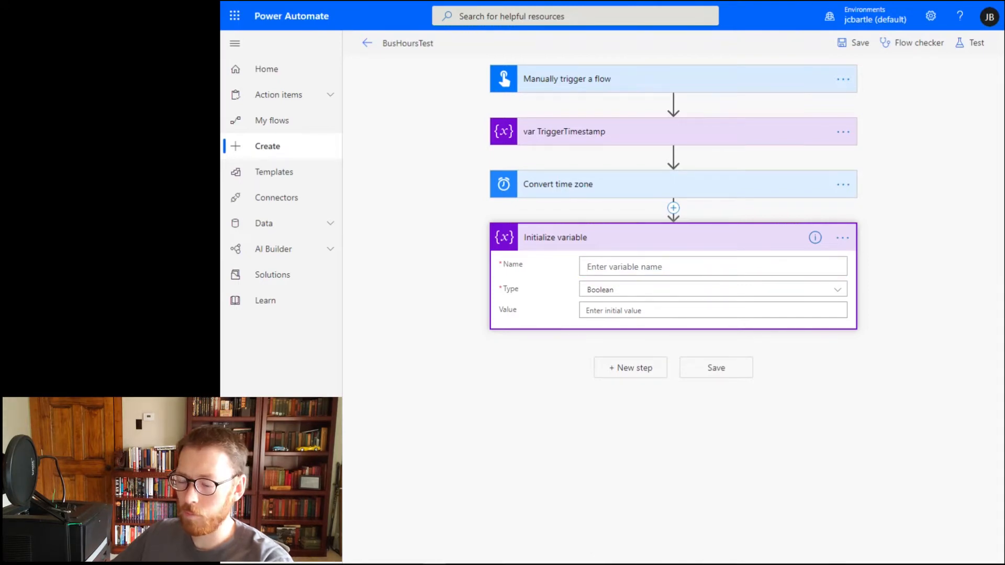
pyautogui.click(754, 267)
pyautogui.write('TriggerTimestampEastern')
# Rename the new Initialize variable action as var TriggerTimestampEastern.
pyautogui.click(843, 238)
pyautogui.click(888, 255)
pyautogui.write('var')
pyautogui.write('TriggerTimestampEastern')
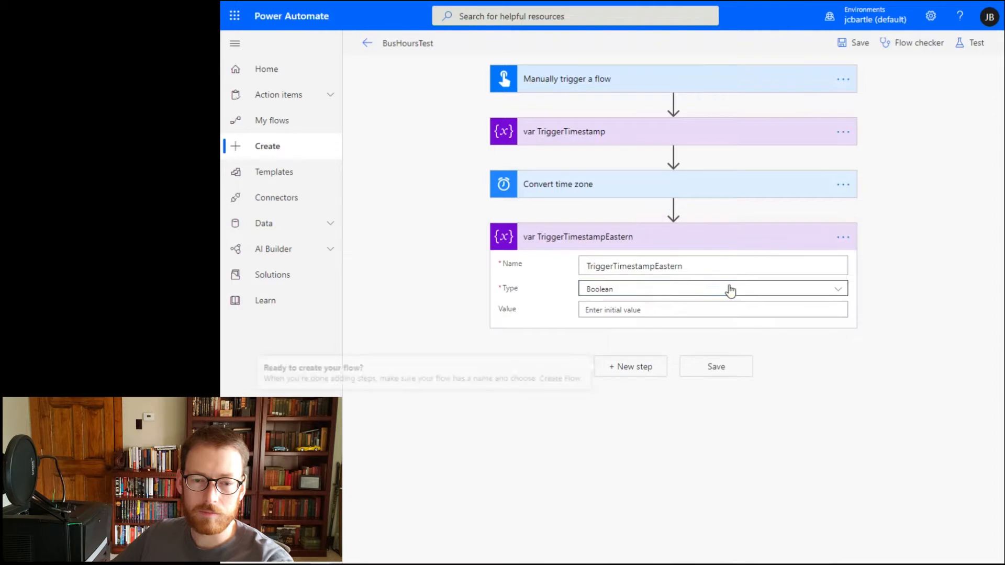
# Set the TriggerTimestampEastern variable's type to String and its value to the Converted time output of Convert time zone.
pyautogui.click(730, 287)
pyautogui.click(606, 366)
pyautogui.click(674, 310)
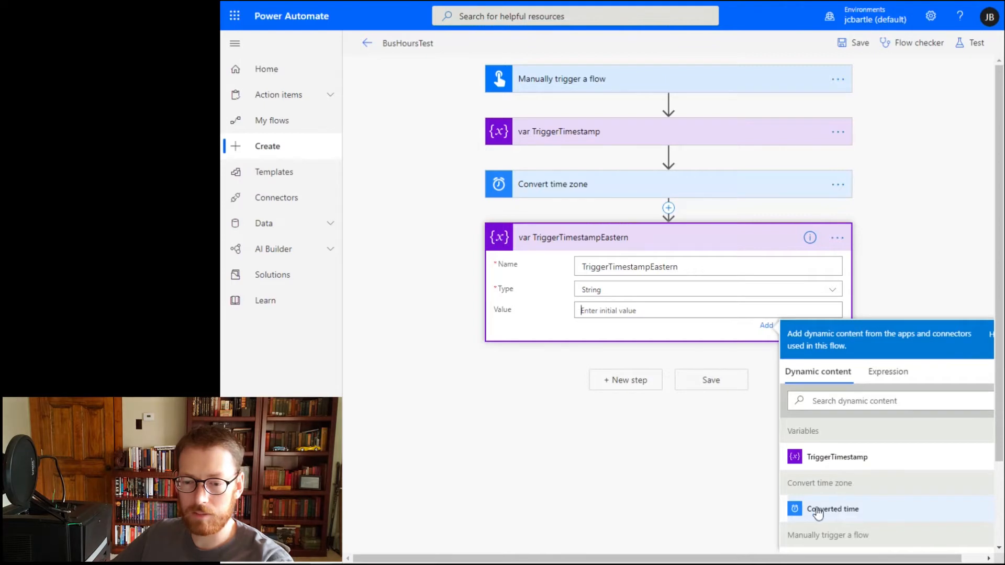
pyautogui.click(840, 510)
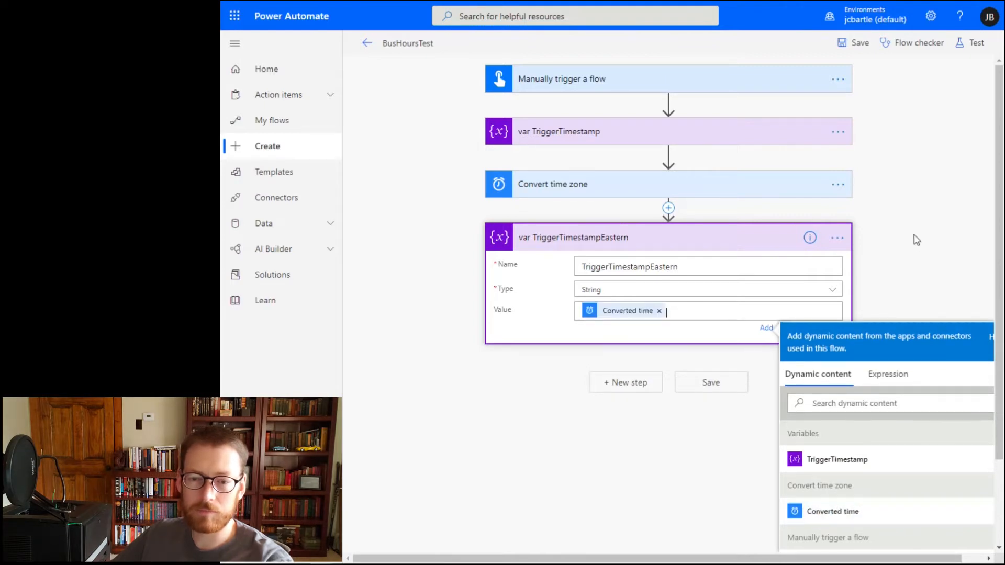
pyautogui.click(893, 261)
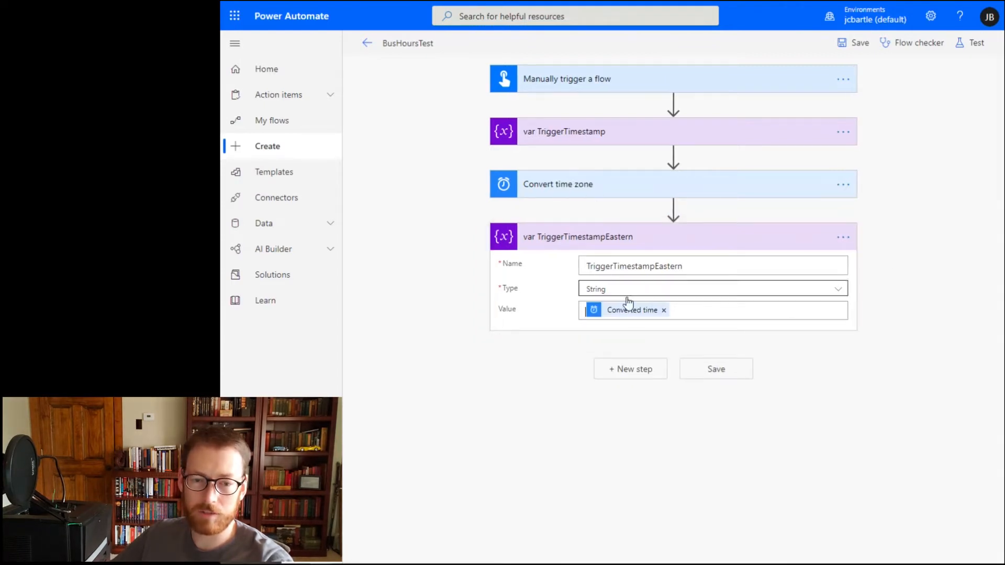
# Save the BusHoursTest flow and run a manual test of it.
pyautogui.click(720, 375)
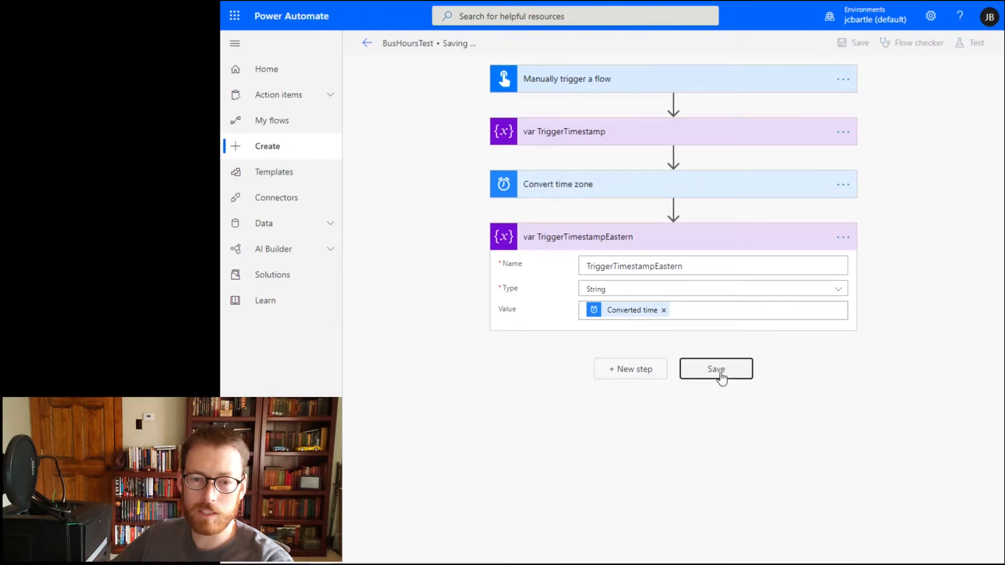
pyautogui.click(971, 42)
pyautogui.click(830, 73)
pyautogui.click(837, 127)
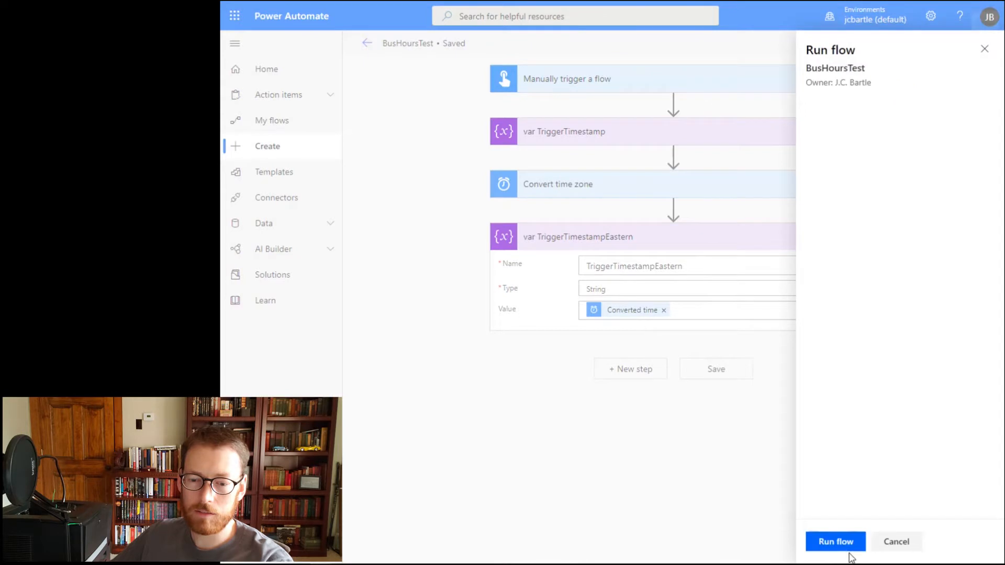
pyautogui.click(849, 555)
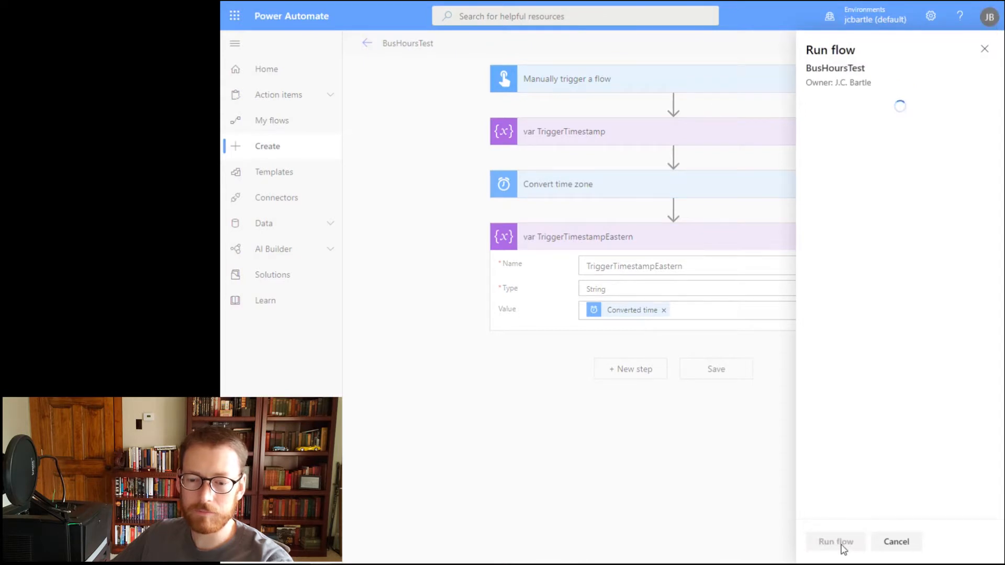
pyautogui.click(840, 544)
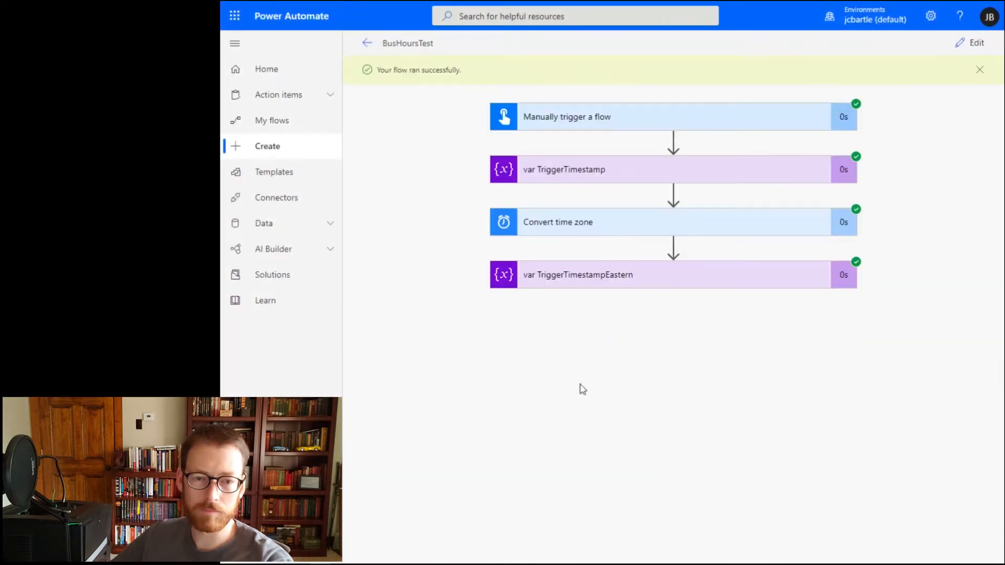
# Compare the time values of TriggerTimestamp and TriggerTimestampEastern in the test run's results.
pyautogui.click(577, 172)
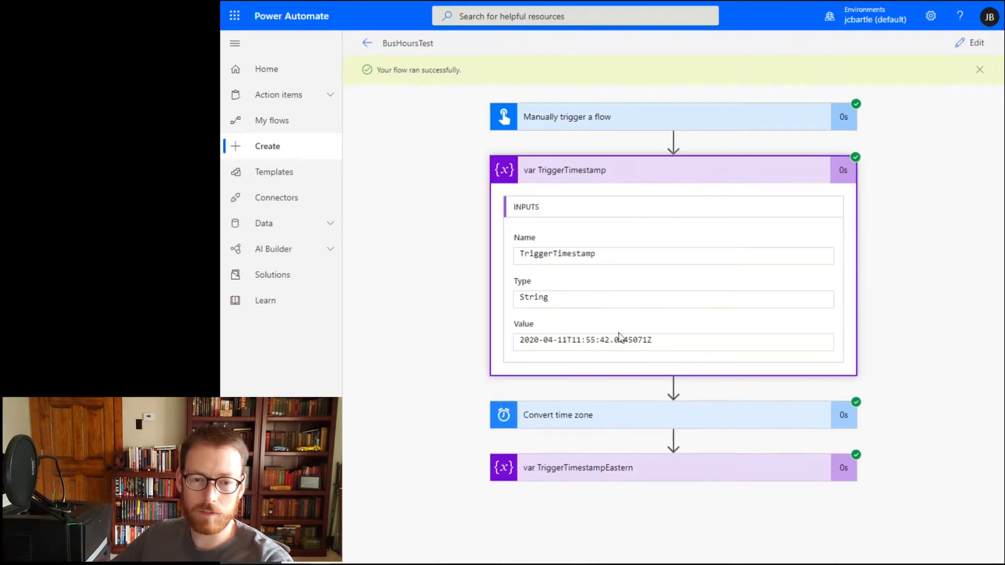
pyautogui.moveTo(525, 340); pyautogui.dragTo(580, 341)
pyautogui.click(581, 341)
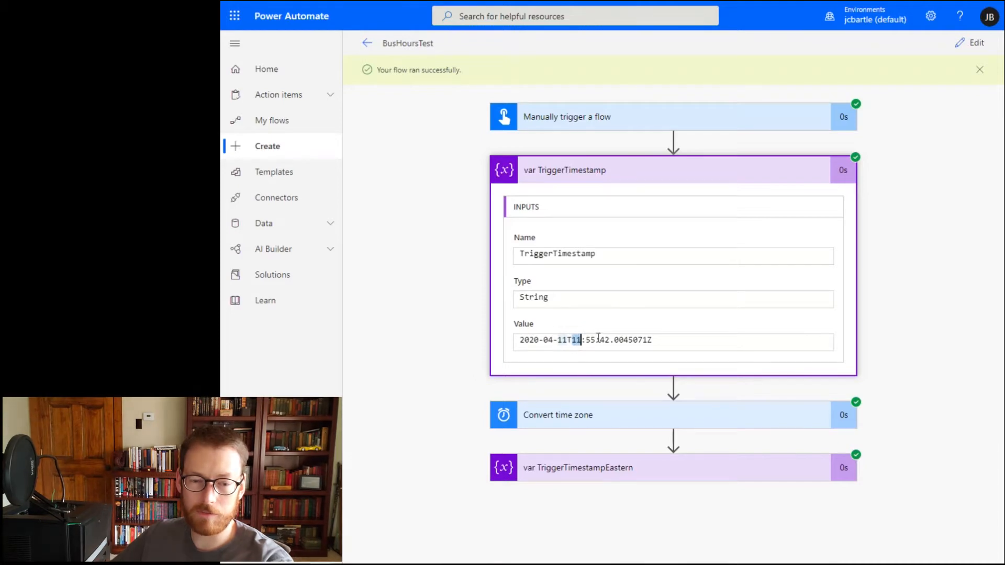
pyautogui.click(589, 475)
pyautogui.scroll(-3, 989, 461)
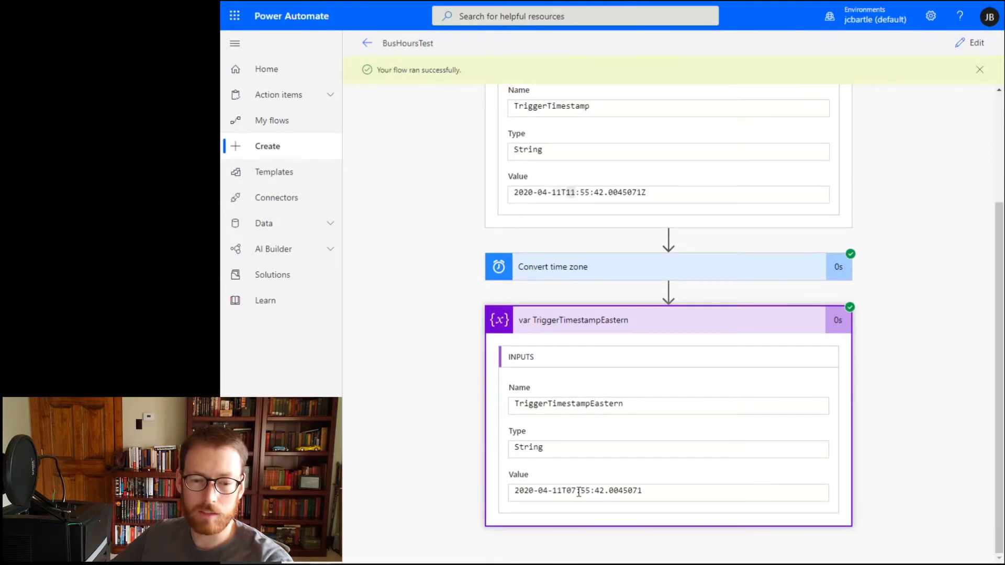
pyautogui.moveTo(567, 491); pyautogui.dragTo(605, 491)
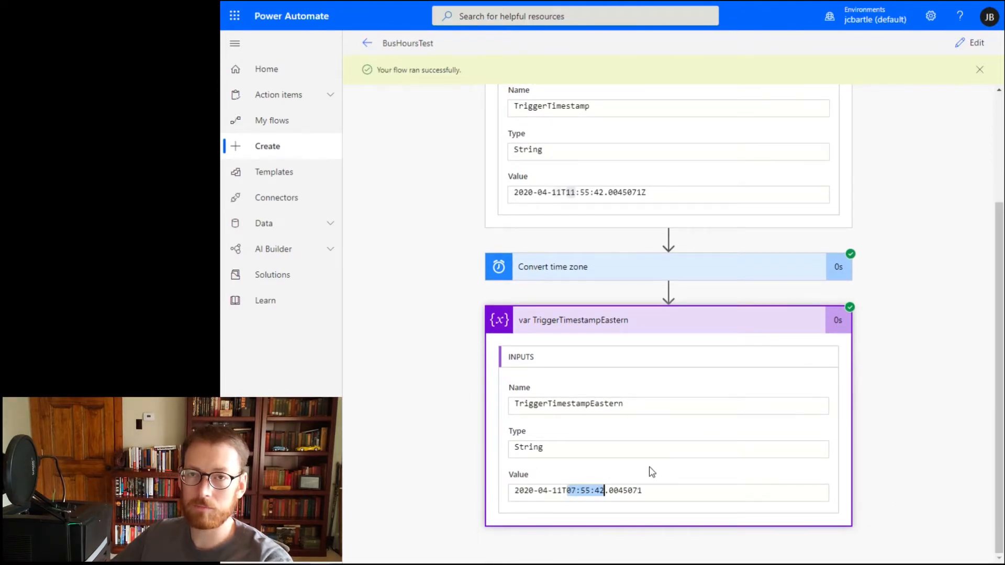
pyautogui.click(900, 456)
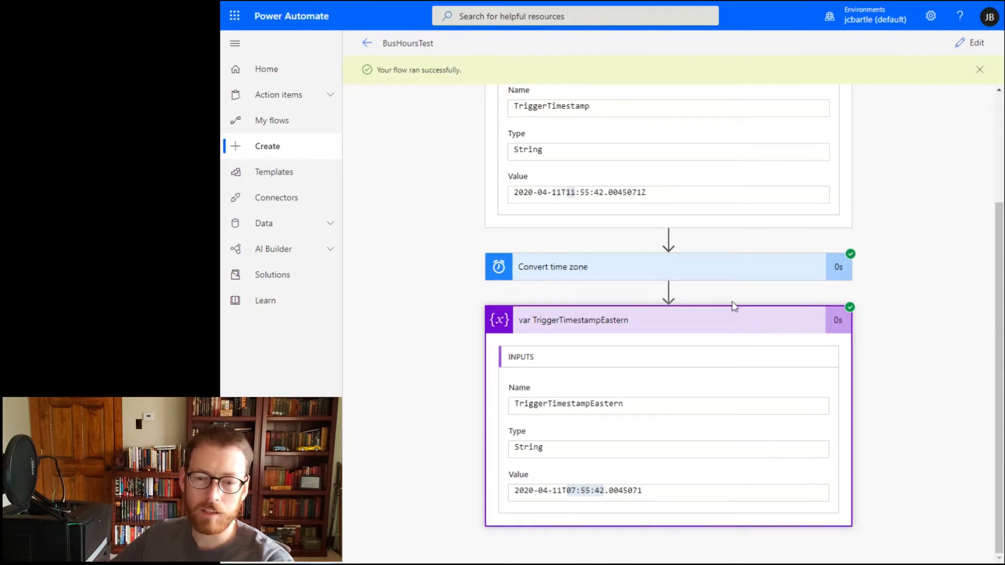
# Return to editing the flow and add an Initialize variable action at its end for a String variable named TriggerTimestampEasternDayOfWeek.
pyautogui.click(970, 45)
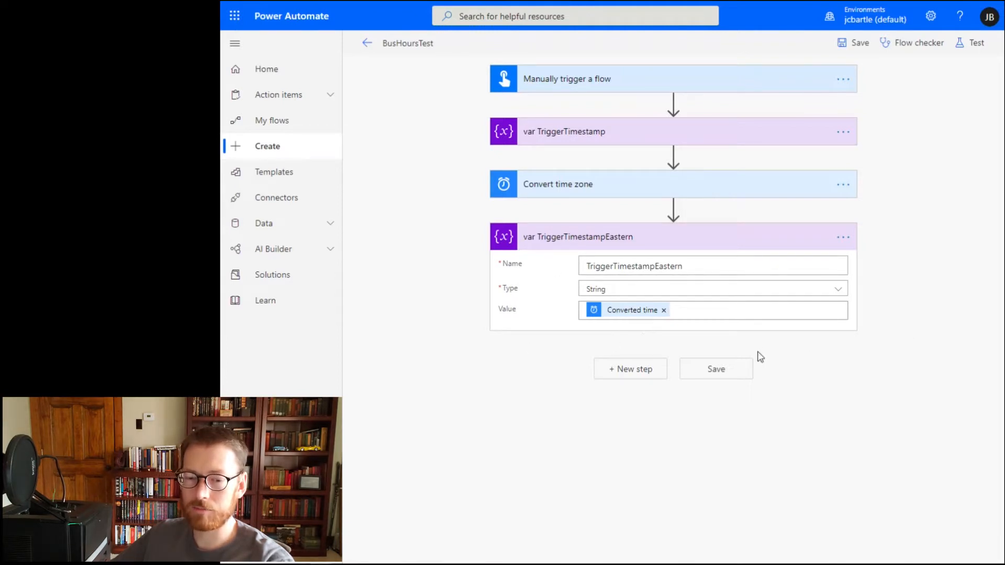
pyautogui.click(630, 369)
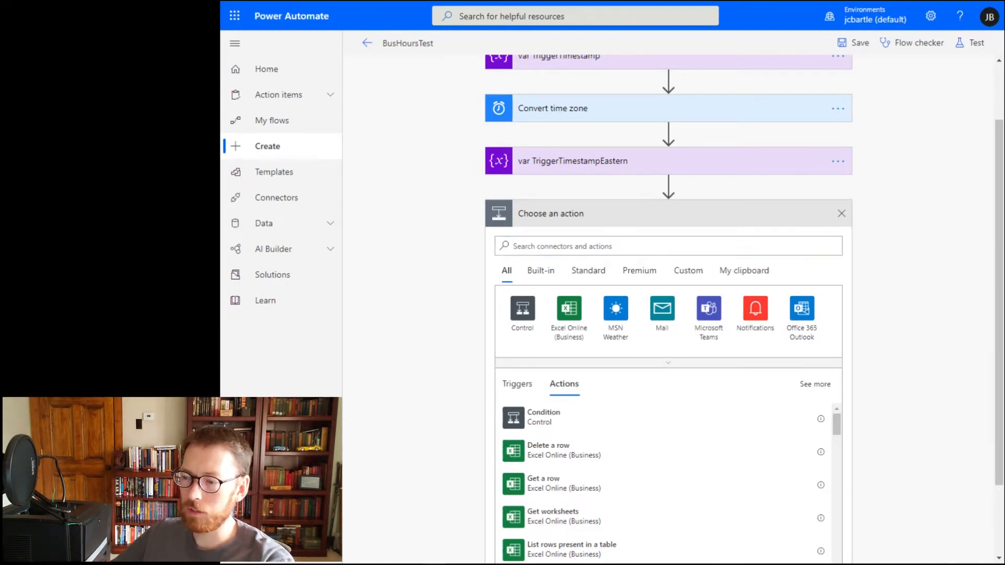
pyautogui.click(567, 245)
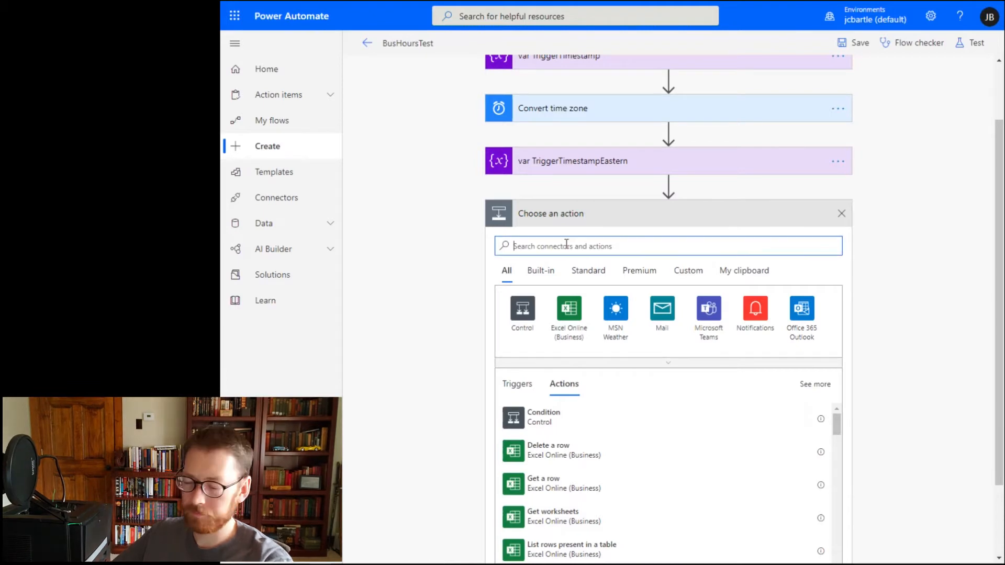
pyautogui.write('init')
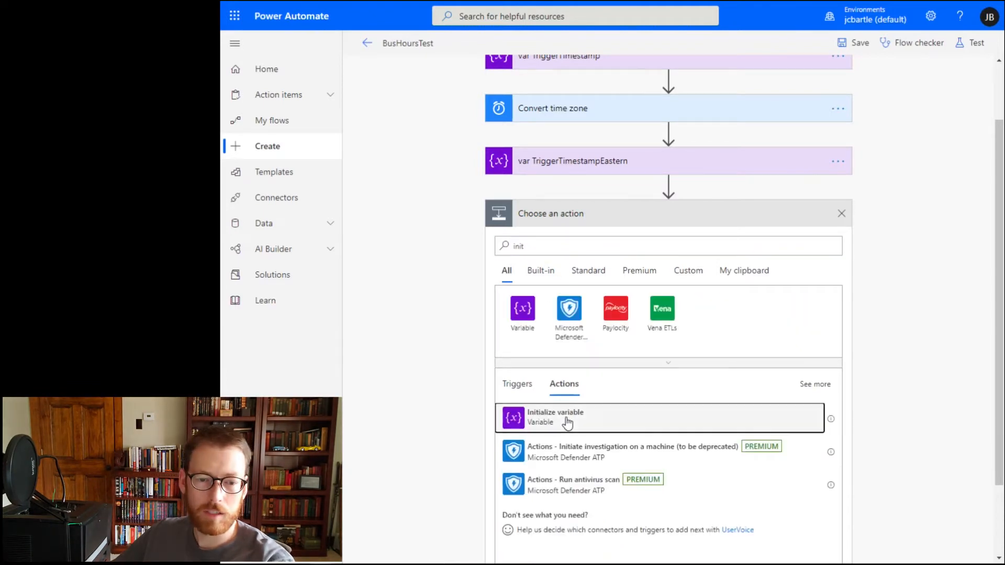
pyautogui.click(567, 421)
pyautogui.click(668, 320)
pyautogui.write('TriggerTimestampEasternDayOfWeek')
pyautogui.click(673, 346)
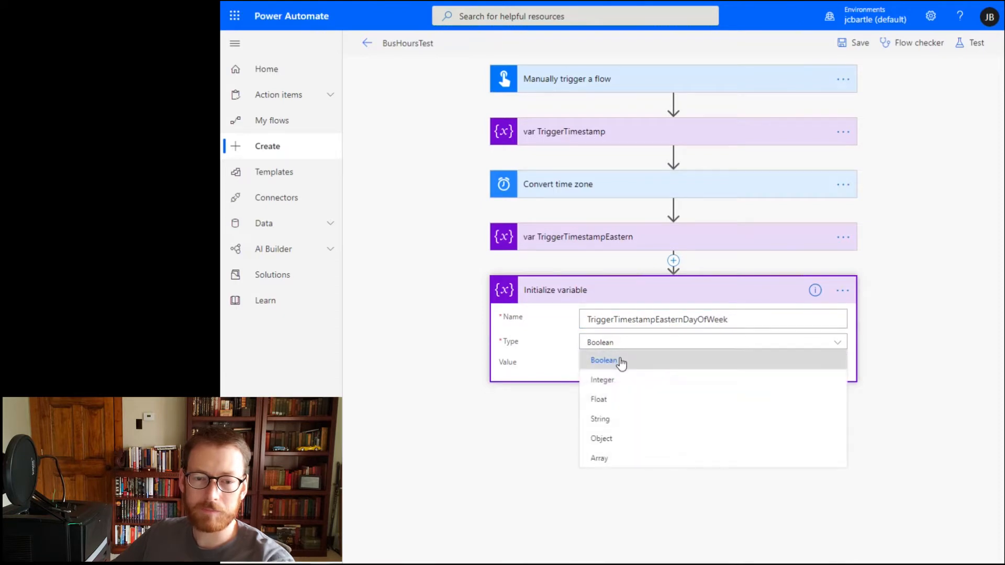
pyautogui.click(618, 419)
# Rename the newly added Initialize variable action as var TriggerTimestampEasternDayOfWeek.
pyautogui.click(842, 290)
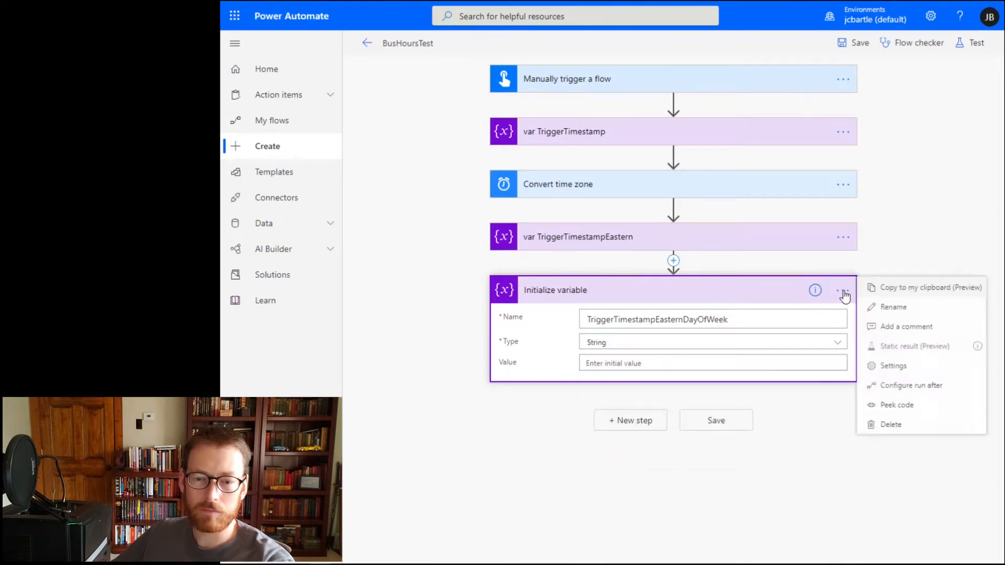
pyautogui.click(881, 308)
pyautogui.write('var')
pyautogui.write('TriggerTimestampEasternDayOfWeek')
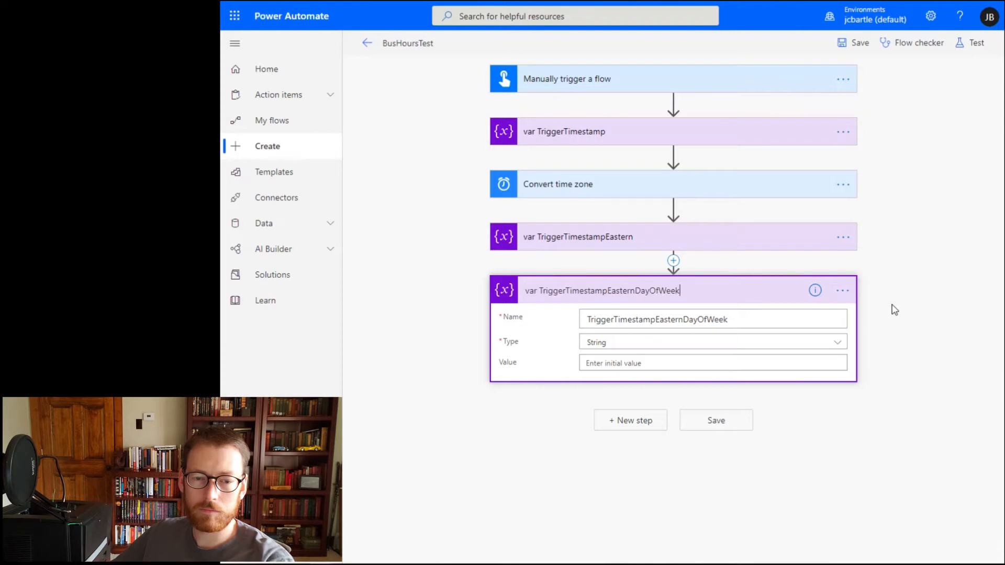
# Set the TriggerTimestampEasternDayOfWeek variable's value to the expression dayOfWeek(variables('TriggerTimestampEastern')).
pyautogui.click(639, 363)
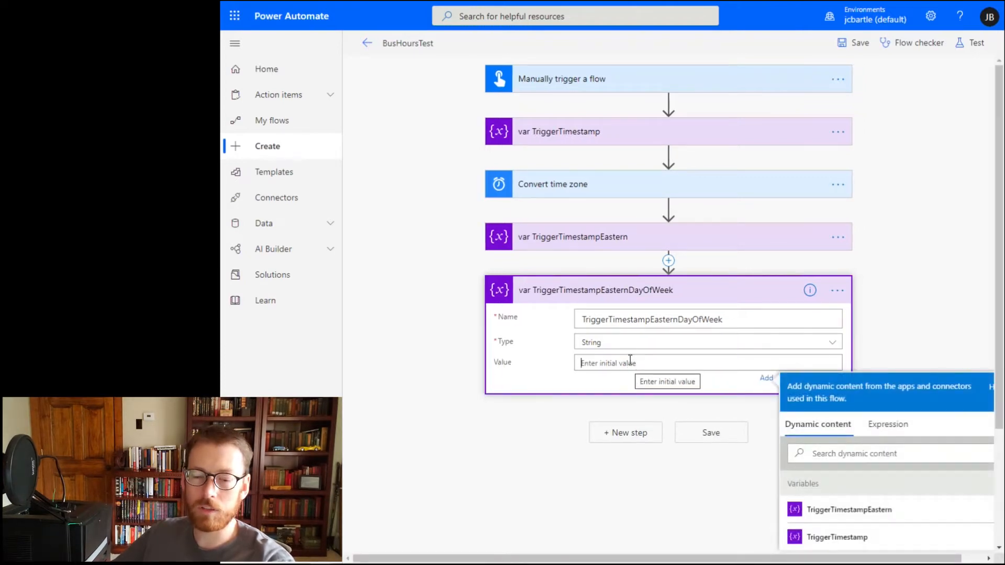
pyautogui.click(889, 428)
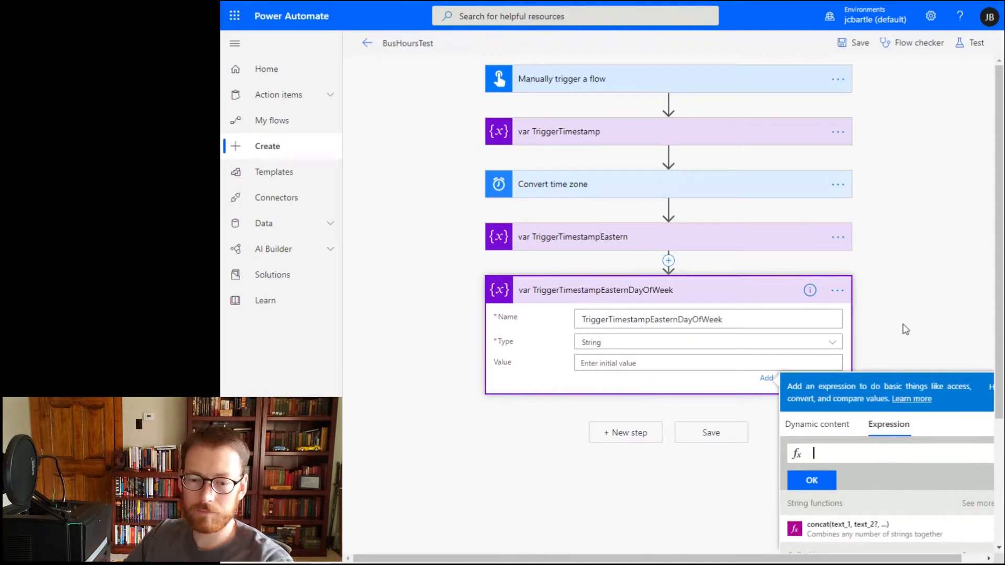
pyautogui.write('dayof')
pyautogui.press('Return')
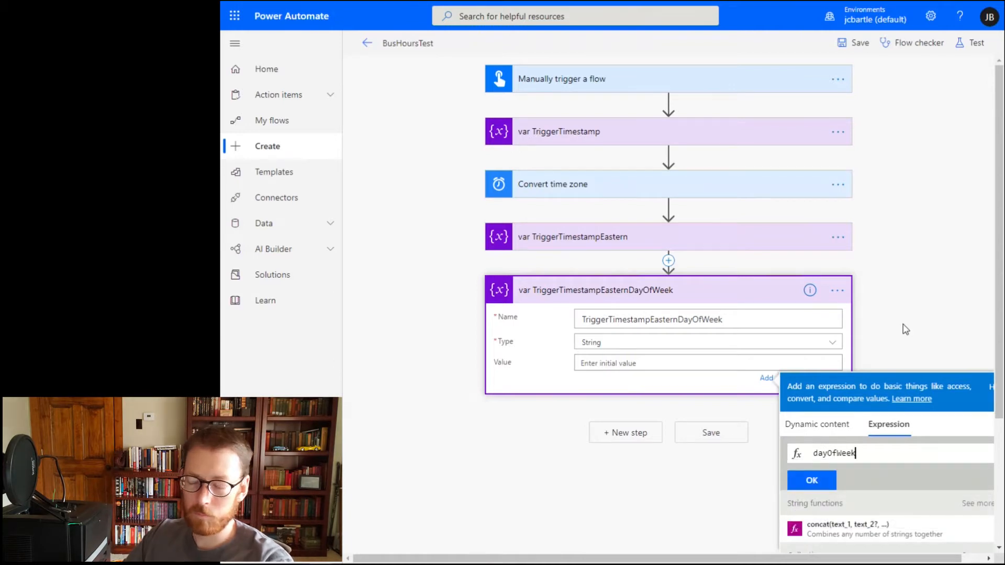
pyautogui.write('variables)')
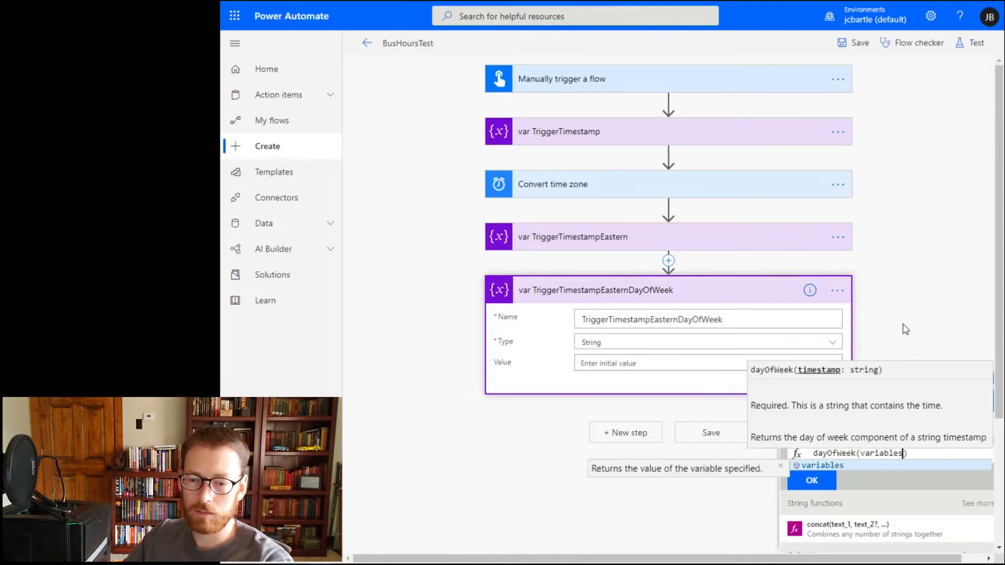
pyautogui.press('Return')
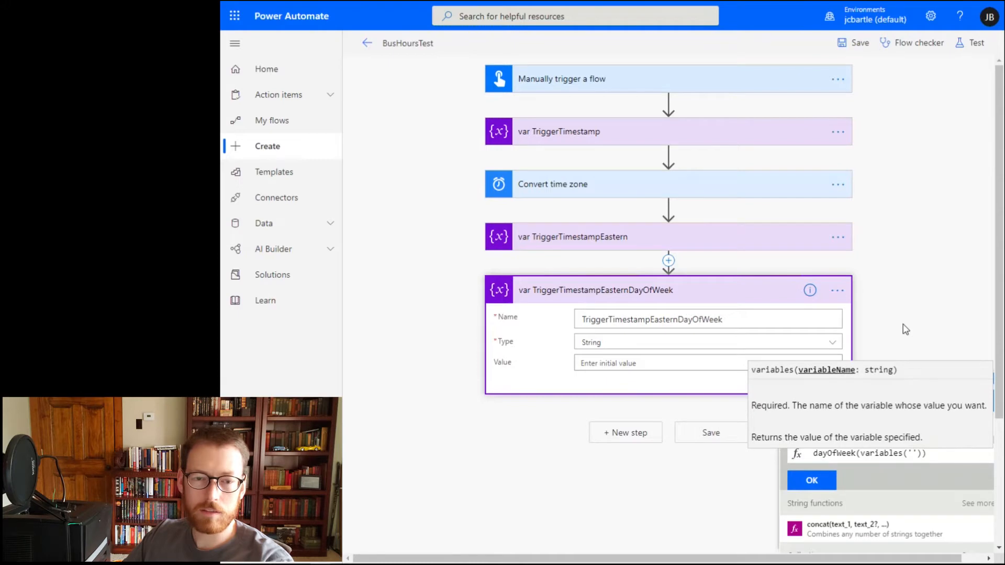
pyautogui.write('Trigger')
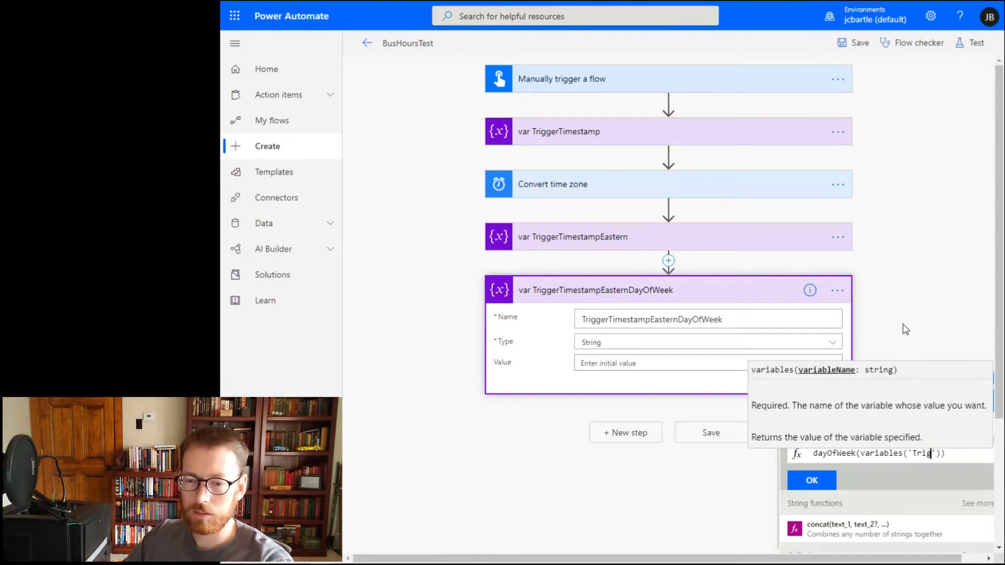
pyautogui.write('TimestampEas')
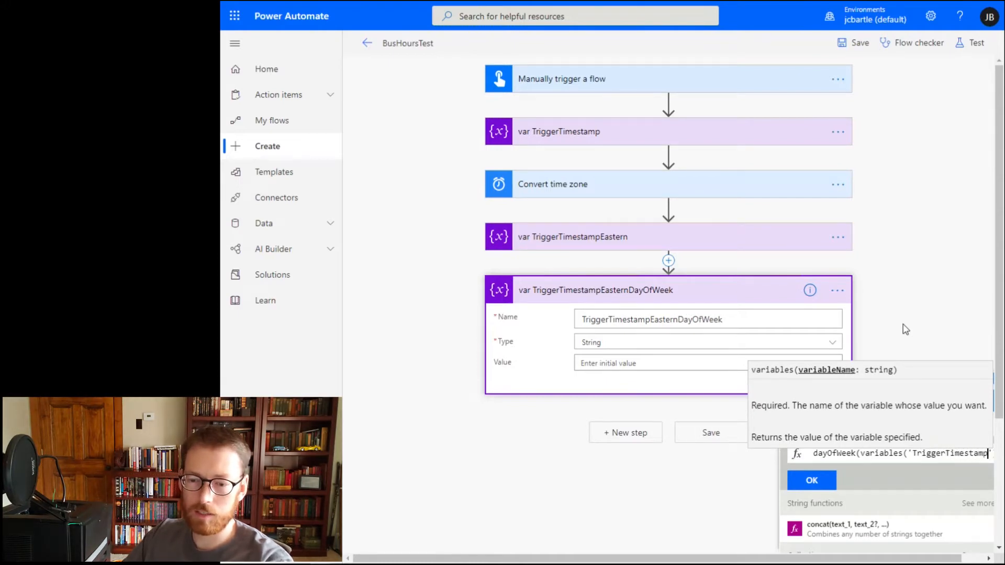
pyautogui.write('tern')
pyautogui.click(822, 481)
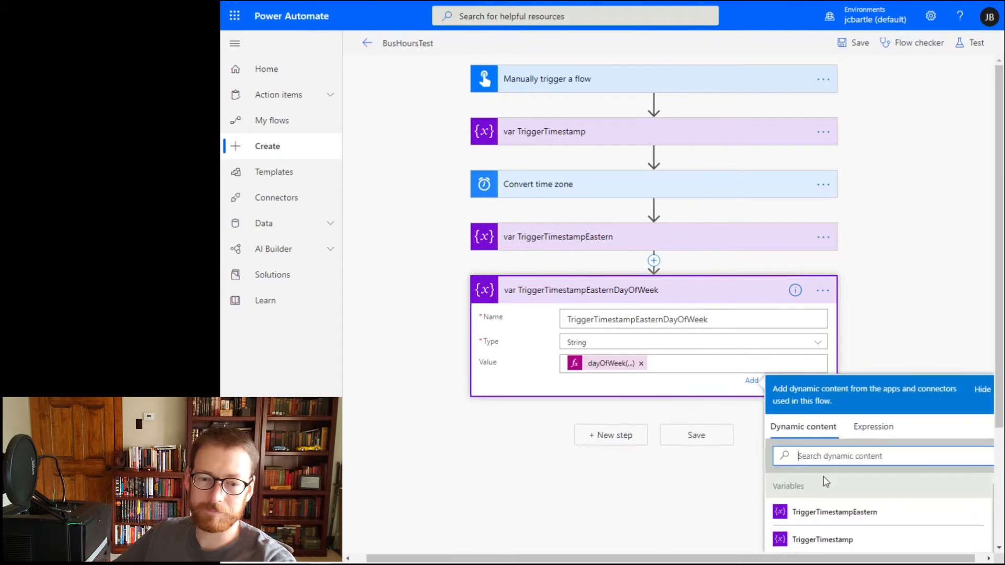
pyautogui.click(913, 266)
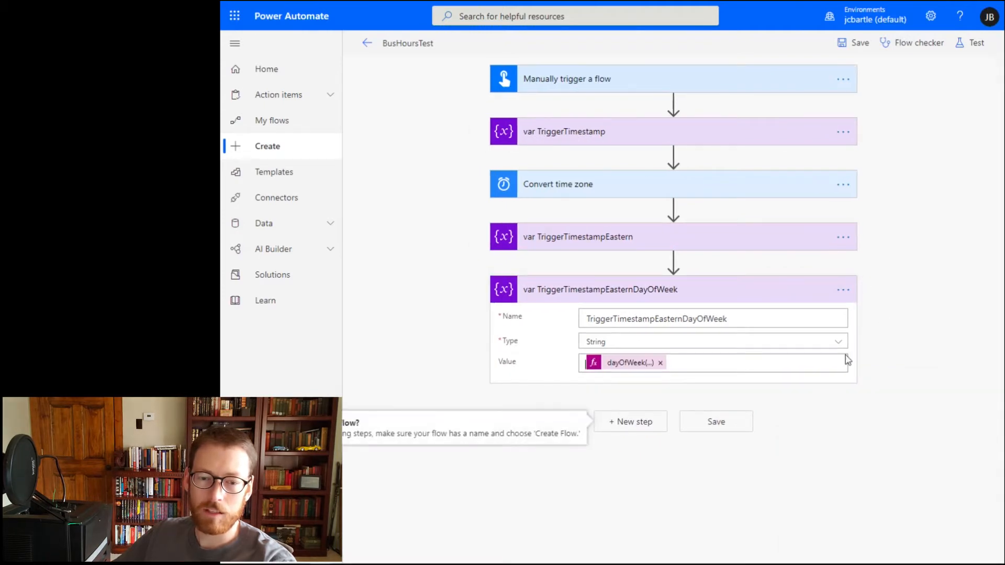
# Save the BusHoursTest flow and run a manual test of it.
pyautogui.click(717, 423)
pyautogui.click(970, 46)
pyautogui.click(851, 129)
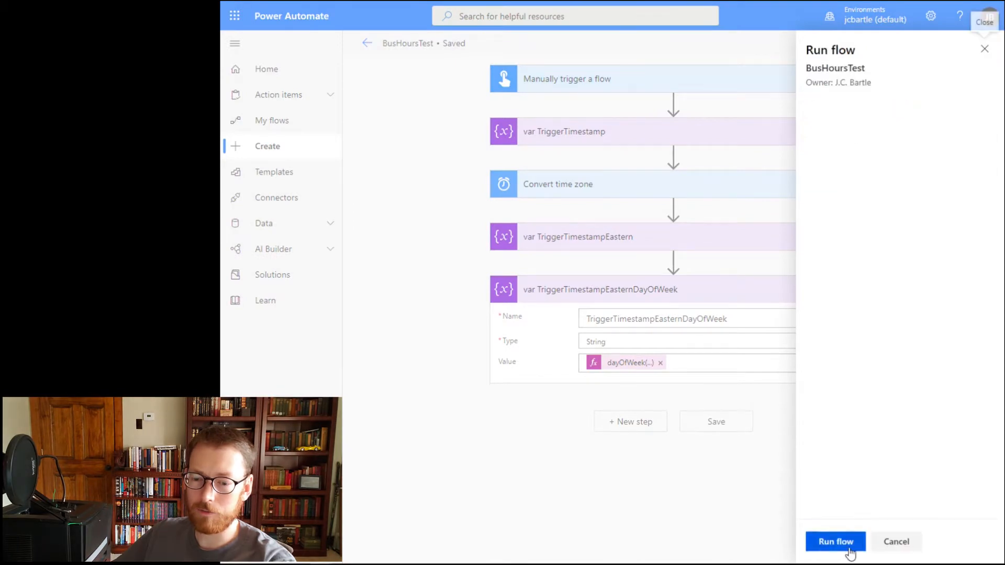
pyautogui.click(838, 545)
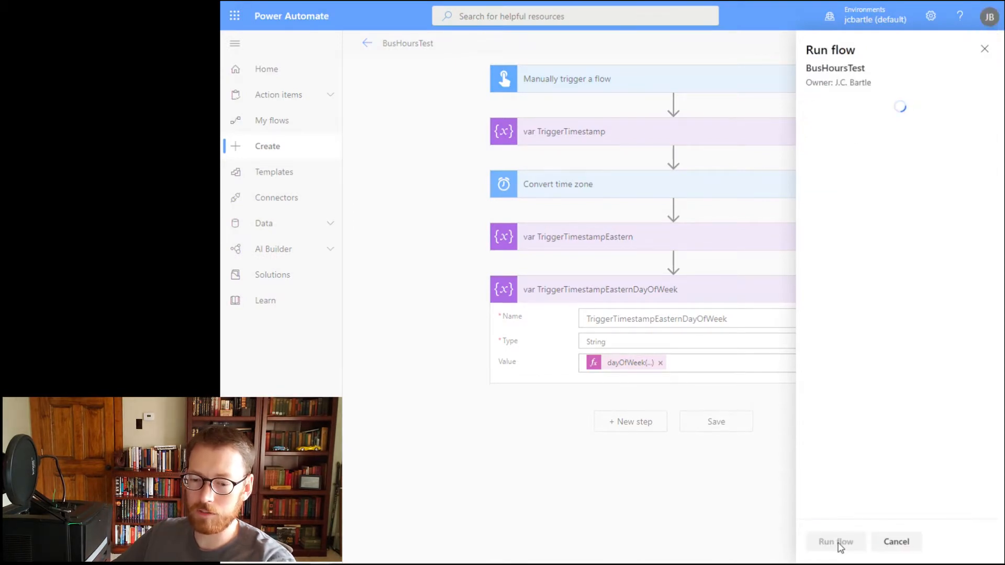
pyautogui.click(838, 543)
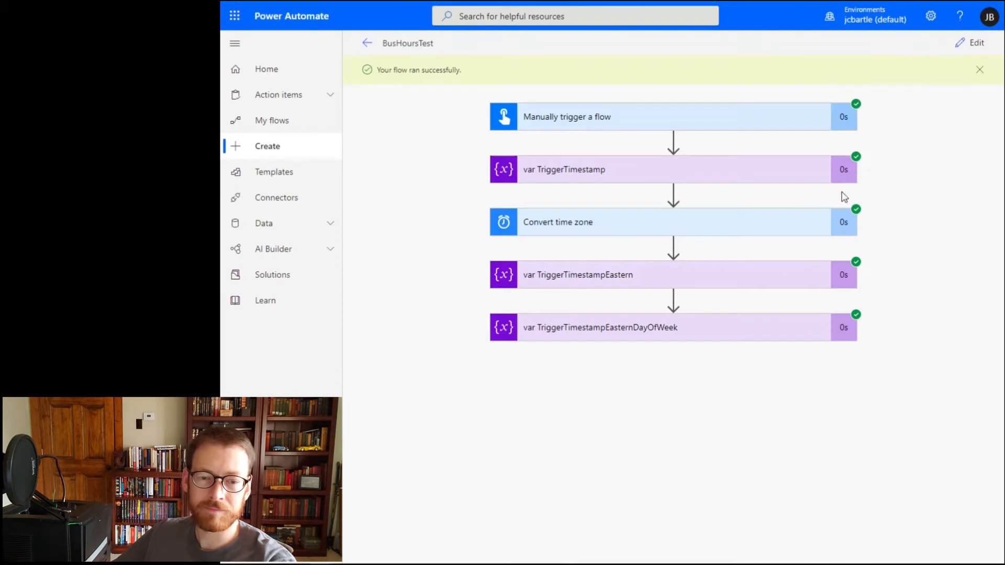
# Examine the value of TriggerTimestampEasternDayOfWeek in the test run's results.
pyautogui.click(622, 335)
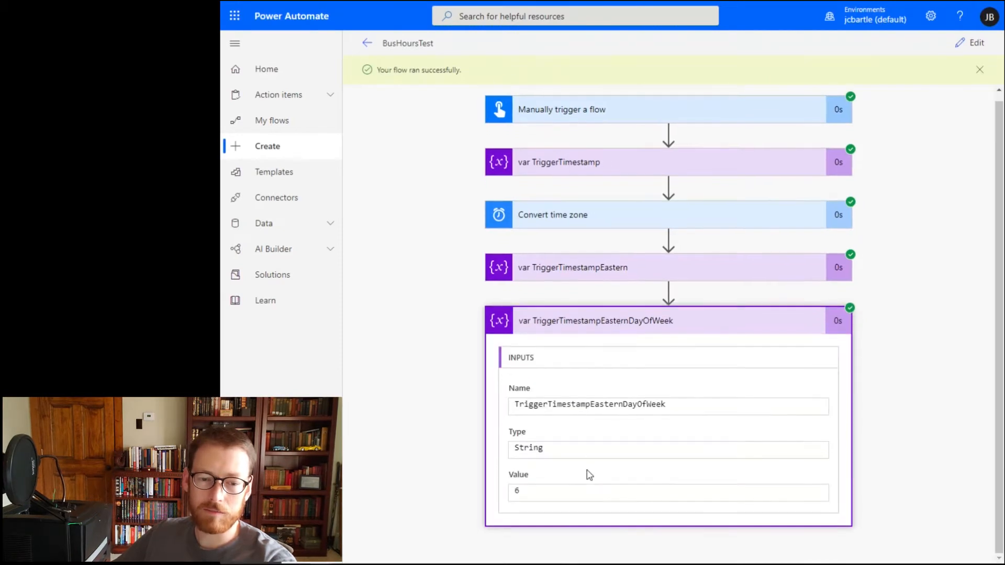
pyautogui.click(515, 492)
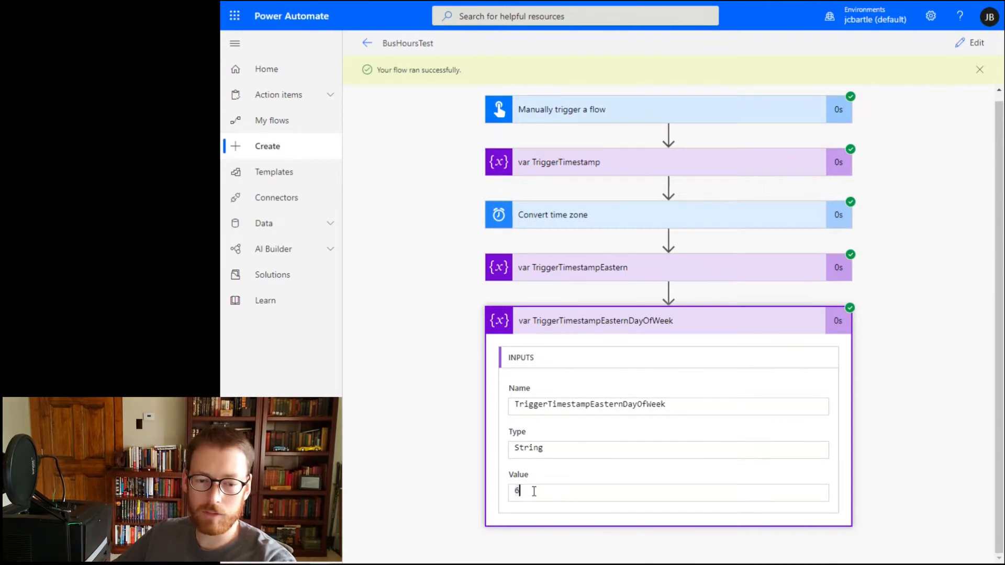
pyautogui.click(711, 327)
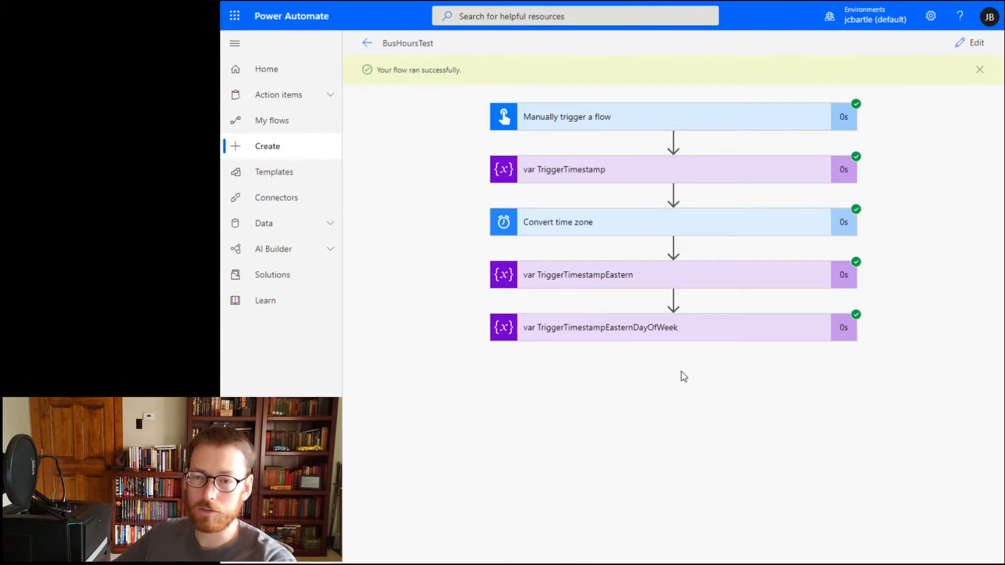
# Return to editing the flow and add another Initialize variable action after var TriggerTimestampEasternDayOfWeek.
pyautogui.click(973, 43)
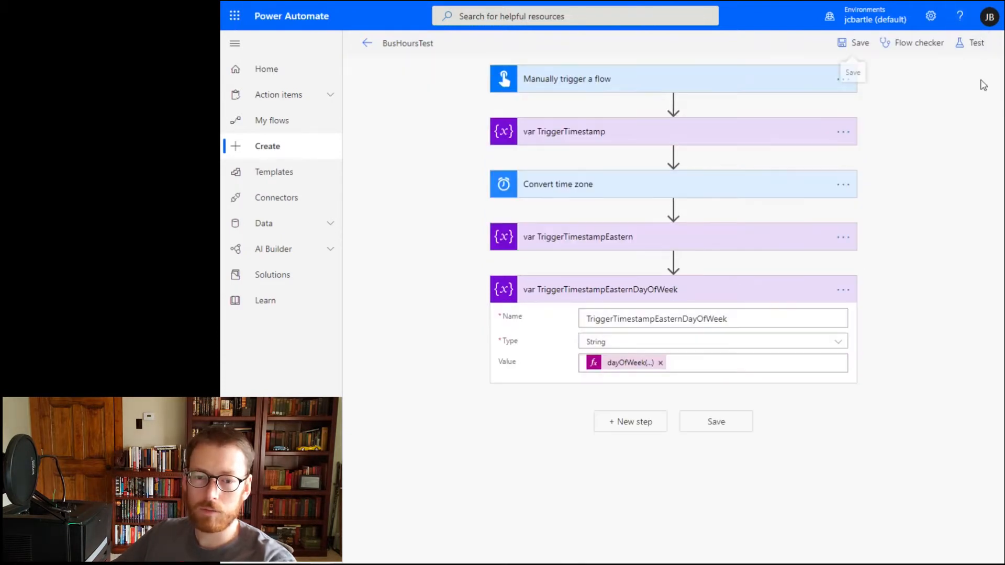
pyautogui.click(700, 296)
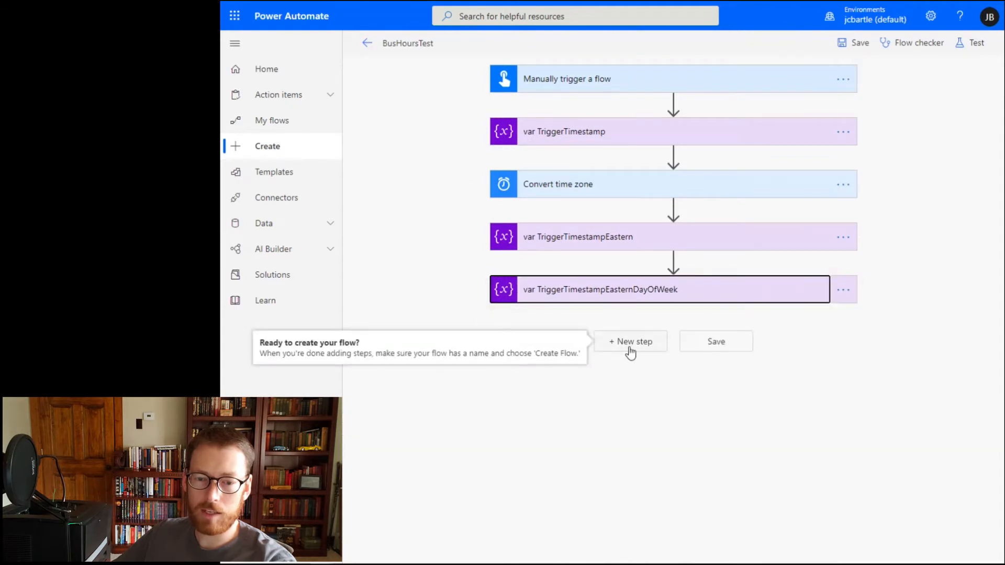
pyautogui.click(630, 349)
pyautogui.write('init')
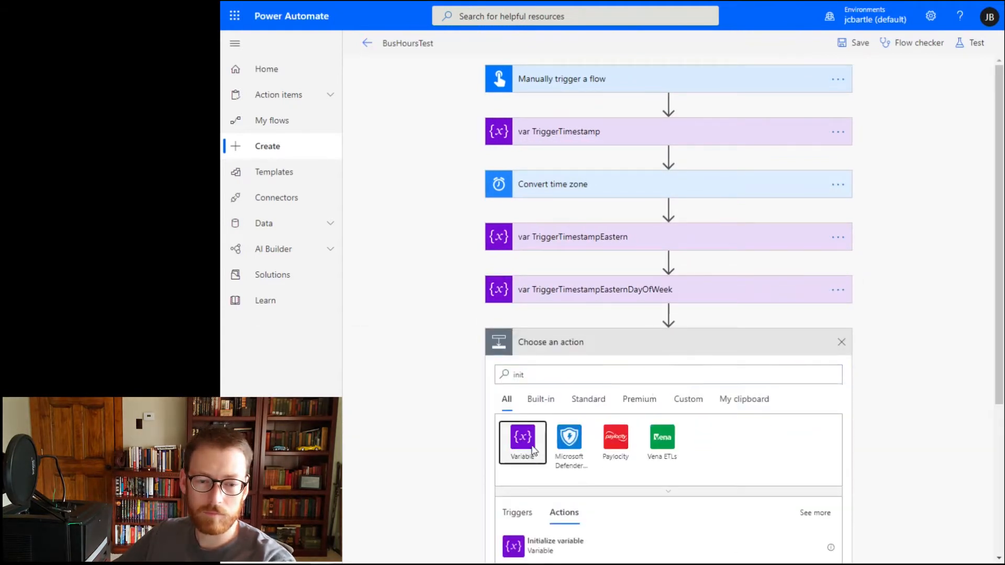
pyautogui.click(529, 446)
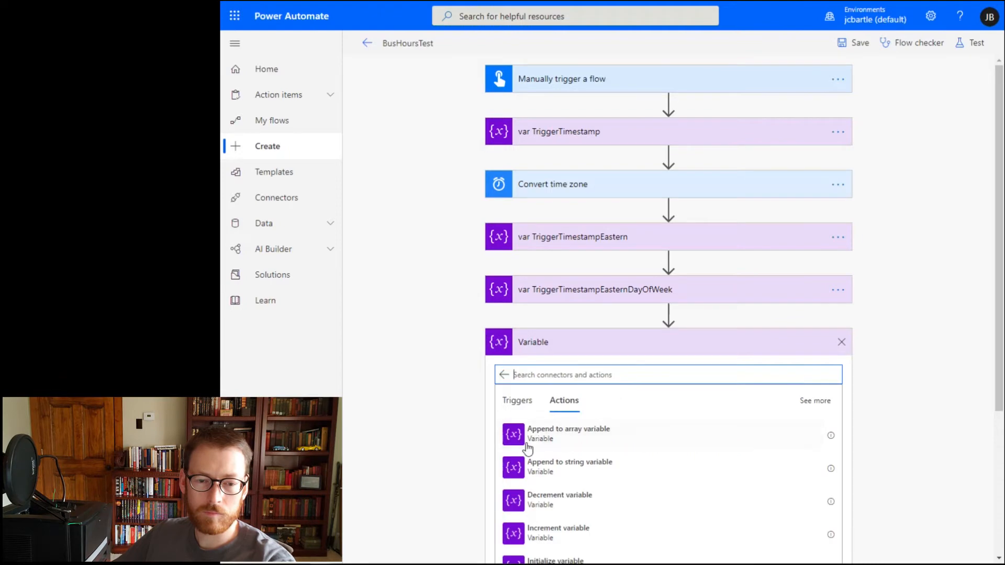
pyautogui.scroll(-3, 618, 408)
pyautogui.click(597, 416)
# Name the new variable BusinessHoursStartEastern and set its type to String.
pyautogui.click(647, 371)
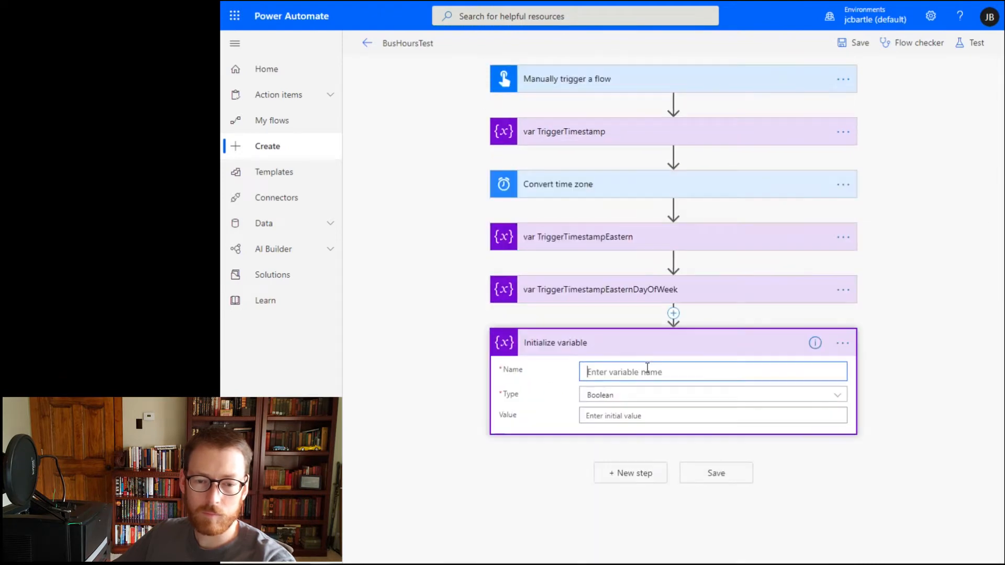
pyautogui.write('BusinessHoursSt')
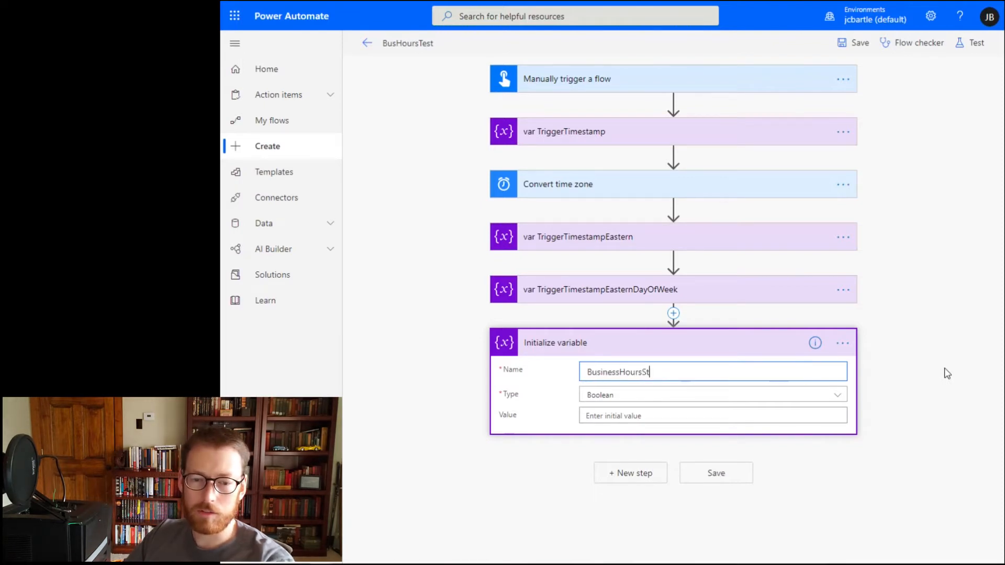
pyautogui.write('artEastern')
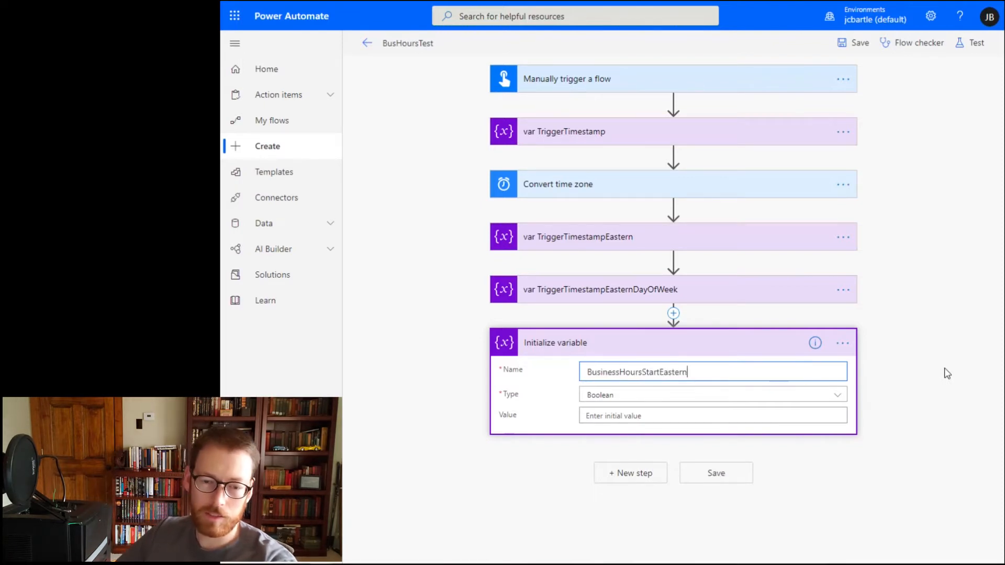
pyautogui.click(627, 401)
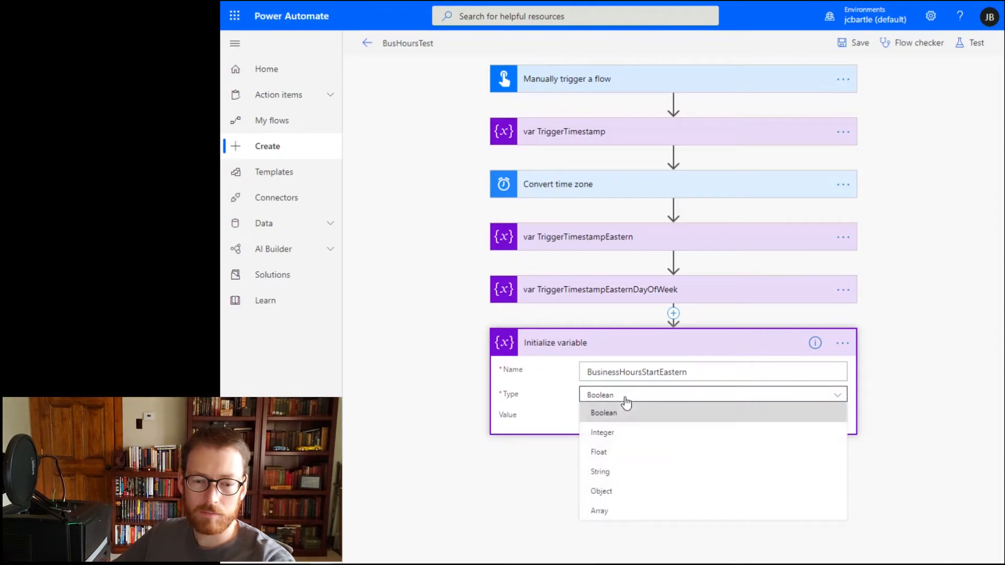
pyautogui.click(624, 472)
pyautogui.click(810, 419)
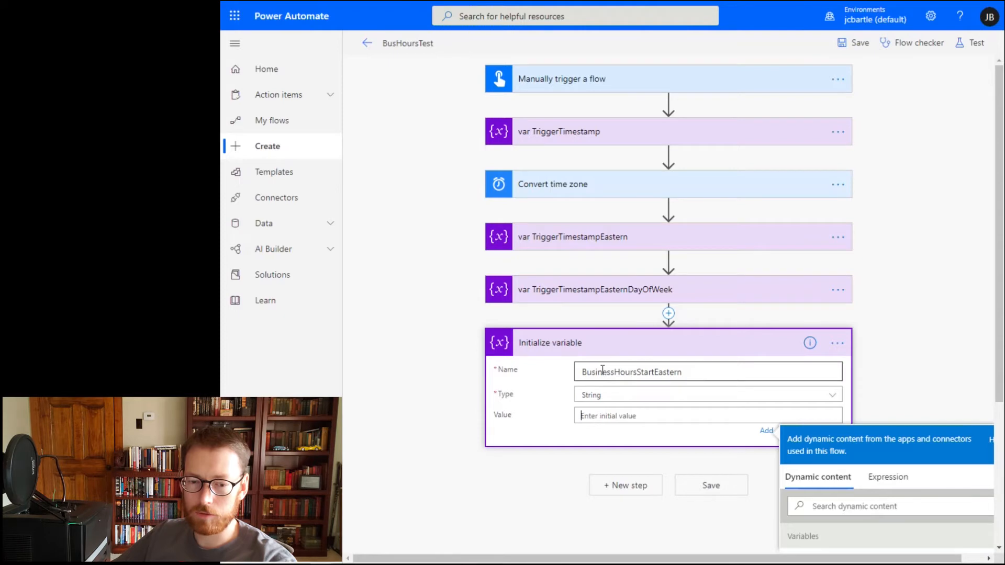
pyautogui.moveTo(583, 373); pyautogui.dragTo(658, 375)
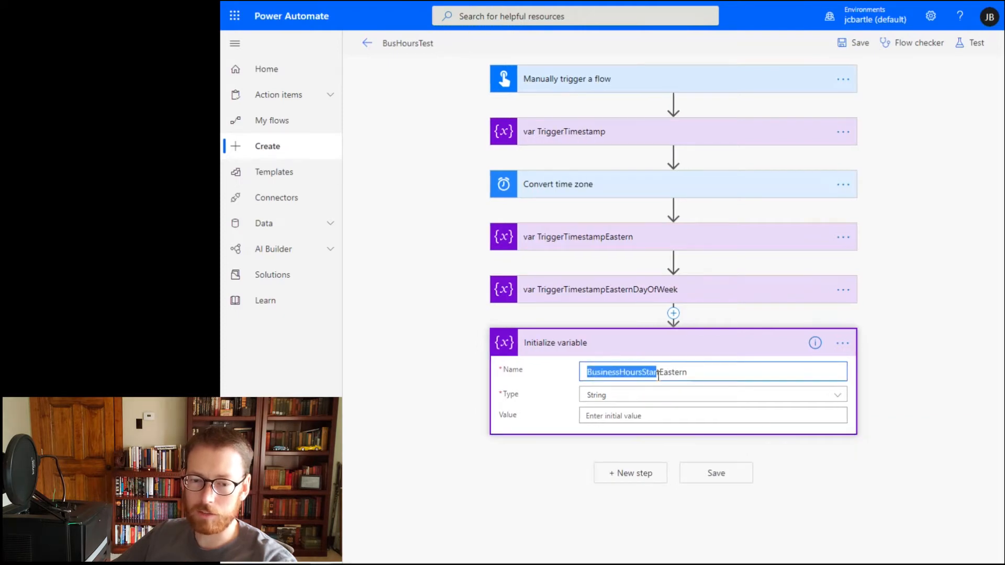
pyautogui.click(739, 373)
pyautogui.click(656, 415)
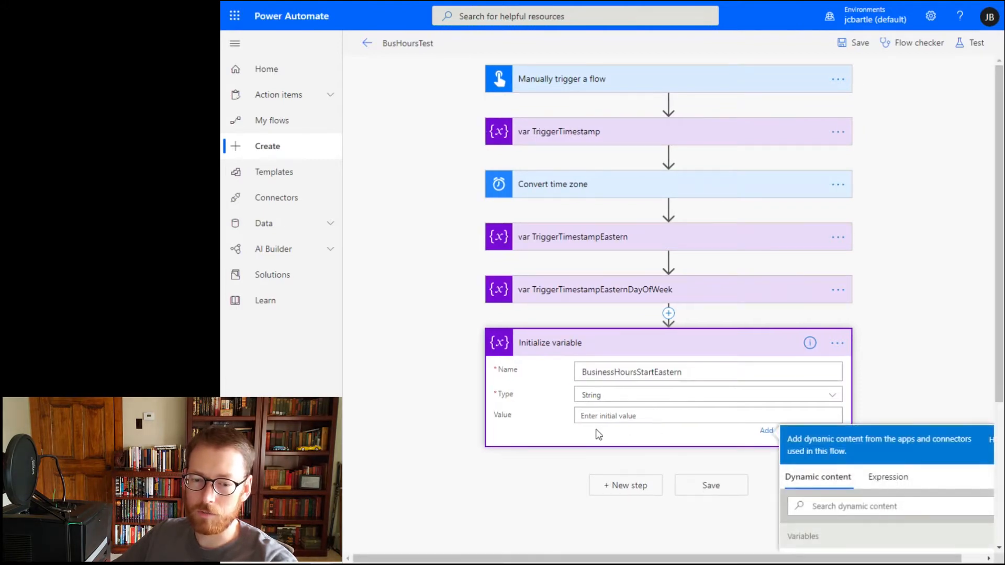
pyautogui.click(885, 481)
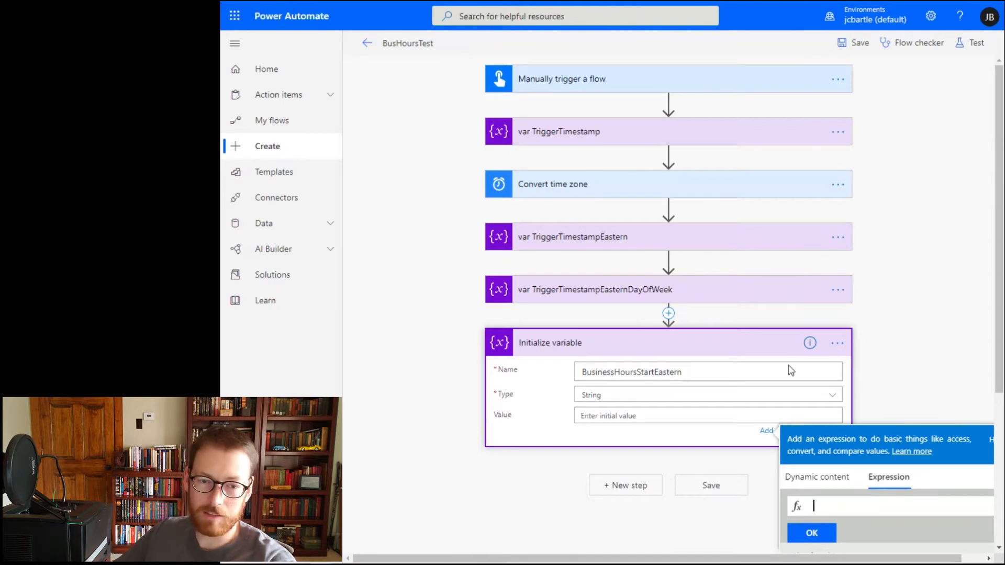
# Expand the var TriggerTimestamp action and examine the date portion of its timestamp value.
pyautogui.click(569, 136)
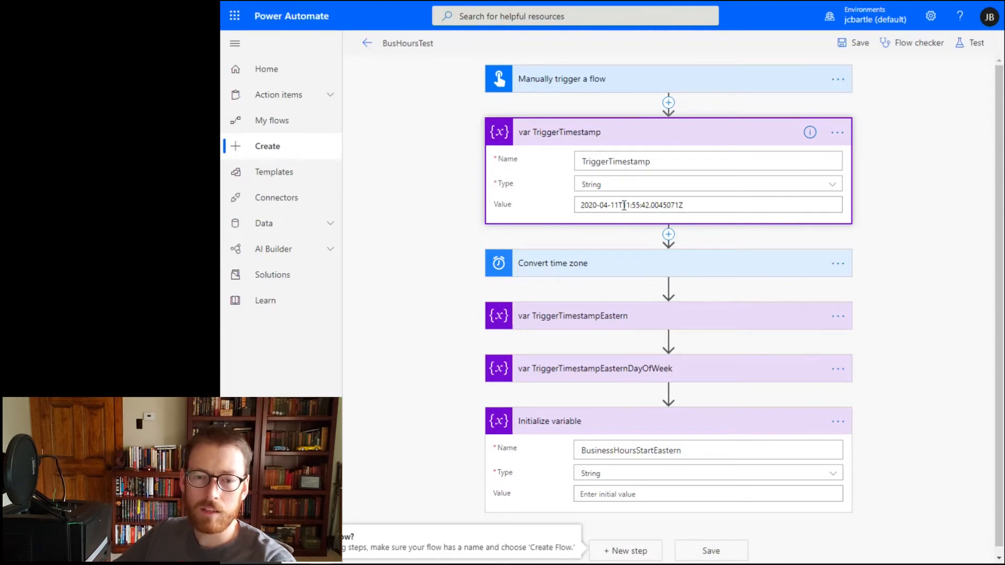
pyautogui.moveTo(619, 205); pyautogui.dragTo(542, 254)
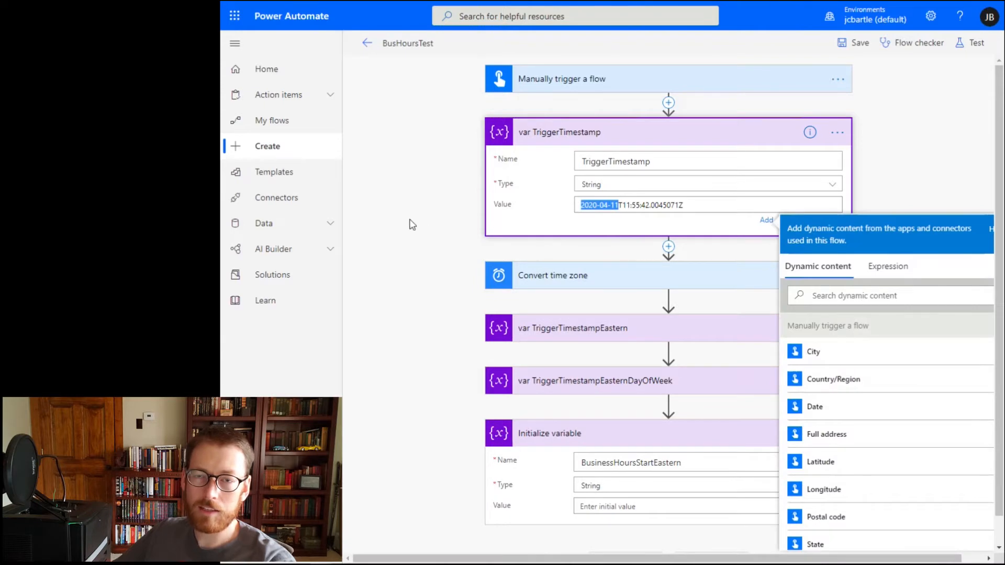
pyautogui.click(563, 331)
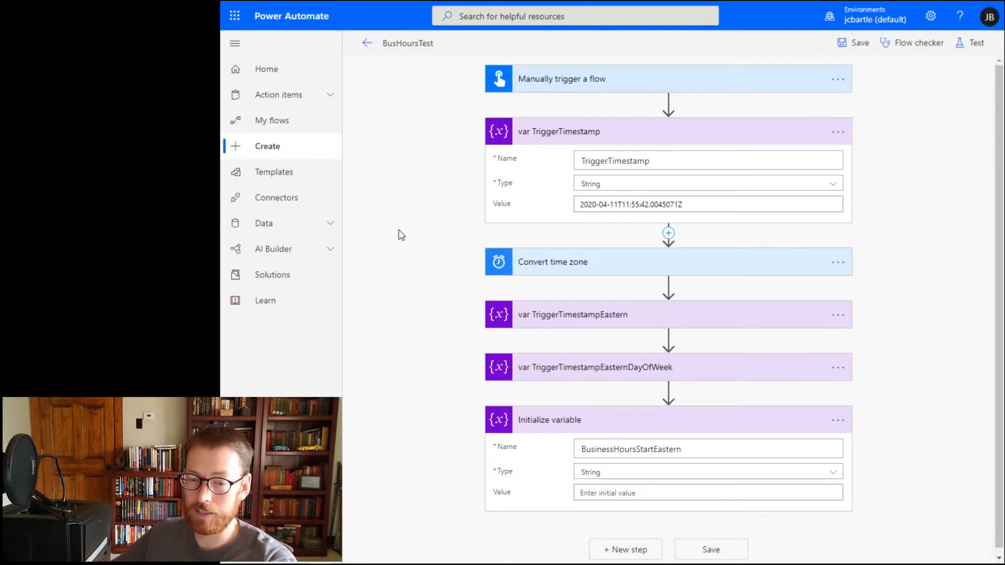
# Write the expression substring(variables('TriggerTimestampEaster'), 0, 10) for the BusinessHoursStartEastern variable's value.
pyautogui.scroll(-1, 419, 260)
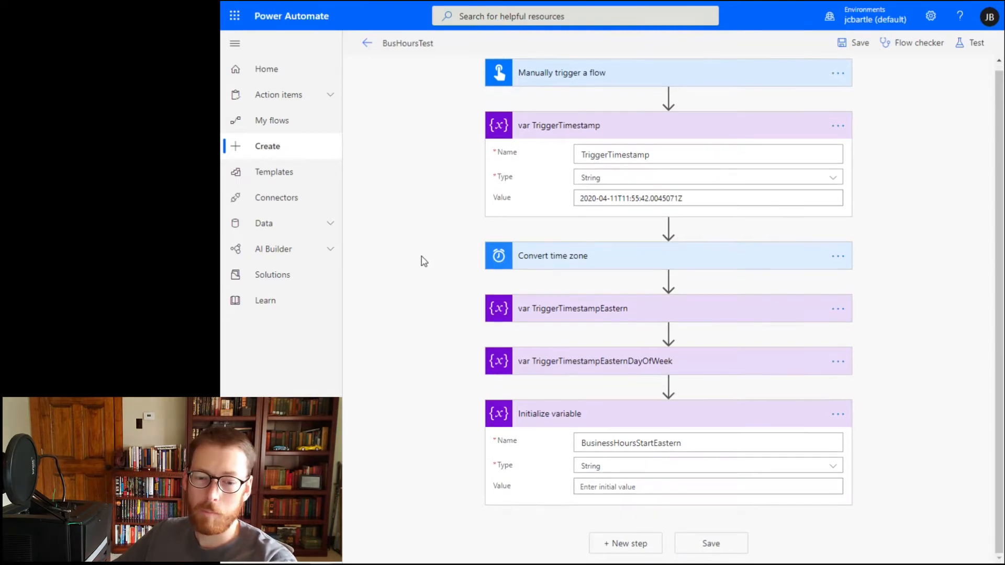
pyautogui.click(679, 484)
pyautogui.scroll(-4, 937, 448)
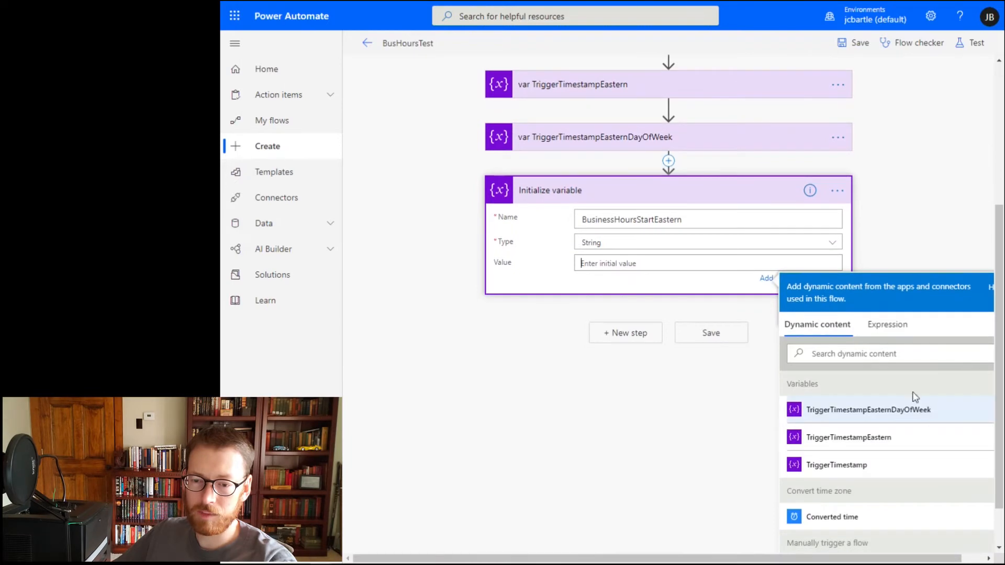
pyautogui.click(878, 330)
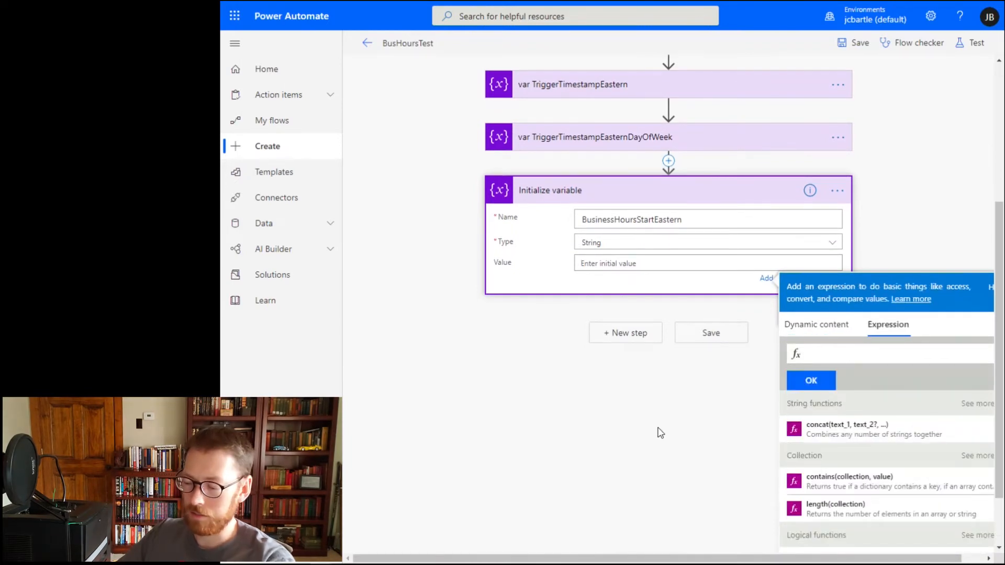
pyautogui.write('c')
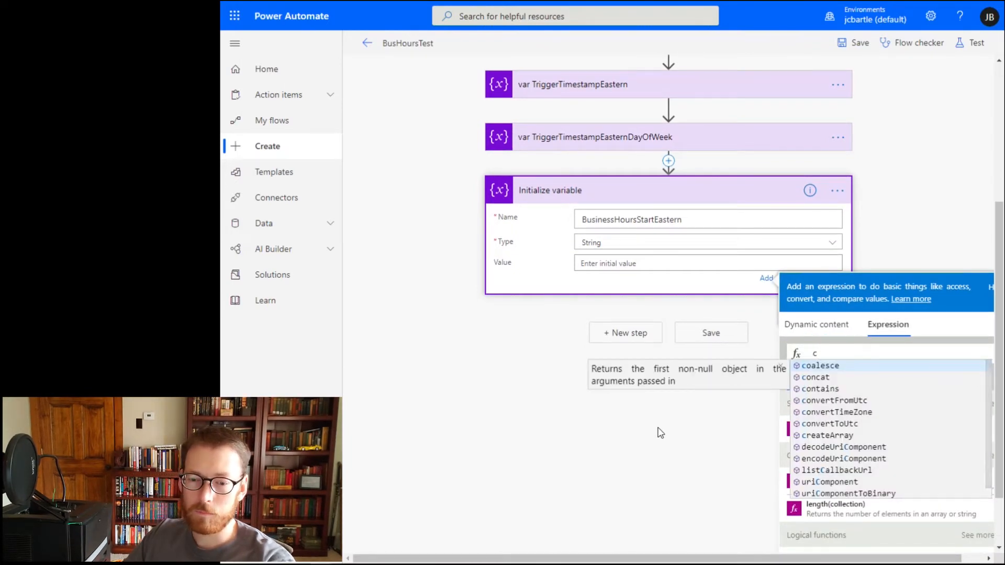
pyautogui.press('BackSpace')
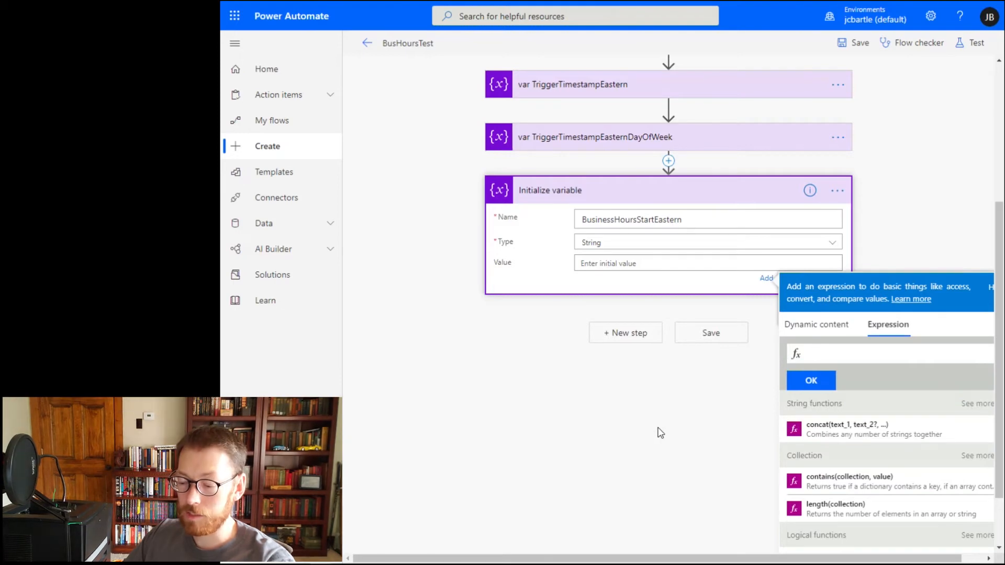
pyautogui.write('substring')
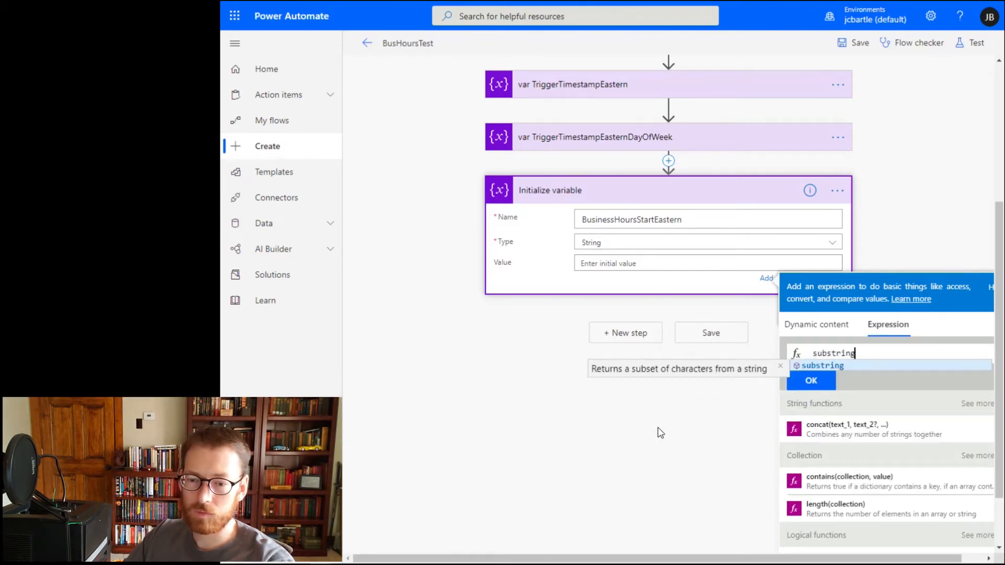
pyautogui.write('(vari')
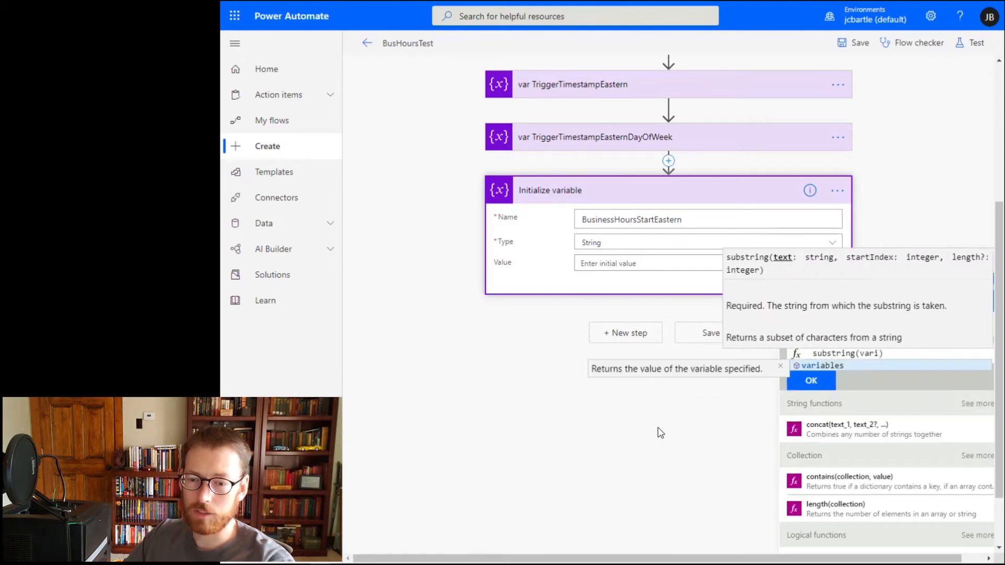
pyautogui.write("ables('TriggerTimestampE")
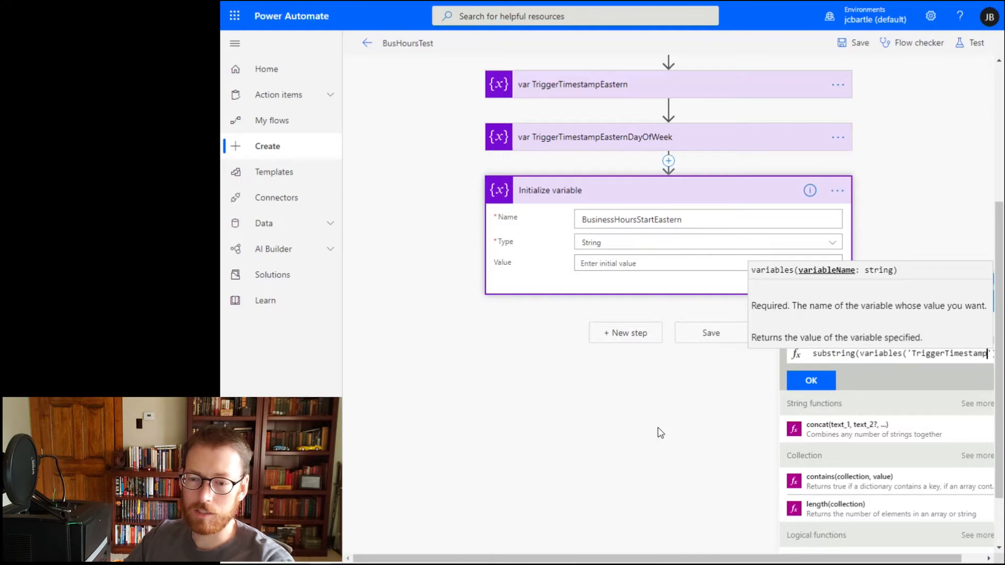
pyautogui.write('aster')
pyautogui.press('Right')
pyautogui.press('Right')
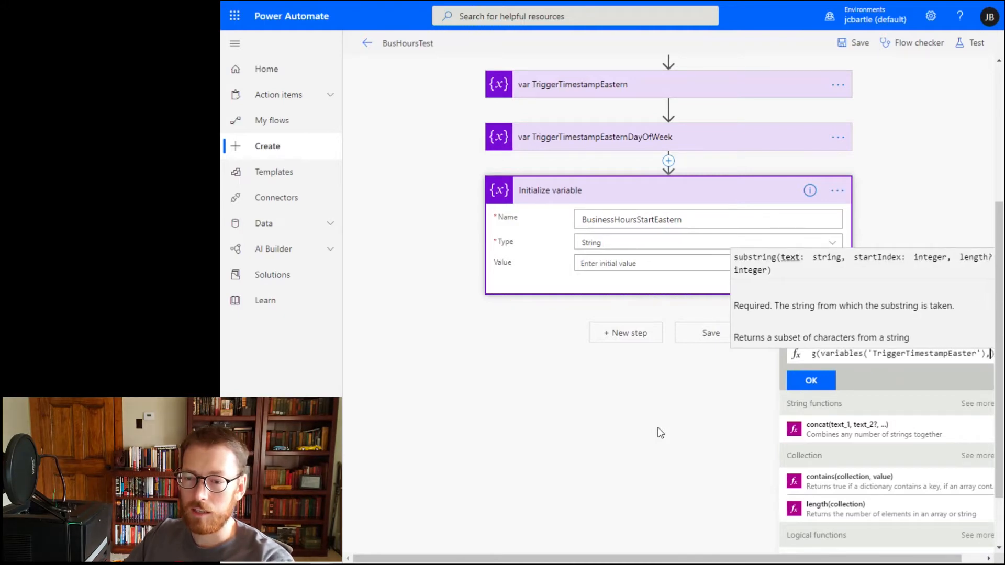
pyautogui.write(', 0, 10')
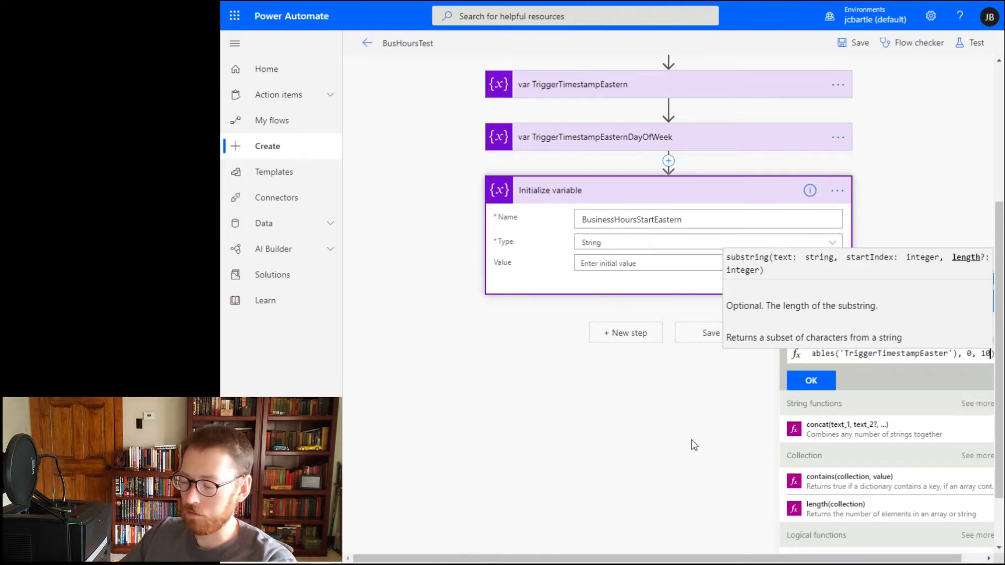
# Wrap the substring expression in a concat function that appends the literal 'T08:00:00' after the date.
pyautogui.press('Home')
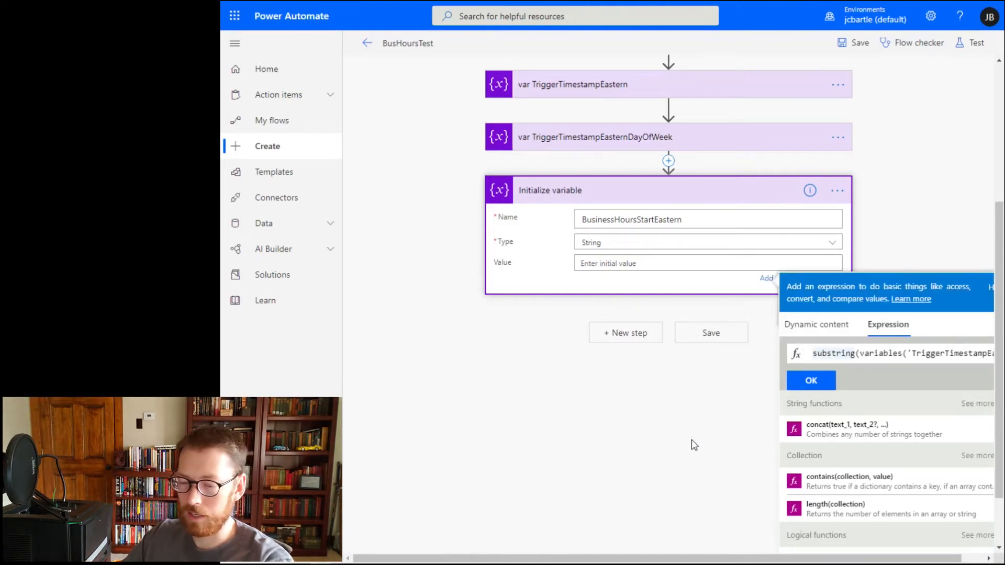
pyautogui.write('concat(')
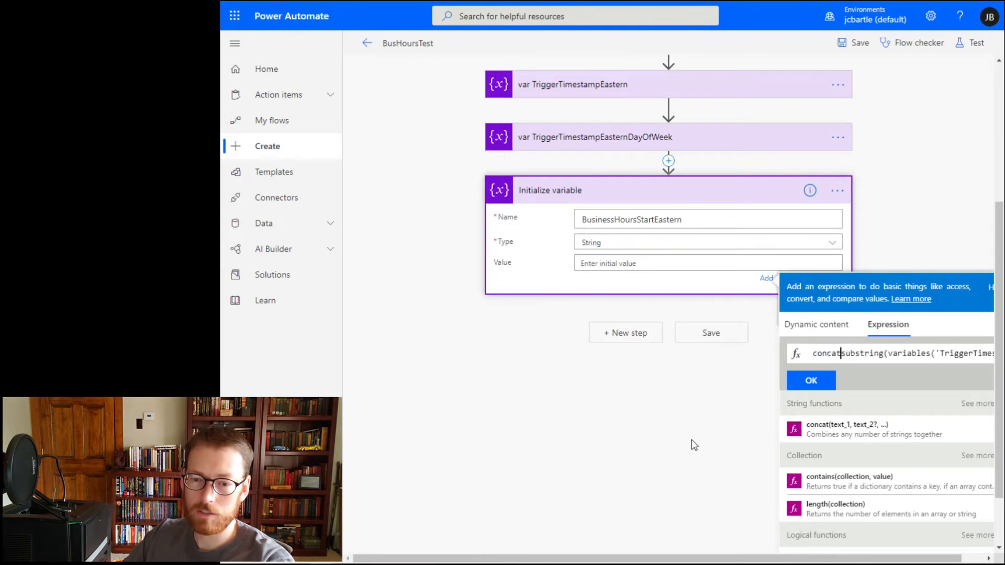
pyautogui.press('End')
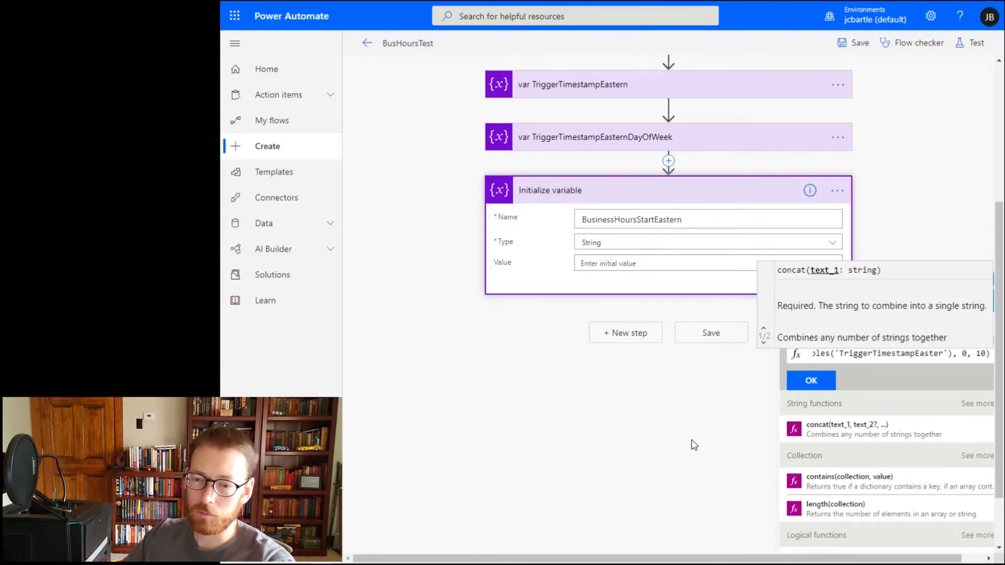
pyautogui.write(',')
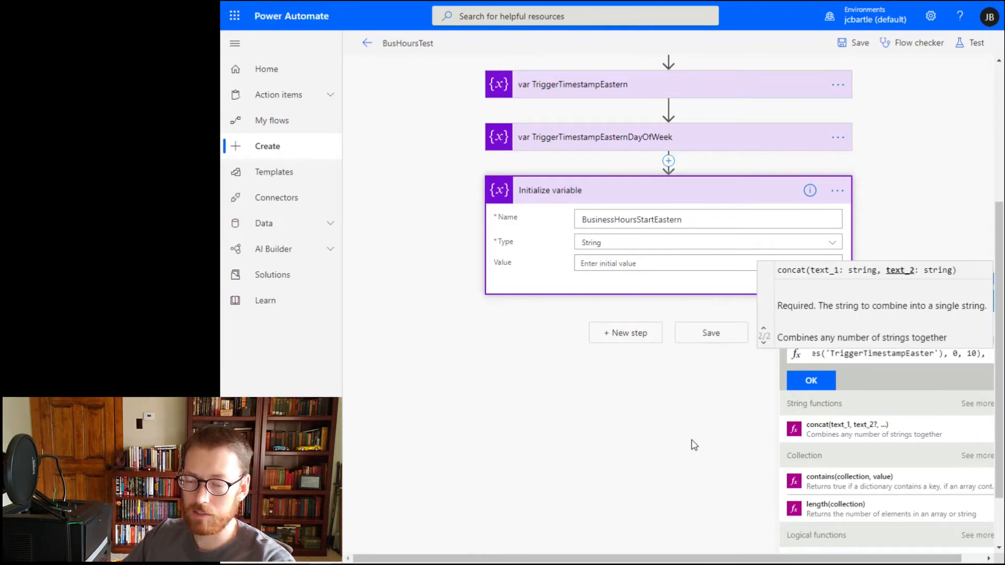
pyautogui.write(" '')")
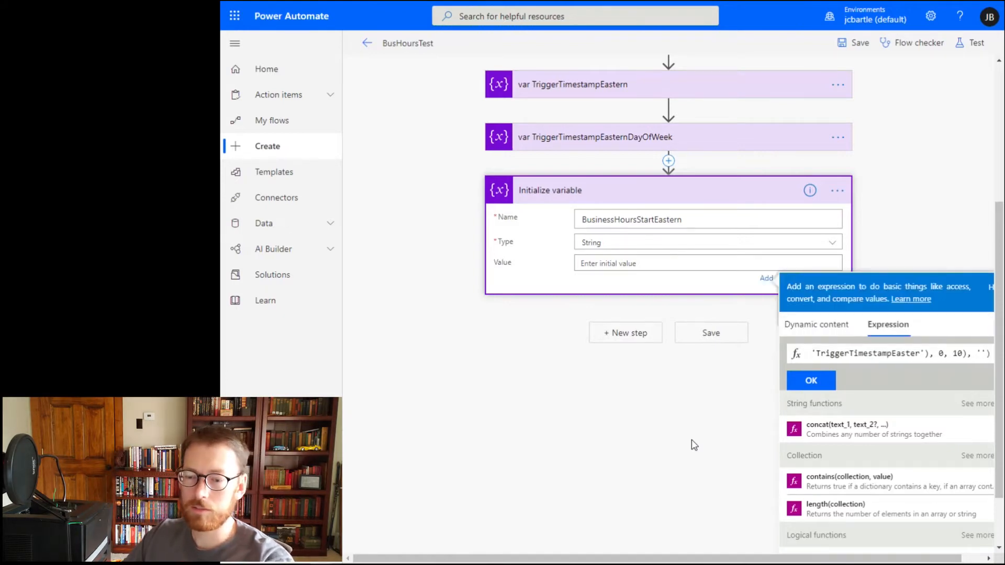
pyautogui.write('T')
pyautogui.write('08:00')
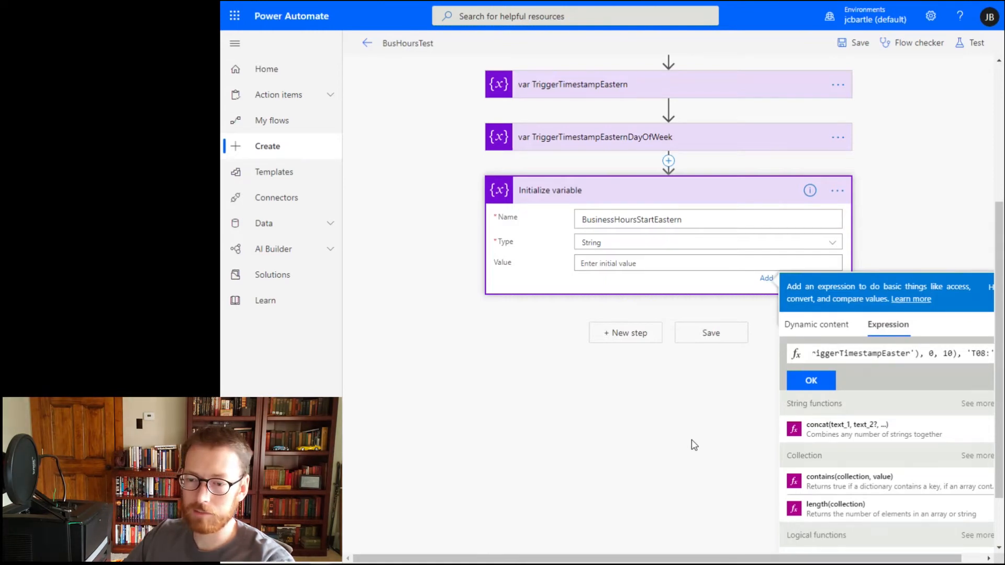
pyautogui.write(':00')
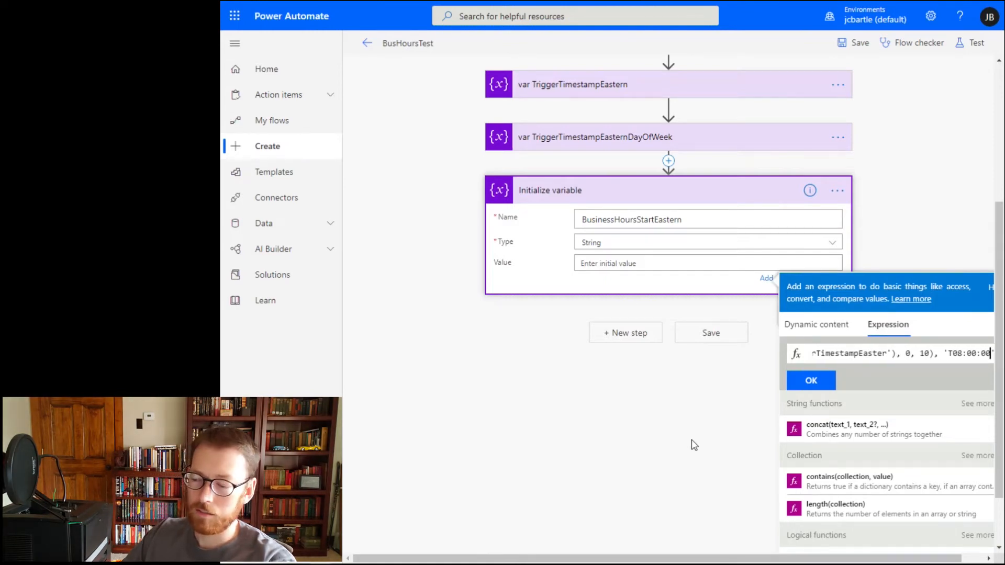
pyautogui.press('End')
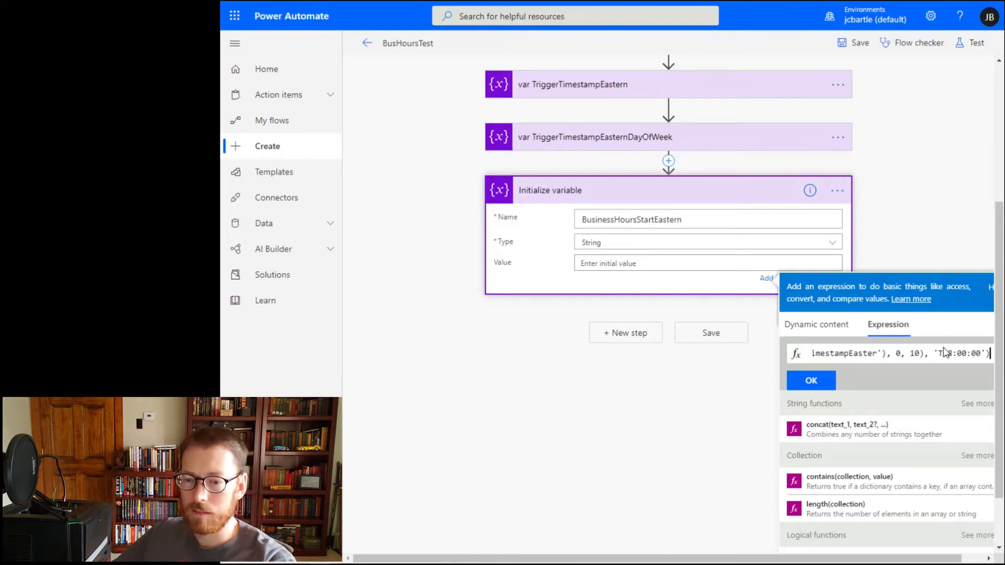
# Compare the time format with the TriggerTimestamp value and apply the concat expression as the BusinessHoursStartEastern value.
pyautogui.scroll(3, 740, 209)
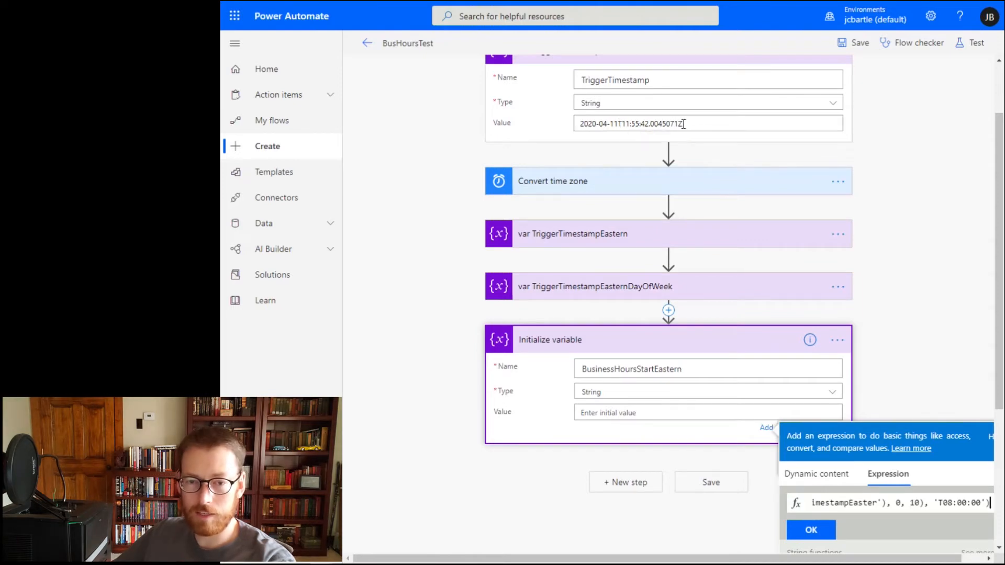
pyautogui.scroll(-2, 887, 306)
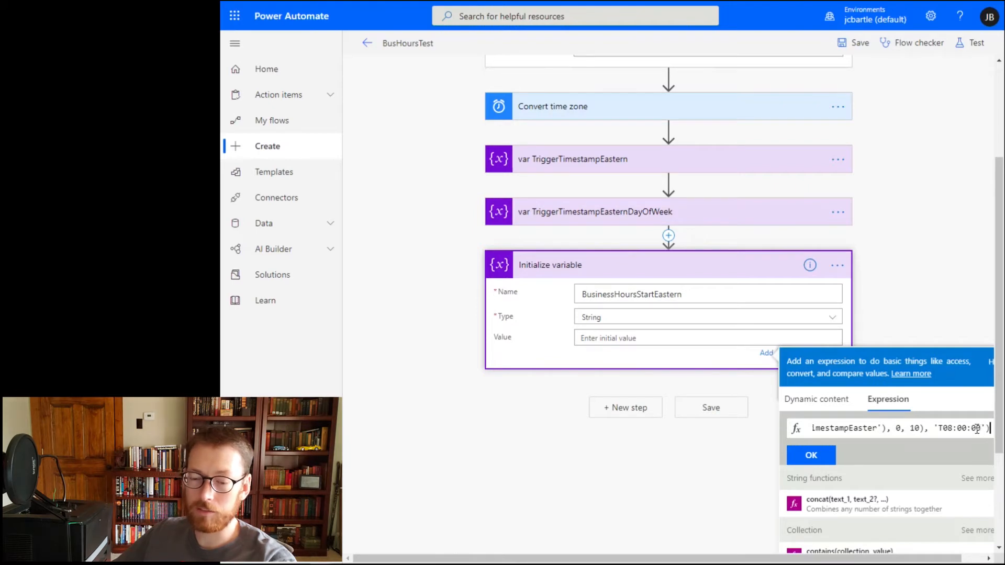
pyautogui.click(819, 457)
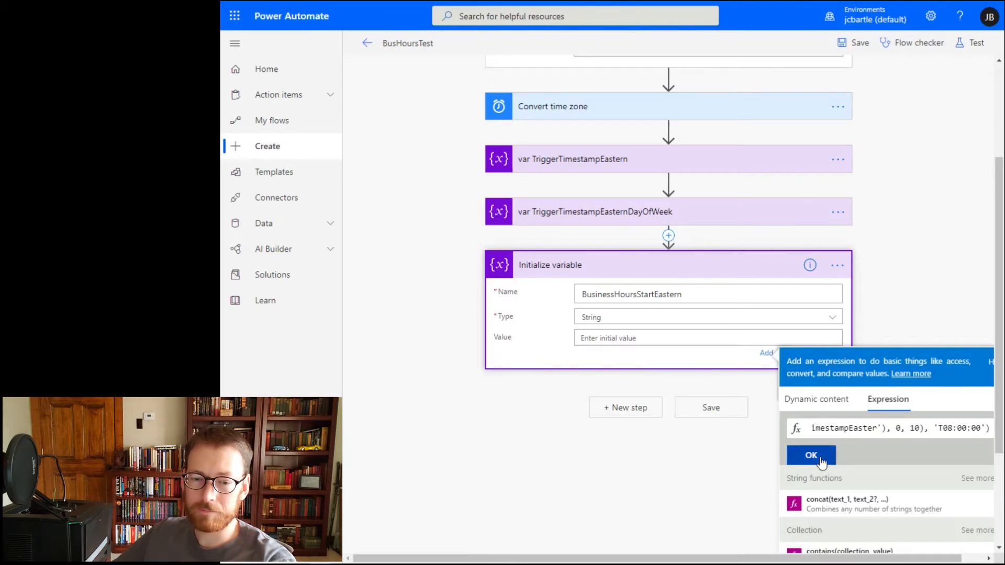
pyautogui.click(941, 263)
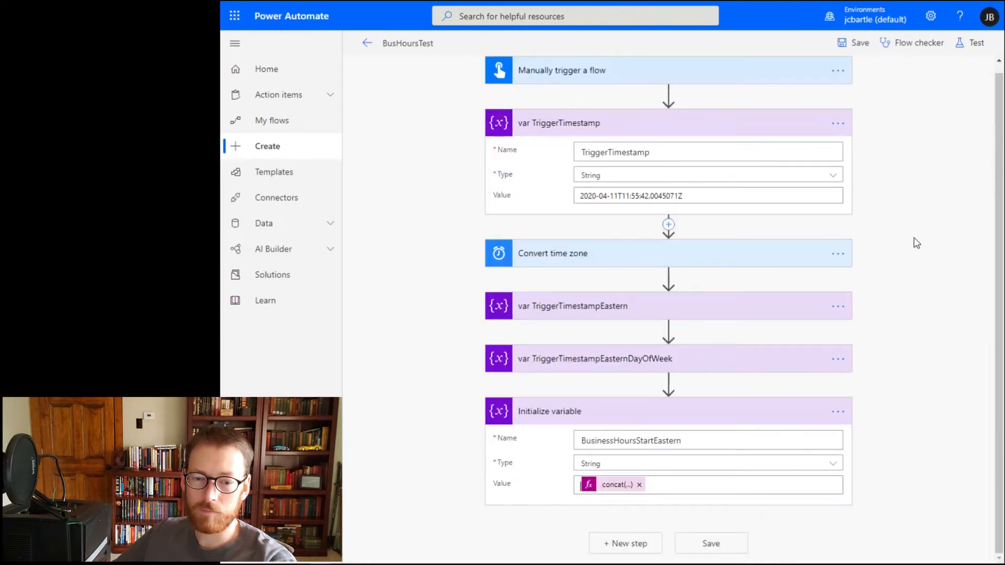
# Try to save the flow and start a test of it.
pyautogui.click(719, 547)
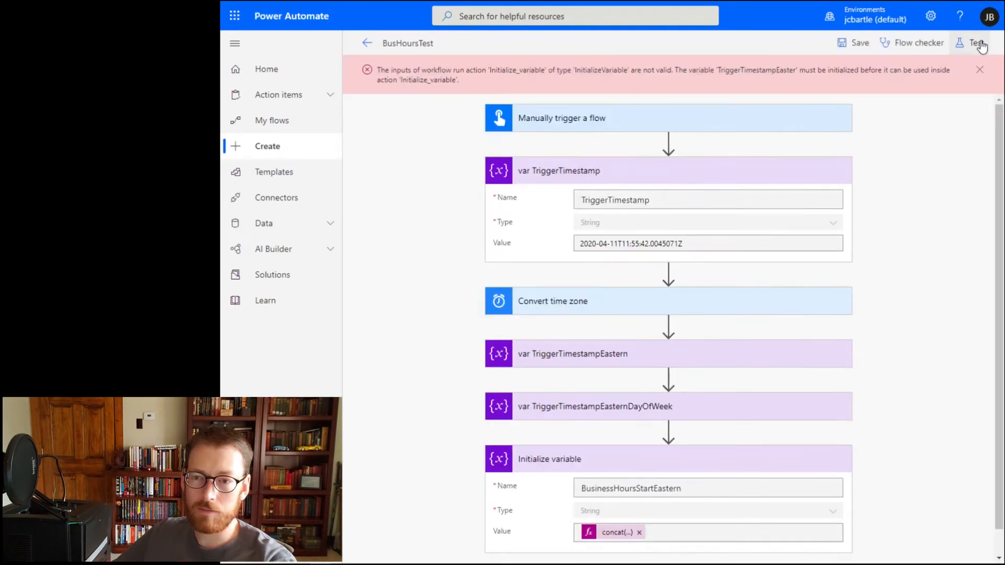
pyautogui.click(977, 44)
pyautogui.click(924, 127)
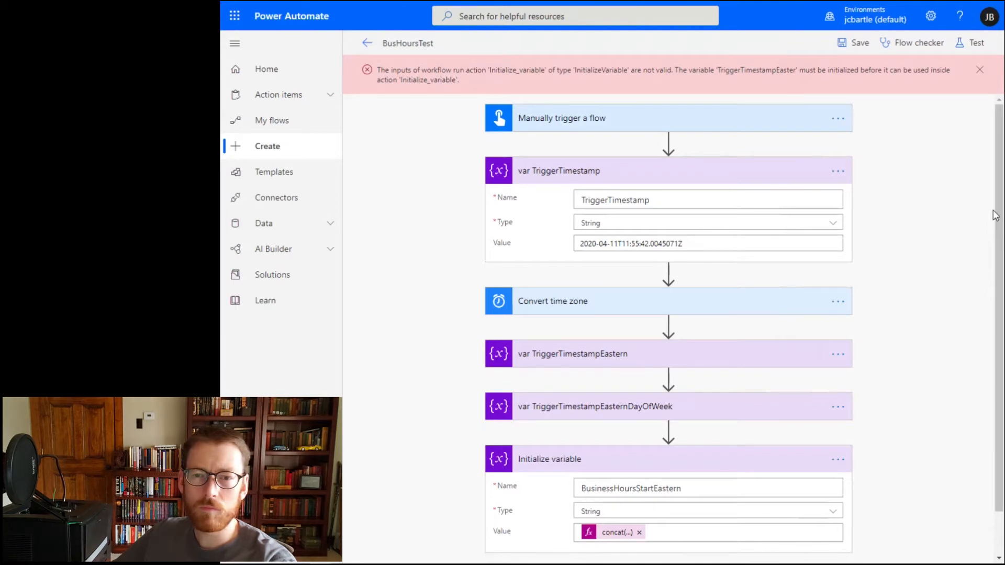
# Correct the variable name in the BusinessHoursStartEastern concat expression to TriggerTimestampEastern and update the expression.
pyautogui.scroll(-1, 994, 214)
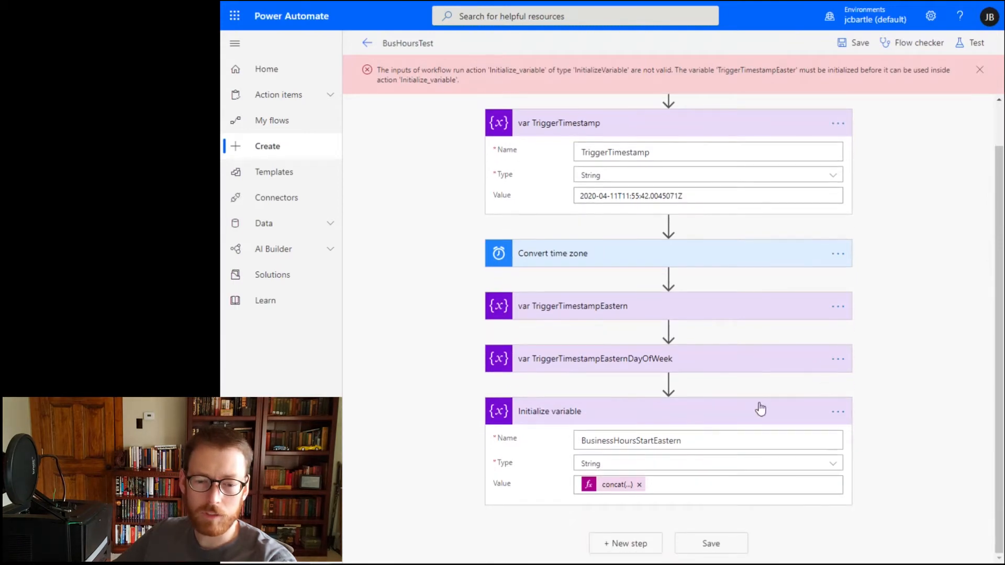
pyautogui.click(614, 486)
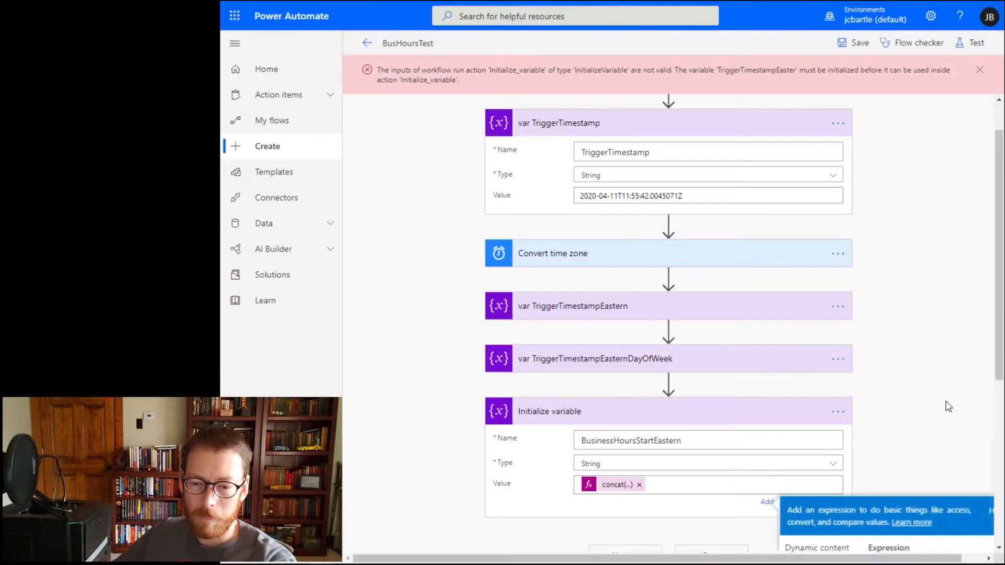
pyautogui.click(927, 371)
pyautogui.press('Right')
pyautogui.press('Right')
pyautogui.press('Right')
pyautogui.press('Right')
pyautogui.press('Right')
pyautogui.press('Right')
pyautogui.press('Right')
pyautogui.press('Right')
pyautogui.press('Right')
pyautogui.press('Right')
pyautogui.press('Right')
pyautogui.press('Right')
pyautogui.press('Right')
pyautogui.press('Right')
pyautogui.press('Right')
pyautogui.press('Right')
pyautogui.press('Right')
pyautogui.press('Right')
pyautogui.press('Right')
pyautogui.press('Right')
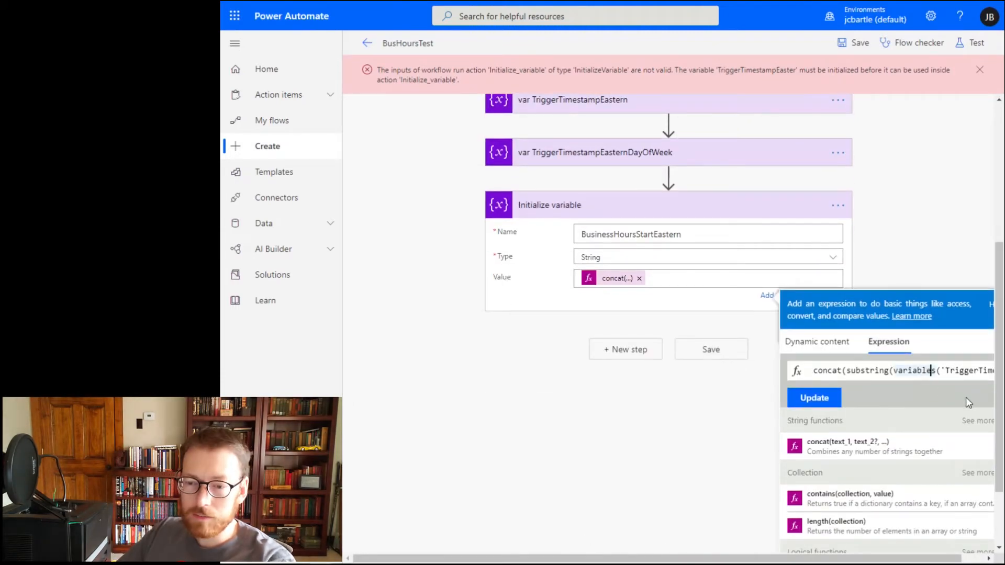
pyautogui.write("n'),")
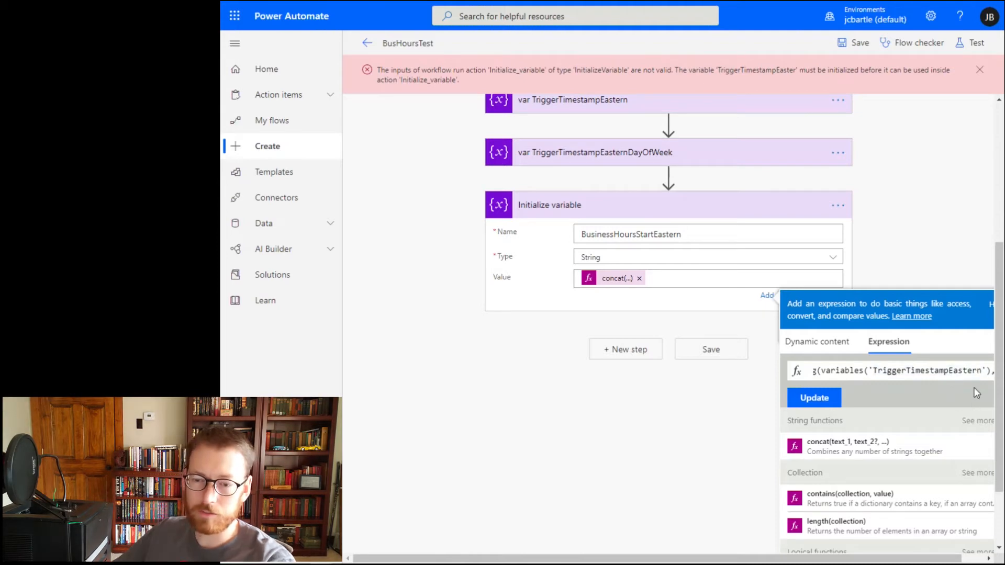
pyautogui.click(811, 399)
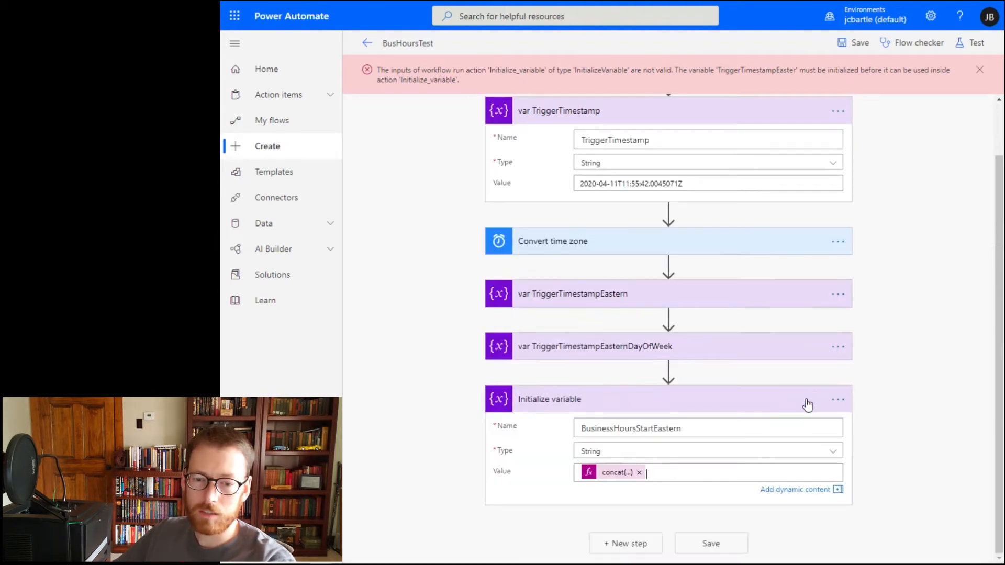
# Save the flow and run a test by performing the trigger action manually.
pyautogui.click(968, 44)
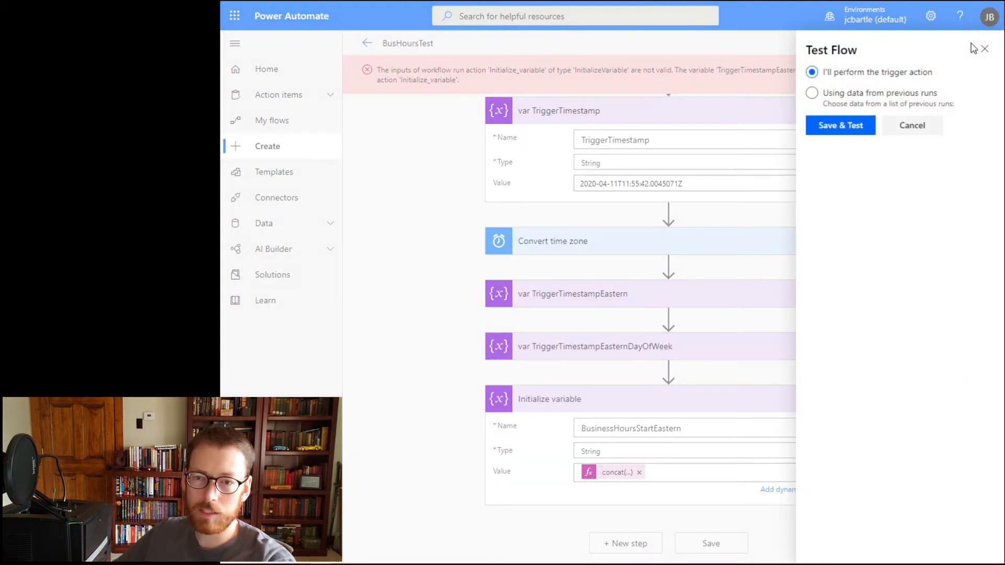
pyautogui.click(858, 115)
pyautogui.click(847, 543)
pyautogui.click(830, 543)
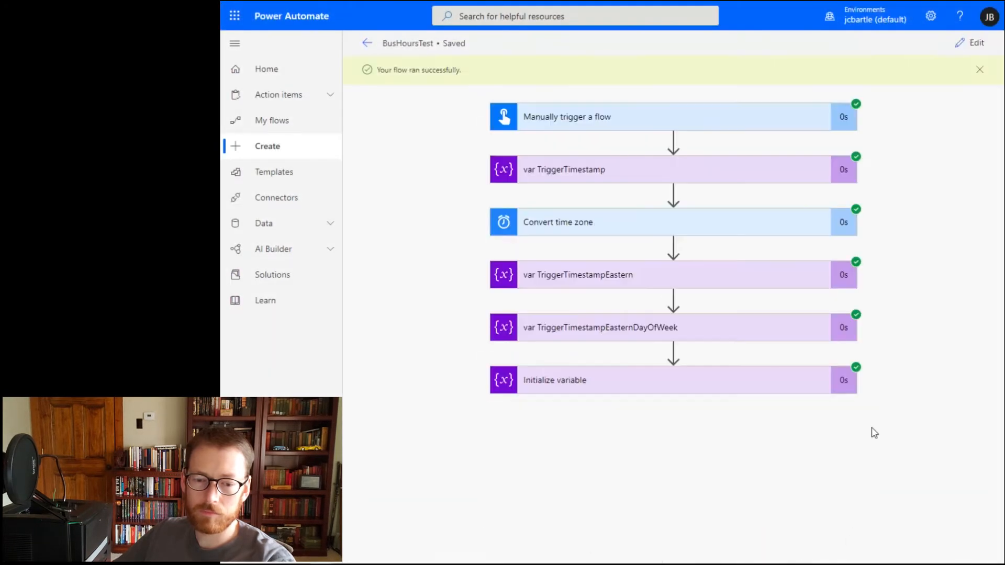
# Expand the Initialize variable action in the run results and examine the date and time portions of its value.
pyautogui.click(759, 388)
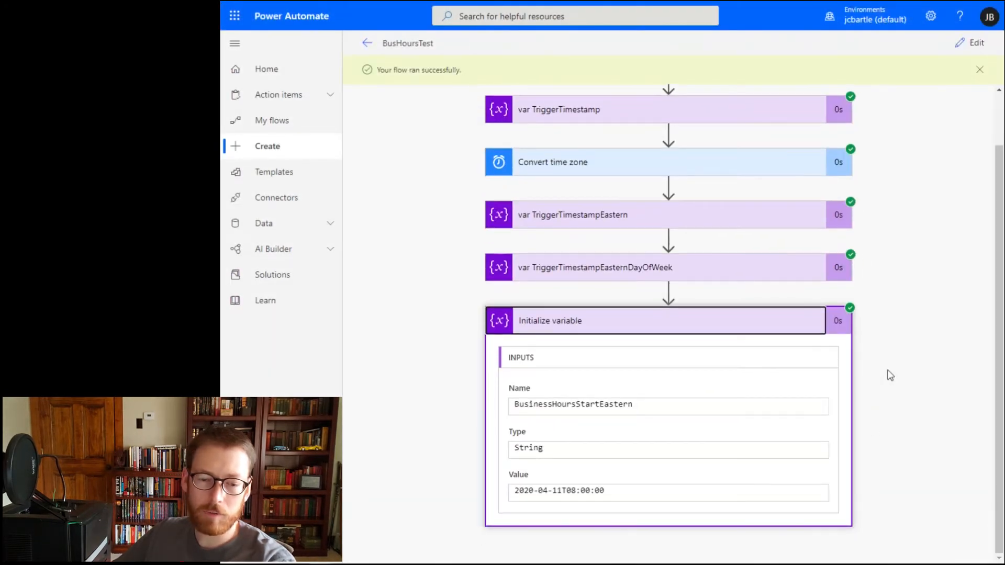
pyautogui.moveTo(619, 492); pyautogui.dragTo(493, 502)
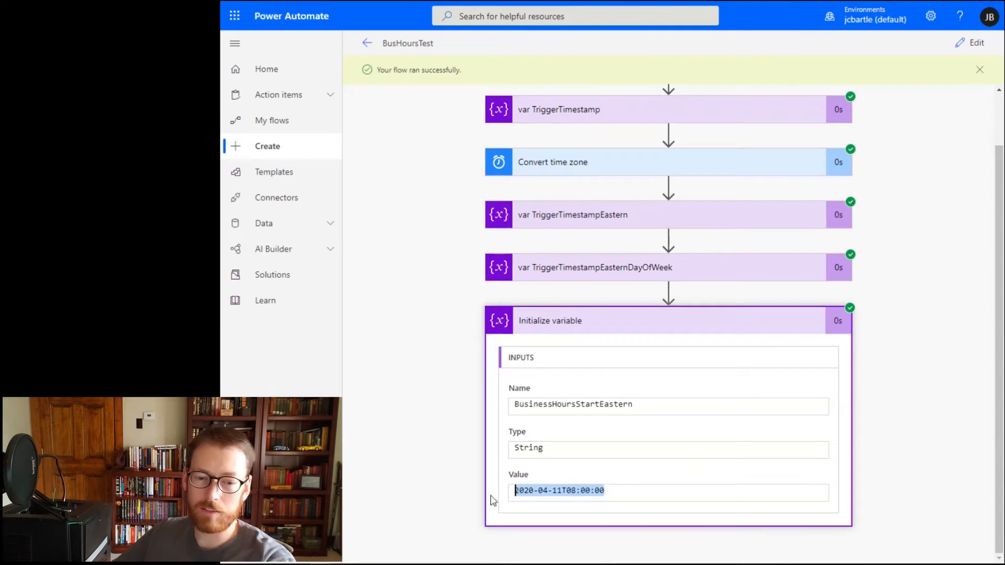
pyautogui.click(522, 495)
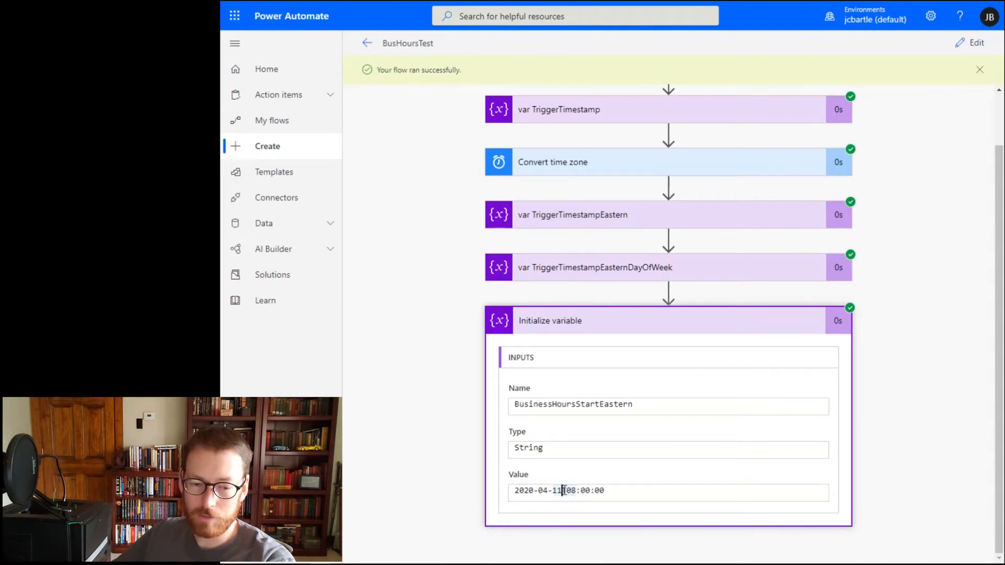
pyautogui.moveTo(566, 491); pyautogui.dragTo(683, 494)
pyautogui.click(686, 494)
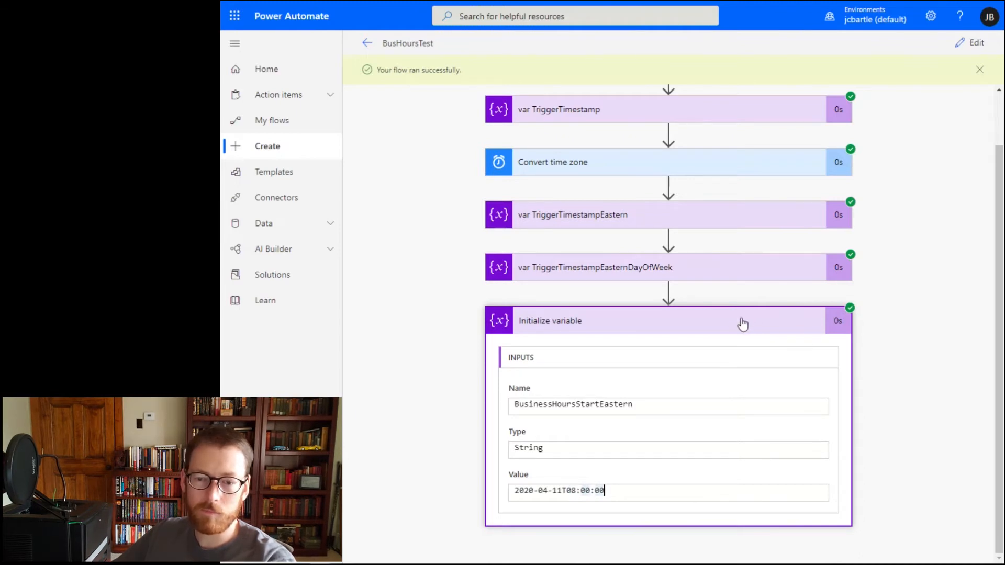
# Return to editing the flow, rename the last Initialize variable action as var BusinessHoursStartEastern, and collapse it.
pyautogui.click(973, 44)
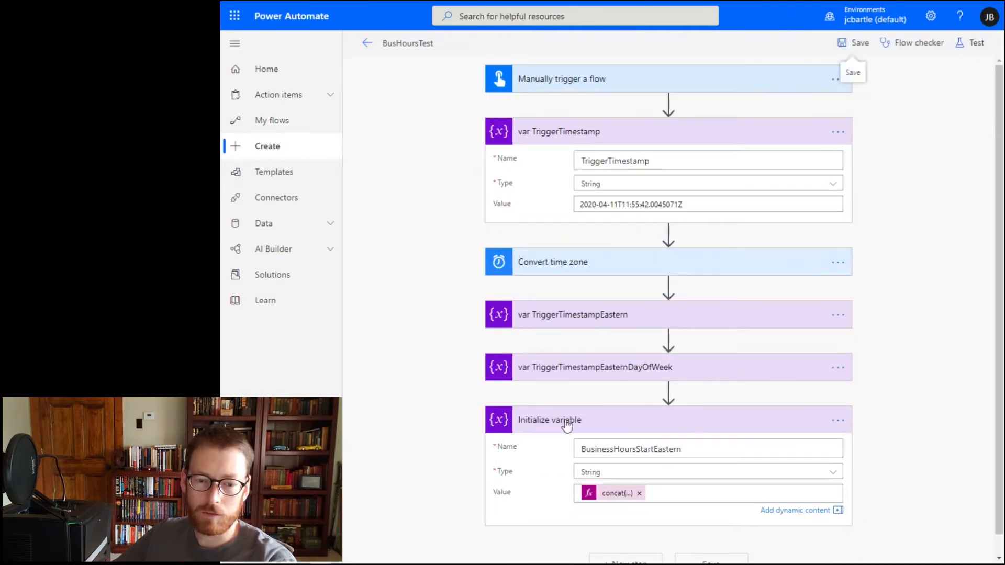
pyautogui.doubleClick(611, 449)
pyautogui.hotkey('ctrl', 'c')
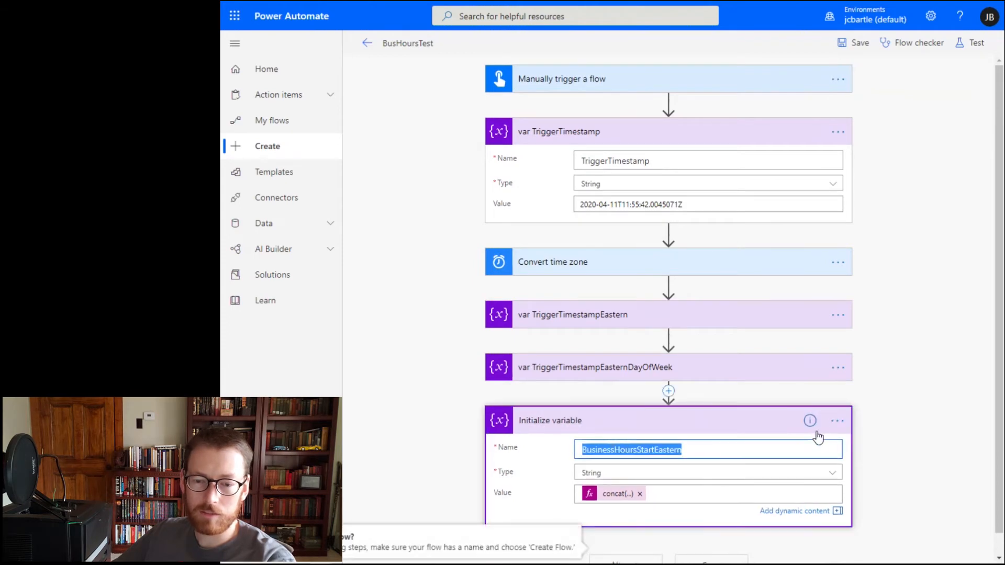
pyautogui.click(838, 420)
pyautogui.click(874, 435)
pyautogui.write('var')
pyautogui.hotkey('ctrl', 'v')
pyautogui.click(916, 414)
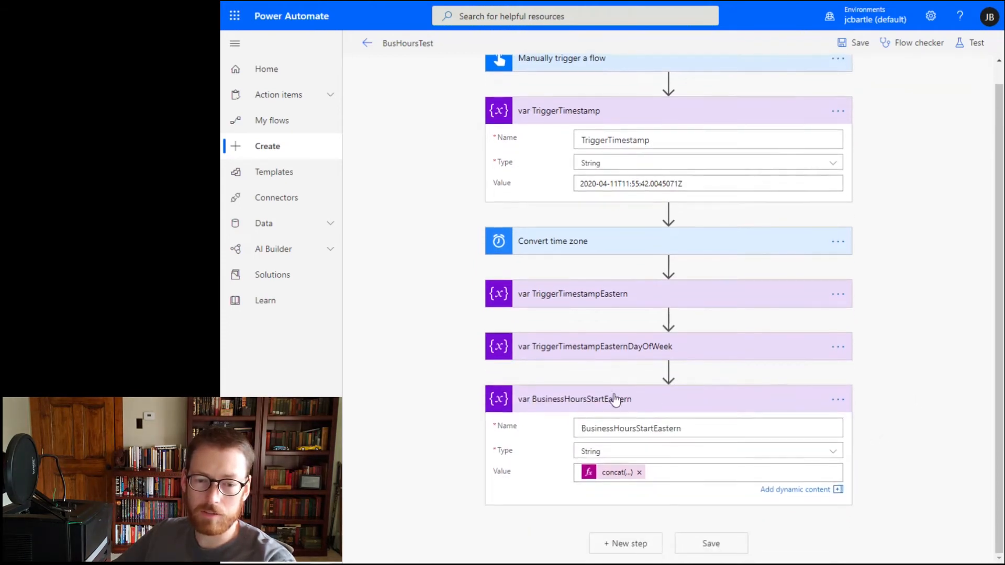
pyautogui.click(655, 400)
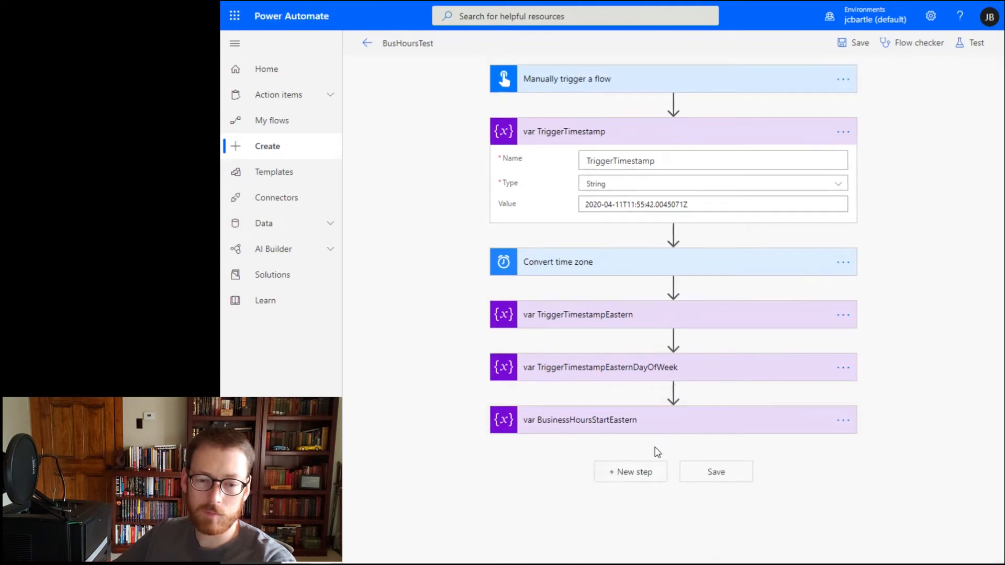
# Add an Initialize variable action at the end of the flow and name its variable BusinessHoursEndEastern.
pyautogui.click(638, 475)
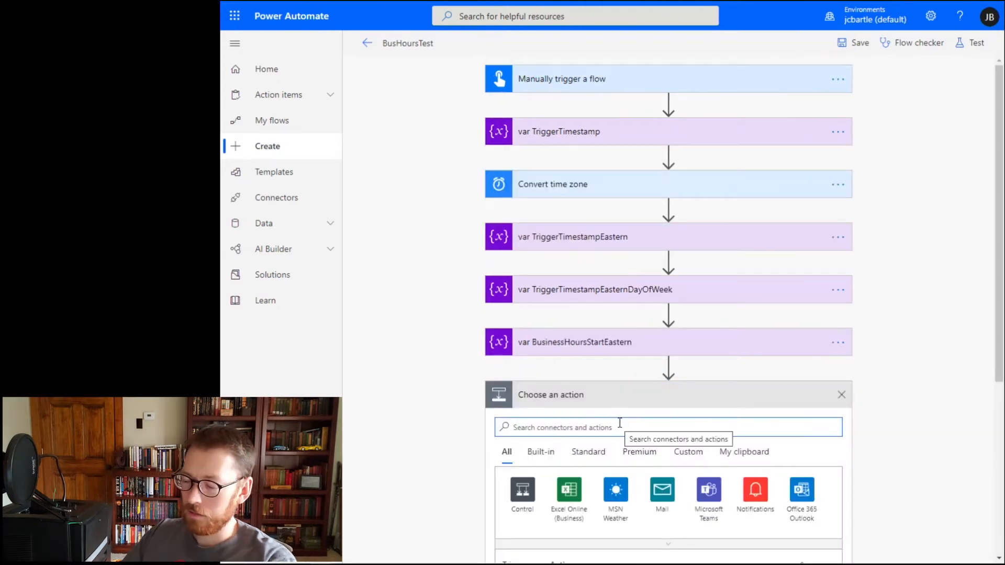
pyautogui.write('init')
pyautogui.scroll(-5, 620, 423)
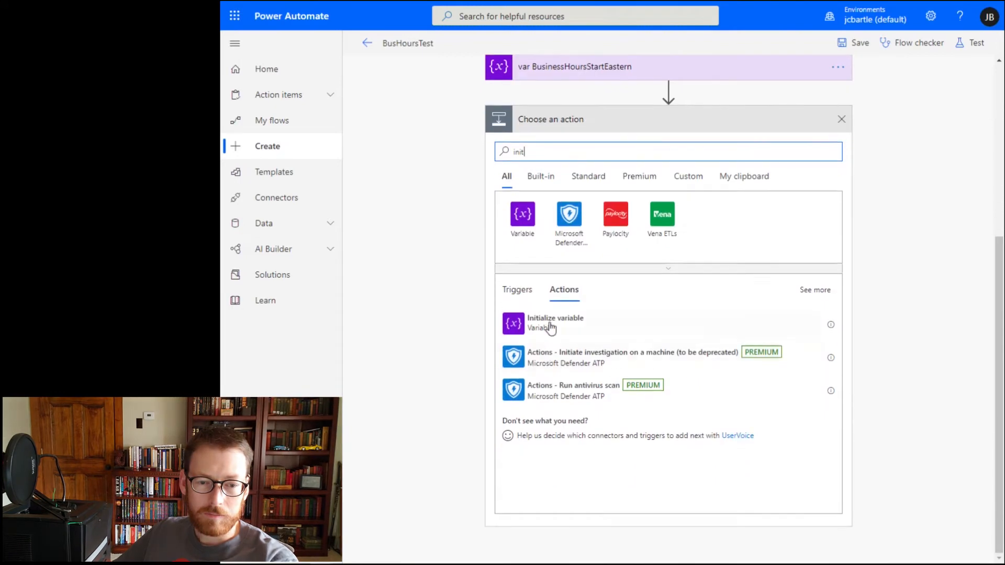
pyautogui.click(545, 324)
pyautogui.click(636, 424)
pyautogui.write('BusinessHoursEnd')
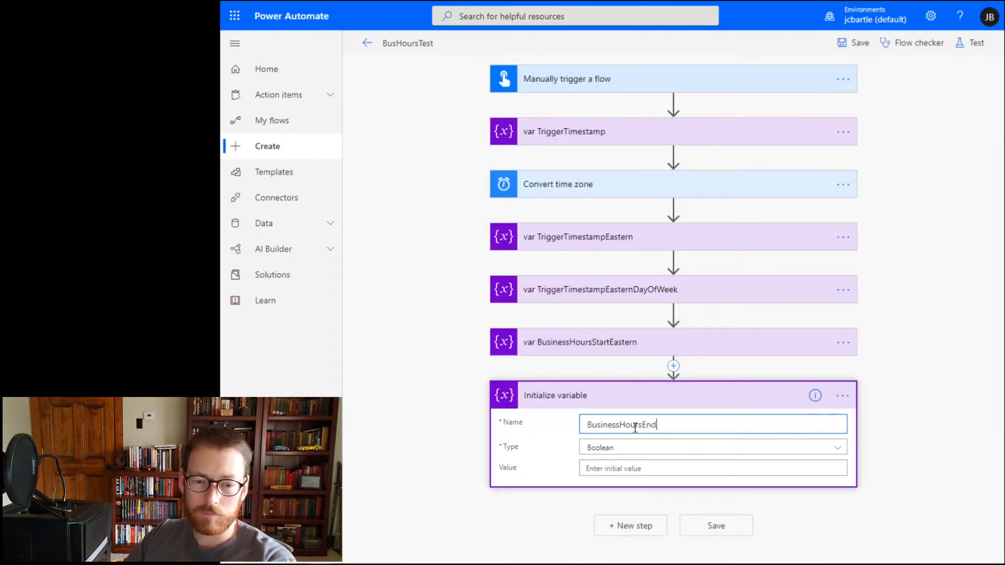
pyautogui.write('Eastern')
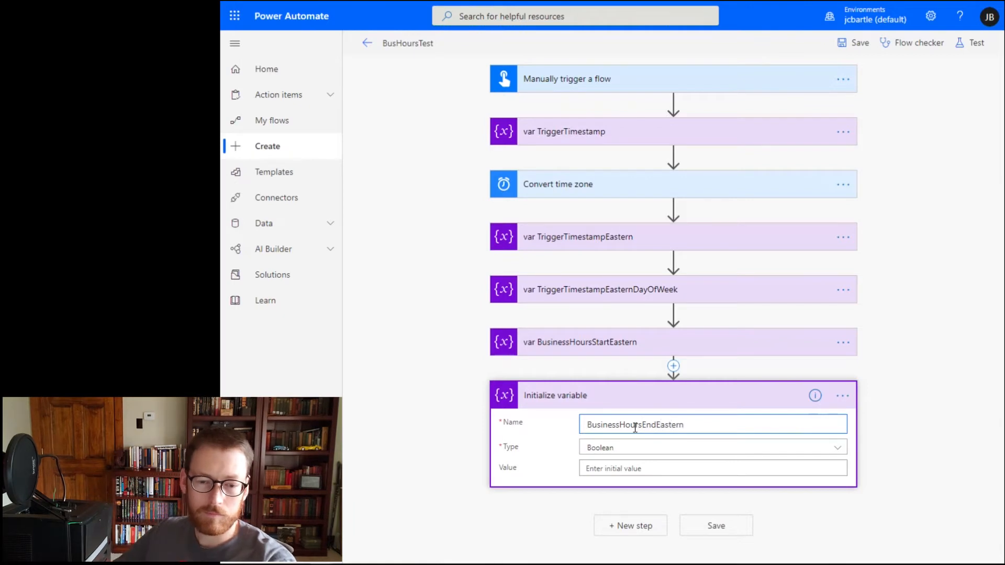
# Rename the new Initialize variable action as var BusinessHoursEndEastern.
pyautogui.doubleClick(635, 426)
pyautogui.hotkey('ctrl', 'c')
pyautogui.click(843, 396)
pyautogui.click(890, 412)
pyautogui.write('var')
pyautogui.hotkey('ctrl', 'v')
# Set the BusinessHoursEndEastern variable's type to String and open its initial value for editing.
pyautogui.click(743, 449)
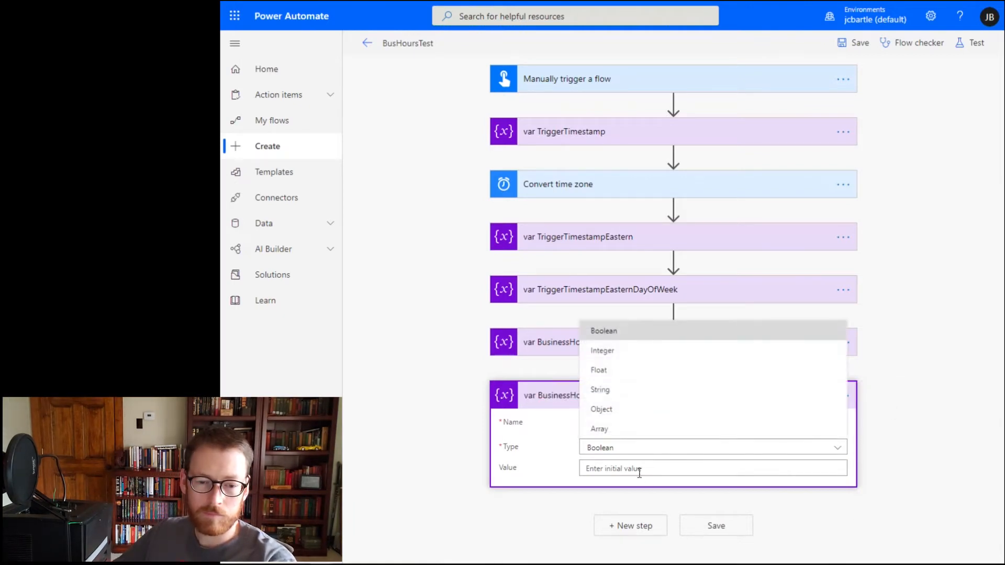
pyautogui.click(601, 391)
pyautogui.click(621, 469)
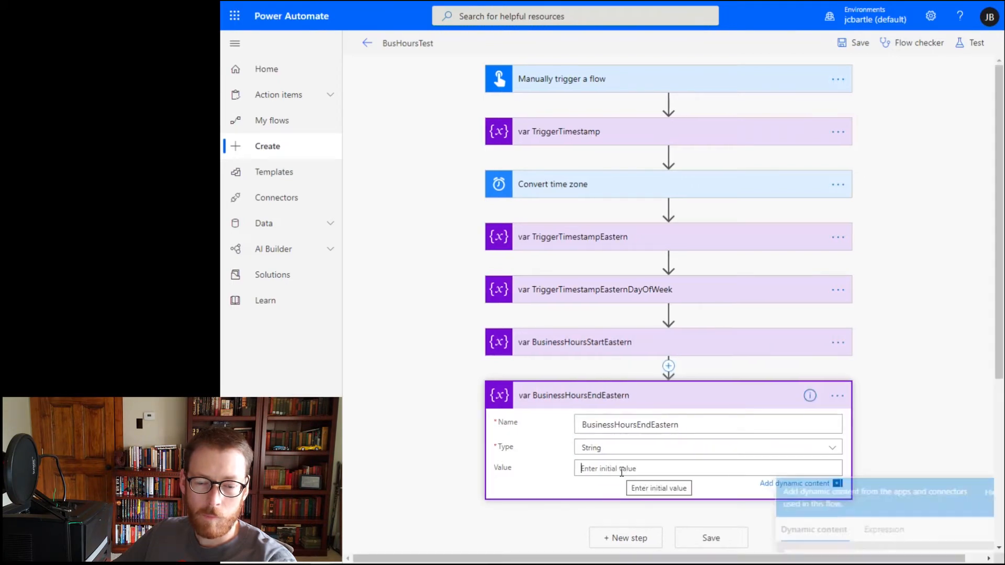
# Begin a concat expression for the BusinessHoursEndEastern value with substring(variables('TriggerTimestampEastern'), 0, 10) as its first argument.
pyautogui.click(889, 272)
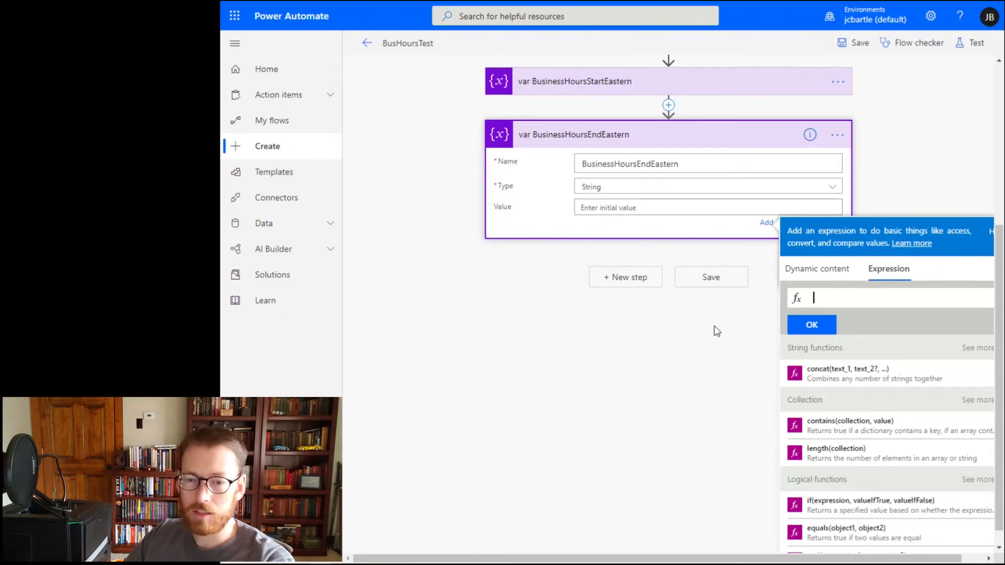
pyautogui.write('concat(su')
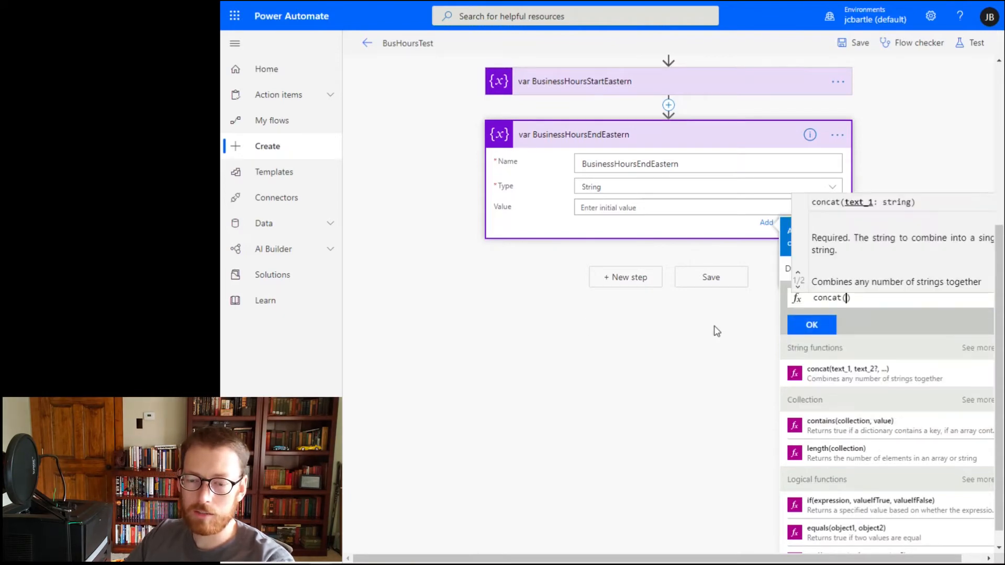
pyautogui.write("bsting(variables('")
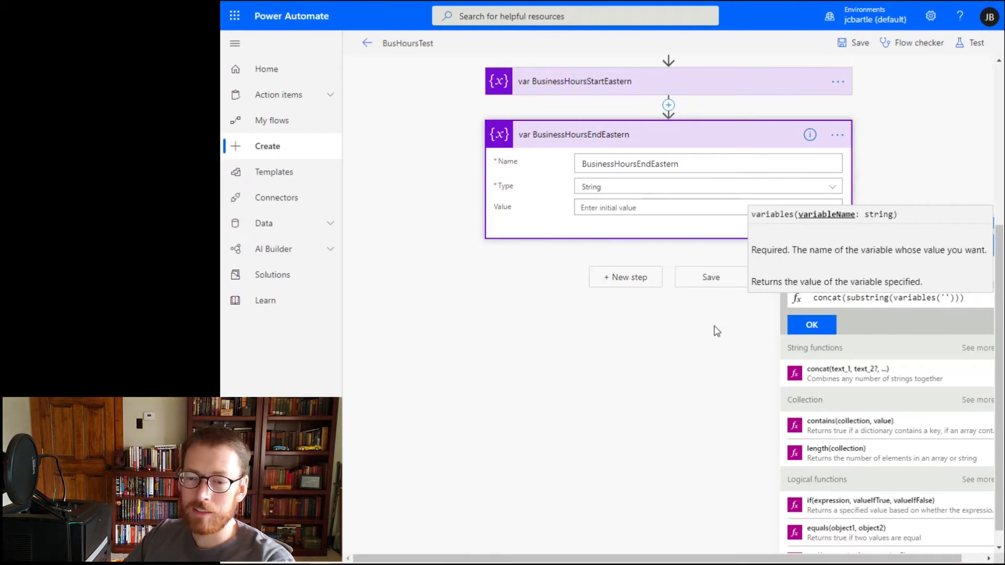
pyautogui.write('TriggerTimestampEaster')
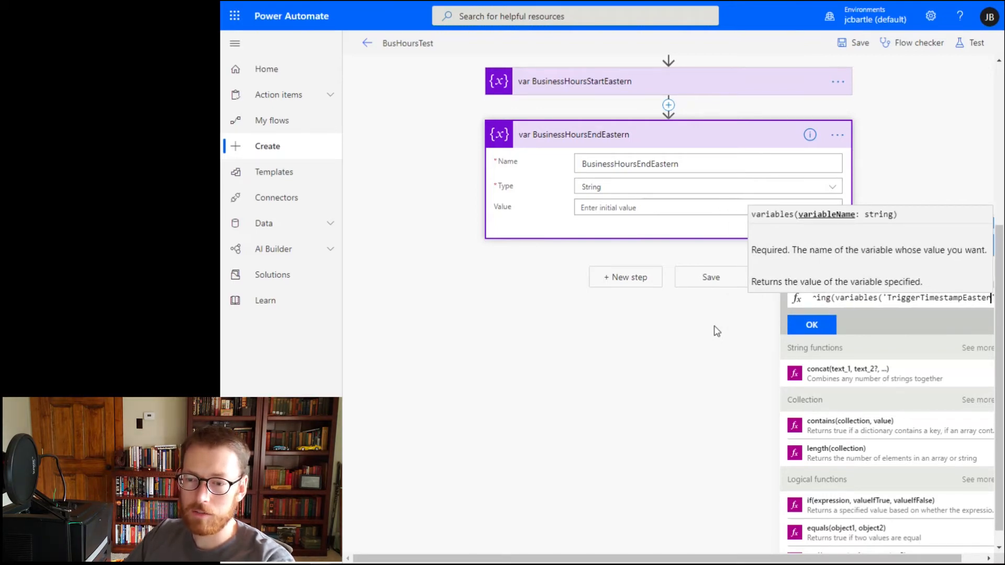
pyautogui.press('Right')
pyautogui.press('Right')
pyautogui.write(', 0, 10)')
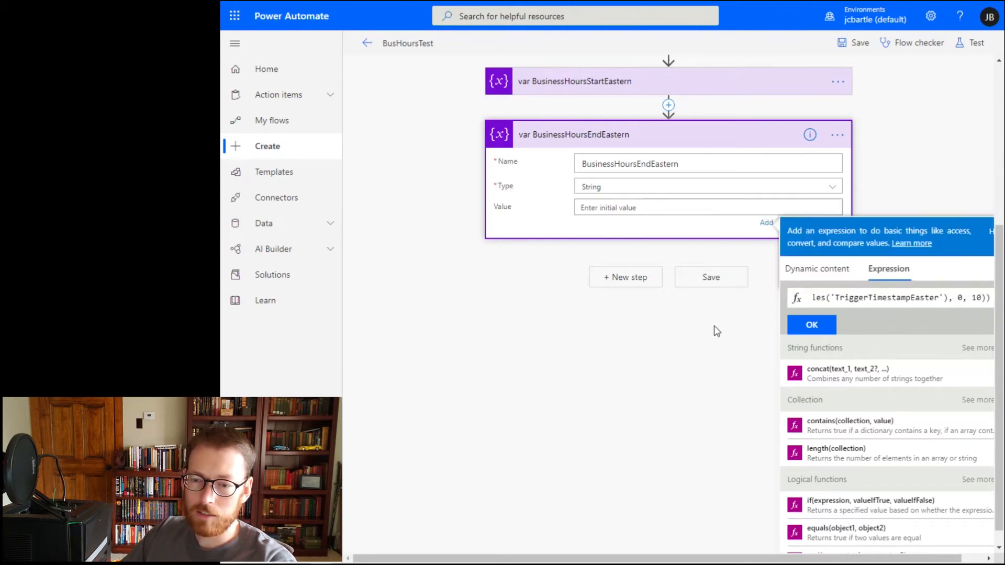
# Add 'T17:00:00' as the concat expression's second argument and insert the expression as the variable's initial value.
pyautogui.write(', ')
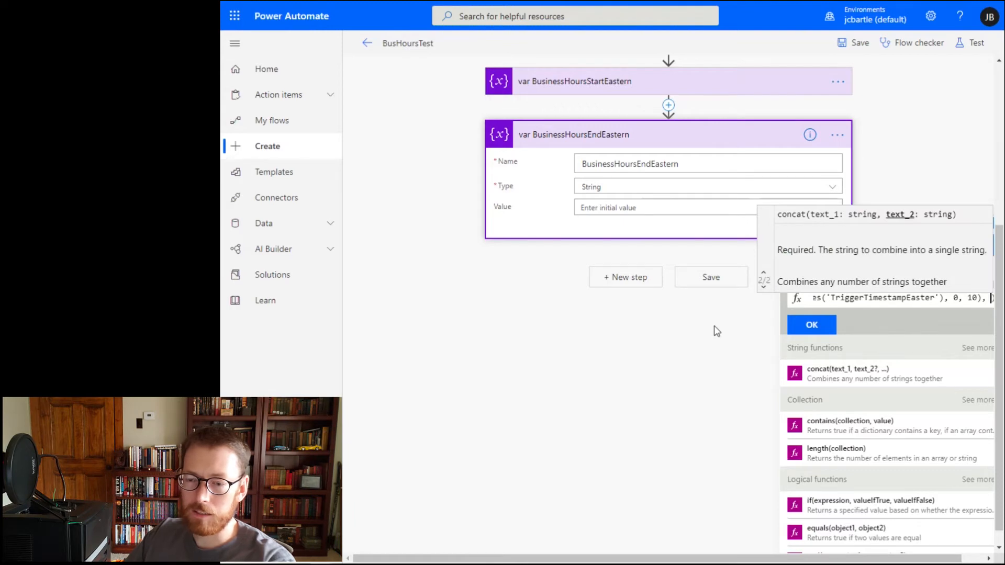
pyautogui.write(')')
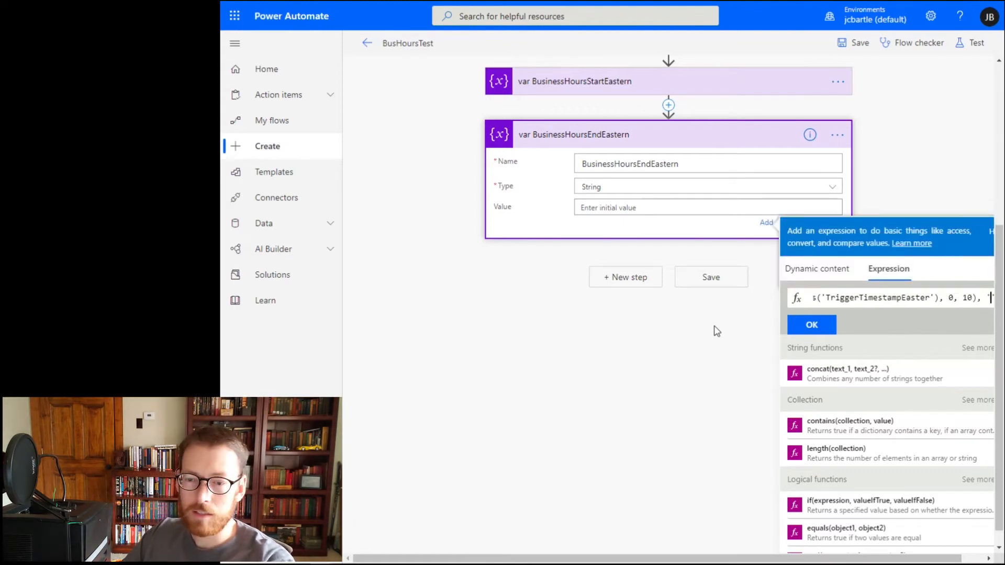
pyautogui.write("'T:")
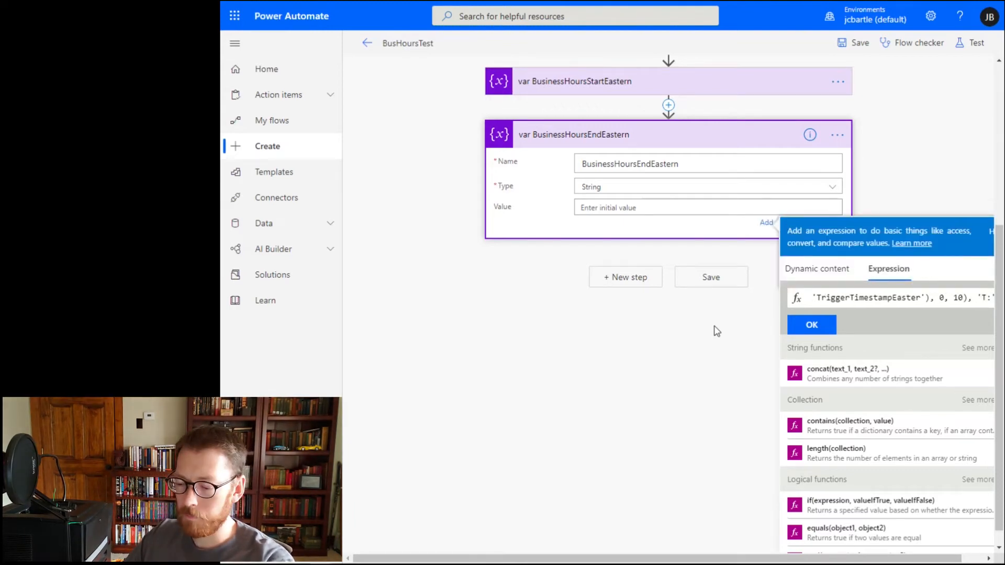
pyautogui.write('17')
pyautogui.write(':')
pyautogui.press('BackSpace')
pyautogui.write('17:00')
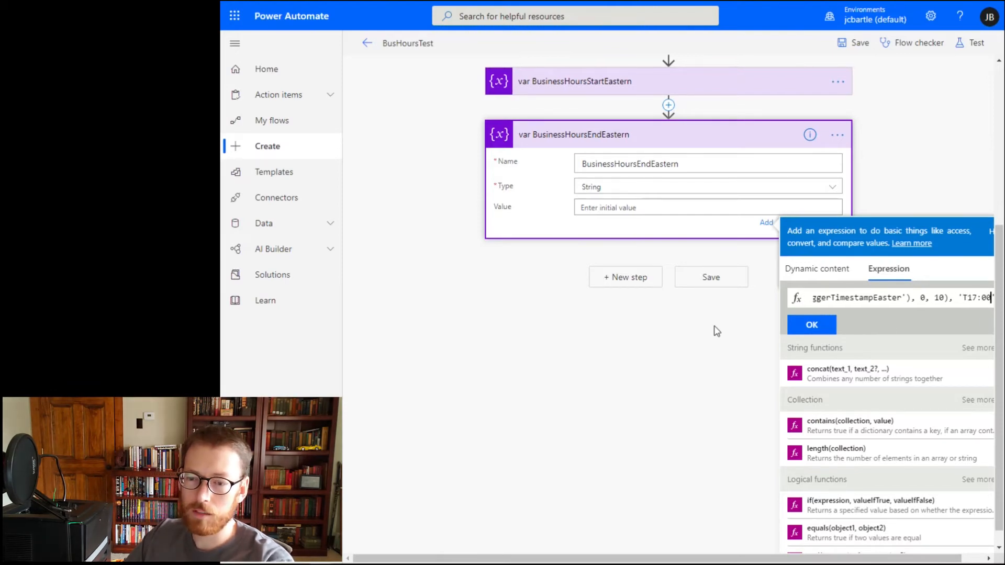
pyautogui.write(':00')
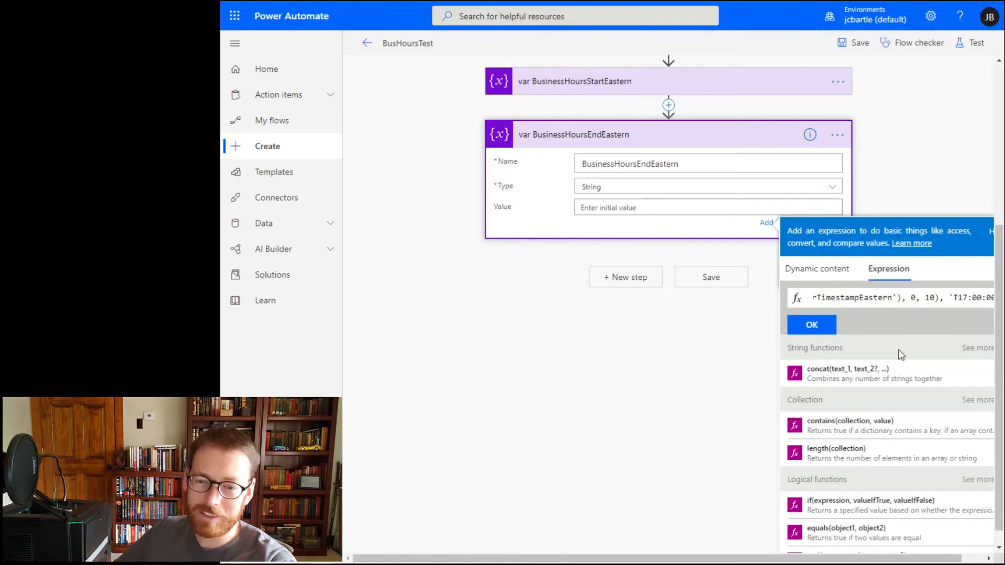
pyautogui.click(814, 325)
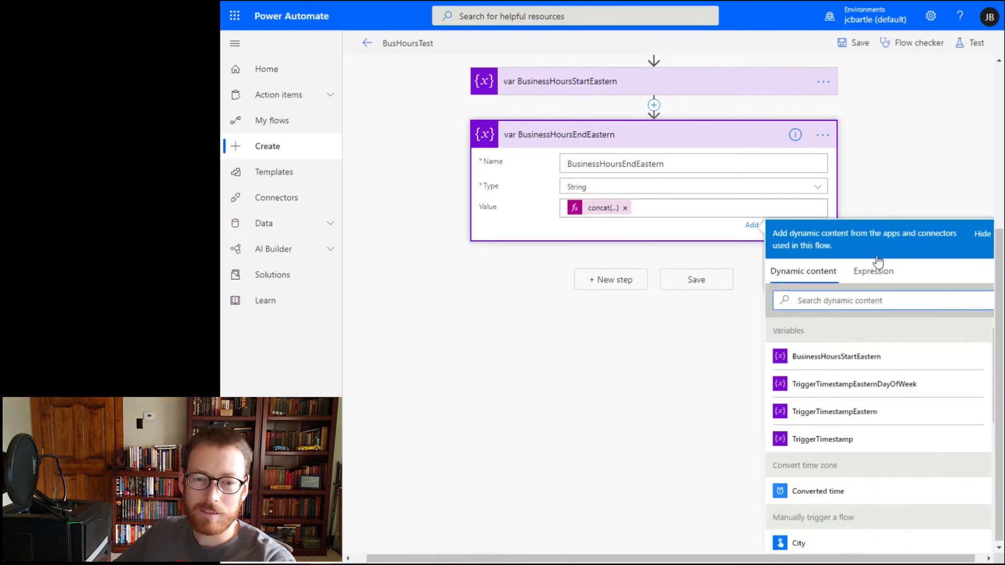
# Save the flow and collapse the var BusinessHoursEndEastern action.
pyautogui.click(667, 316)
pyautogui.click(725, 530)
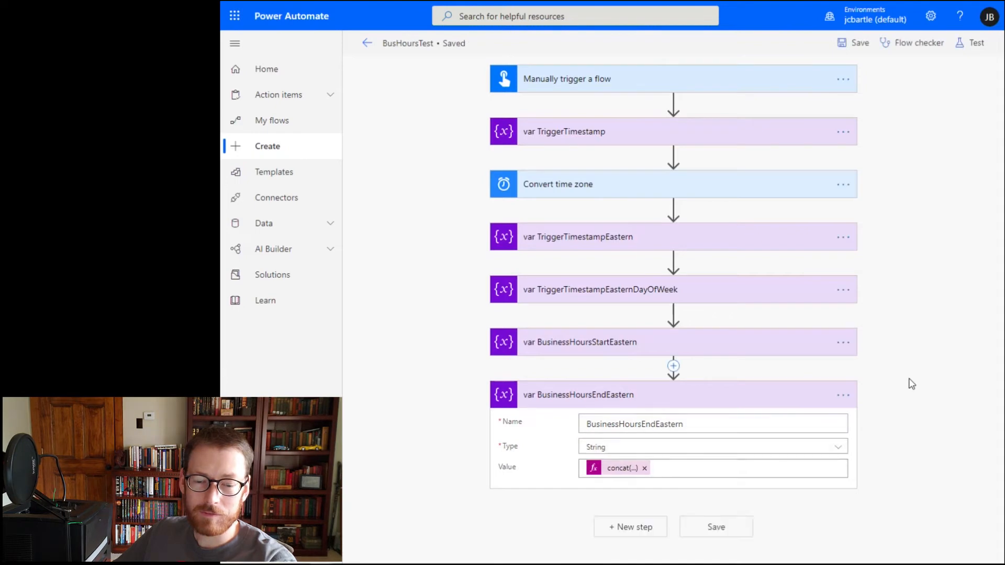
pyautogui.click(719, 396)
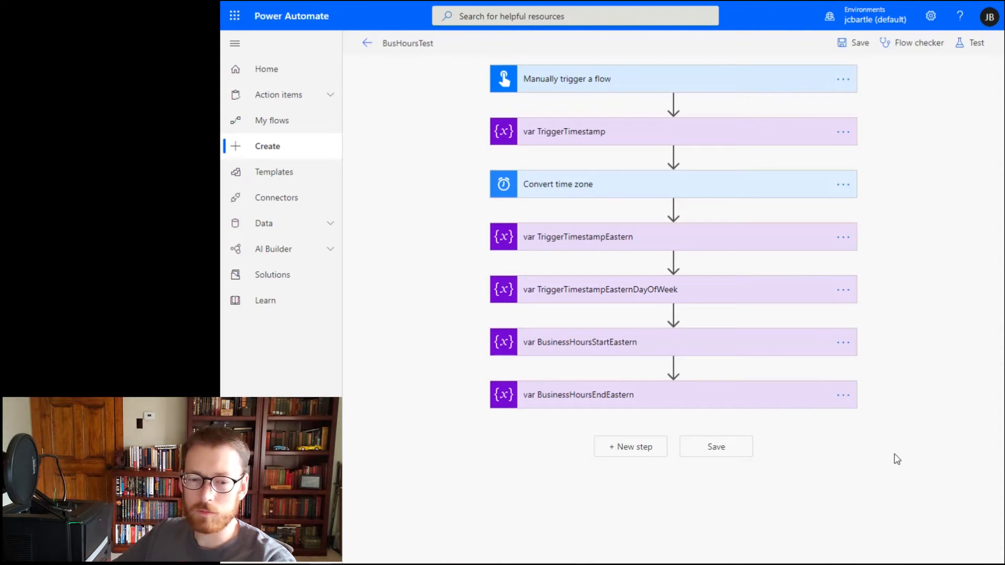
# Add an Initialize variable action at the end of the flow, name its variable WithinBusinessHours, and set its initial value to false.
pyautogui.click(635, 449)
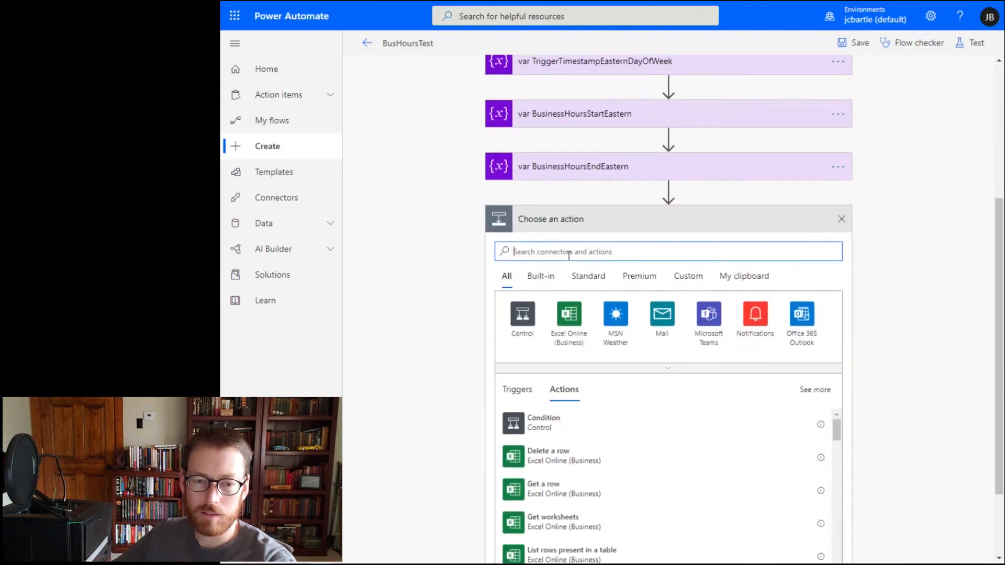
pyautogui.write('nit')
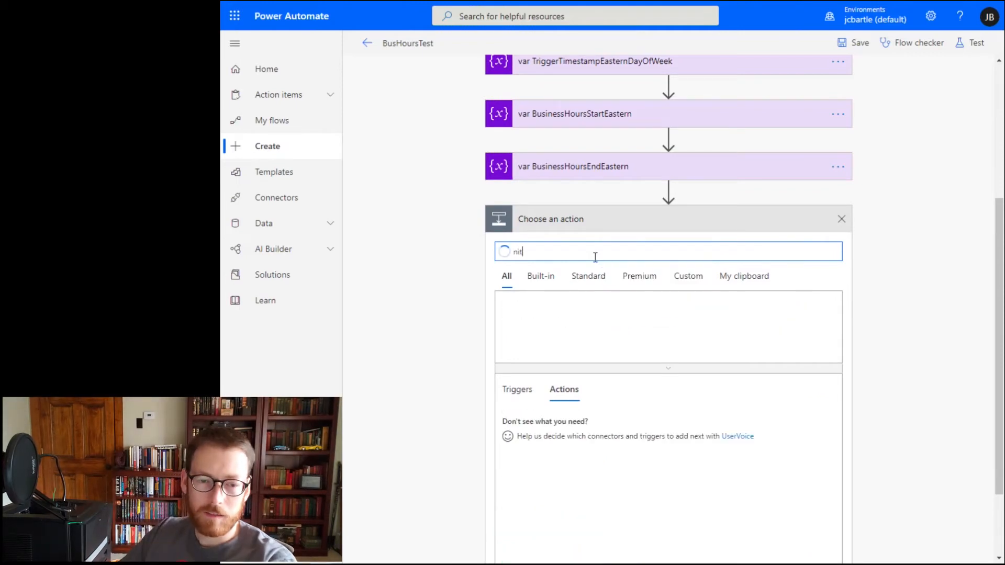
pyautogui.press('BackSpace')
pyautogui.press('BackSpace')
pyautogui.write('init')
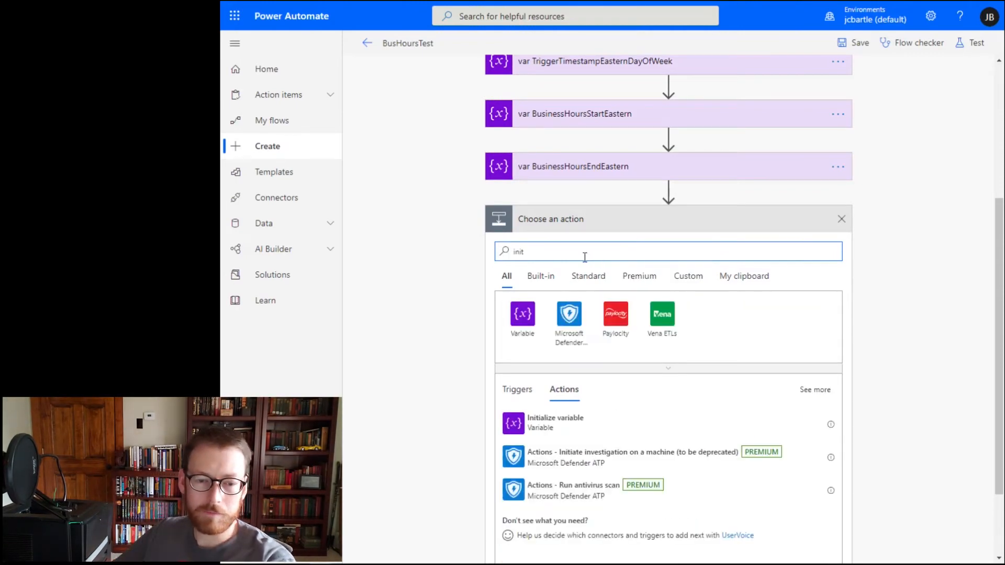
pyautogui.click(573, 429)
pyautogui.click(660, 444)
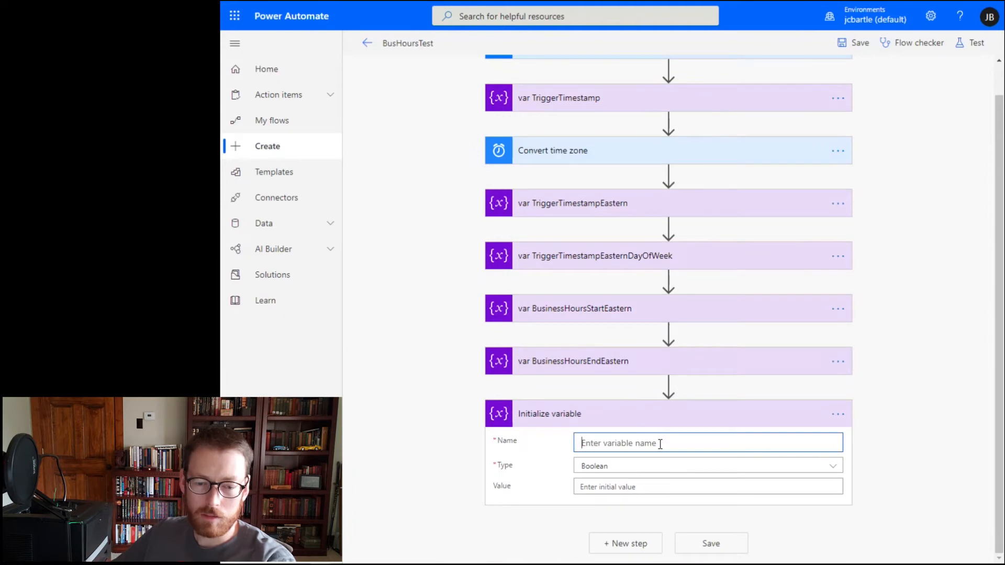
pyautogui.write('Wi')
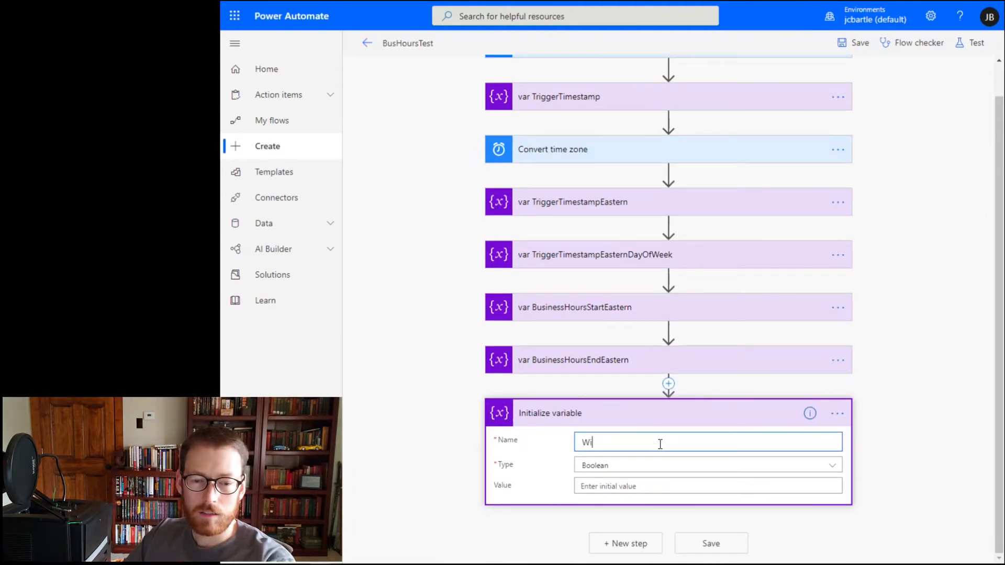
pyautogui.write('thinBusinessHours')
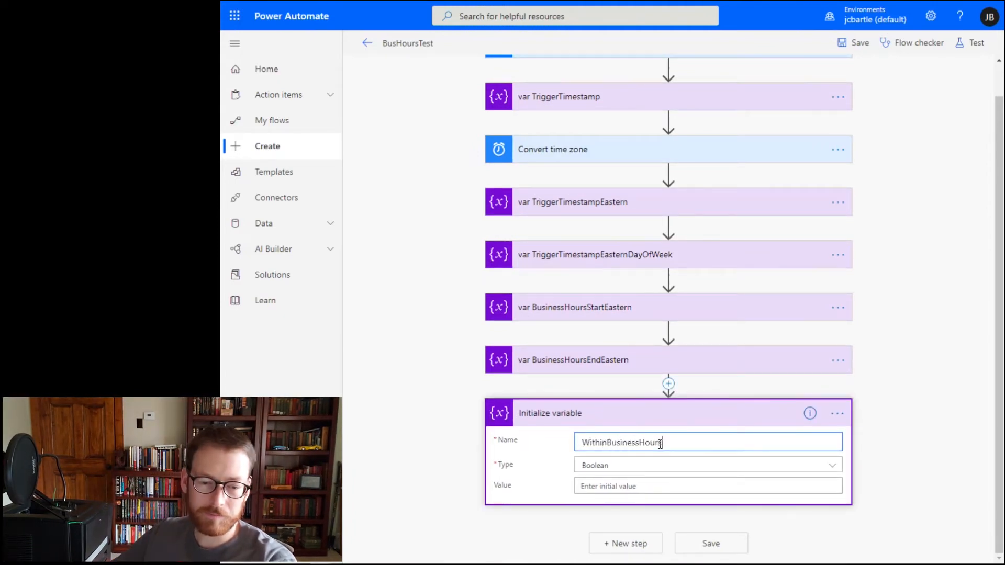
pyautogui.click(653, 486)
pyautogui.write('false')
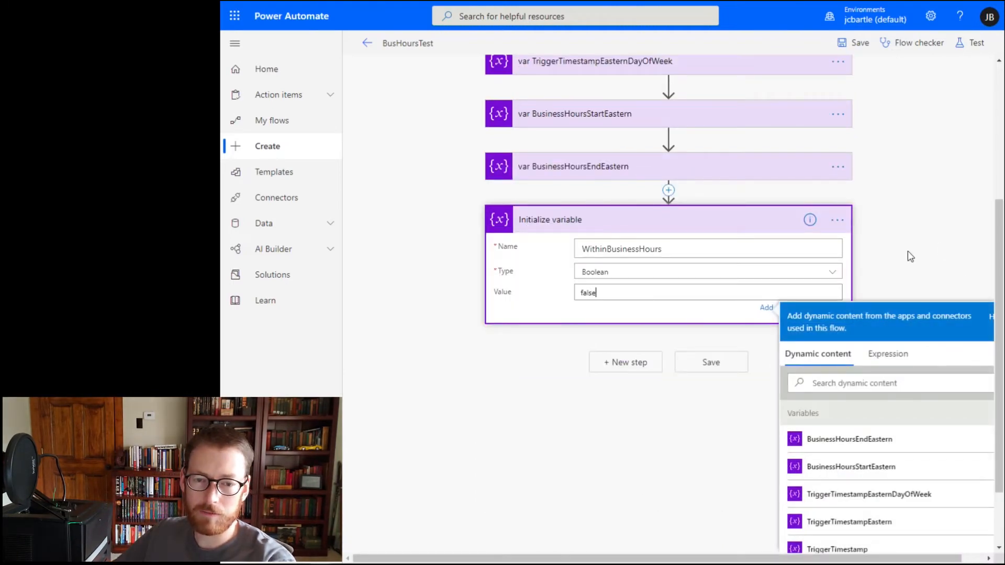
# Rename the new Initialize variable action as var WithinBusinessHours, reusing the variable's name.
pyautogui.doubleClick(642, 249)
pyautogui.hotkey('ctrl', 'c')
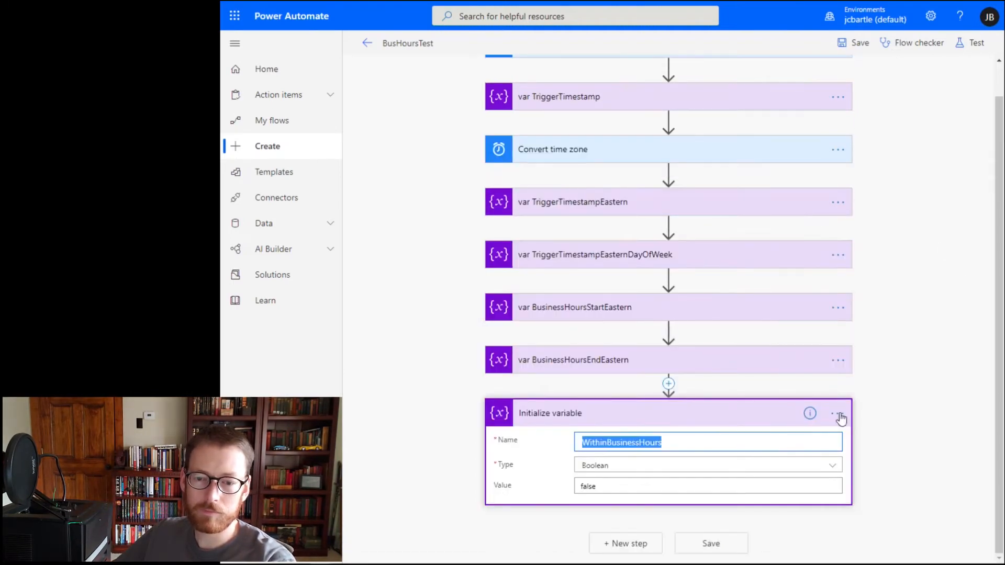
pyautogui.click(838, 414)
pyautogui.click(878, 434)
pyautogui.write('var')
pyautogui.hotkey('ctrl', 'v')
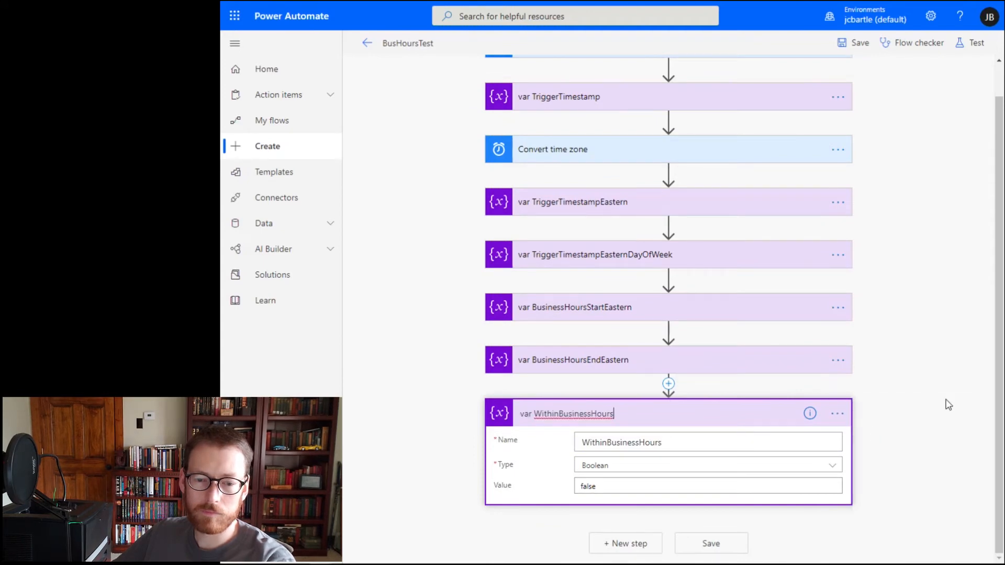
pyautogui.click(859, 356)
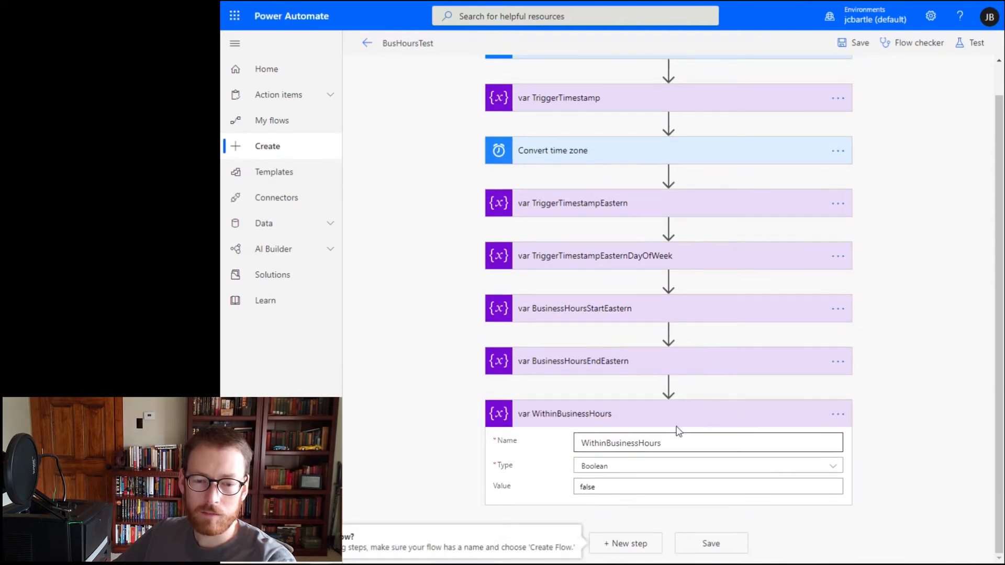
# Clear the initial value of the WithinBusinessHours variable and open the expression editor for it.
pyautogui.click(656, 490)
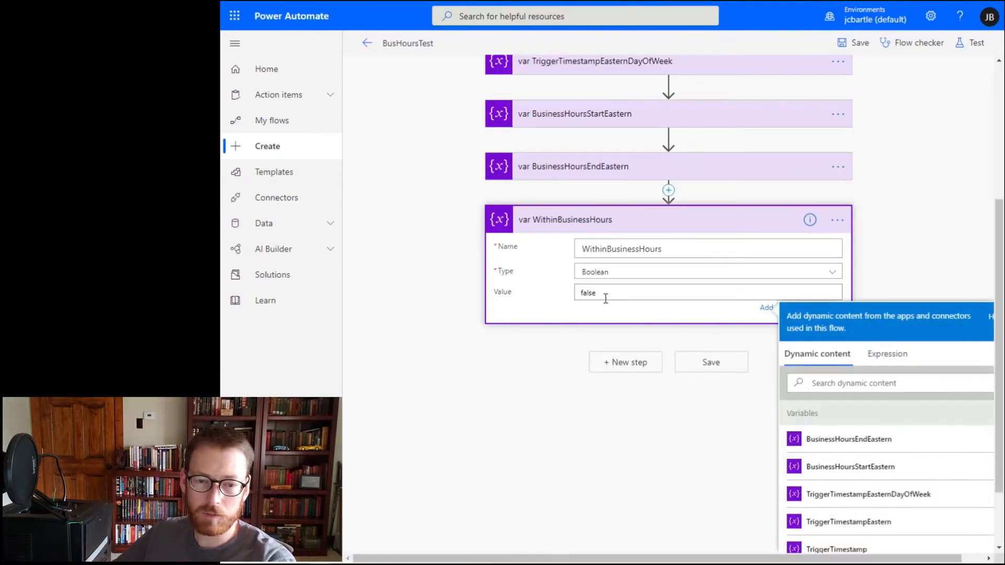
pyautogui.moveTo(606, 298); pyautogui.dragTo(556, 298)
pyautogui.press('BackSpace')
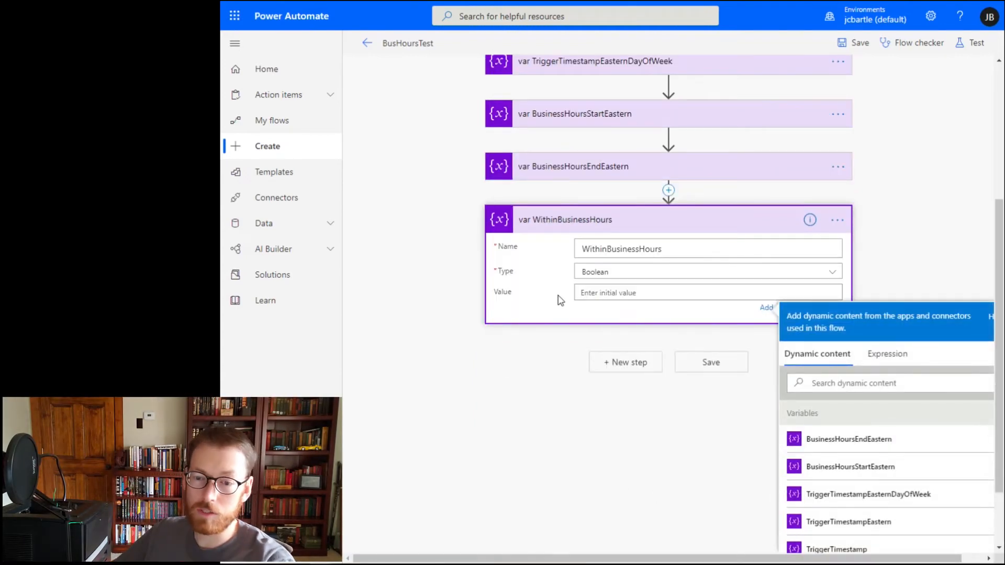
pyautogui.click(887, 356)
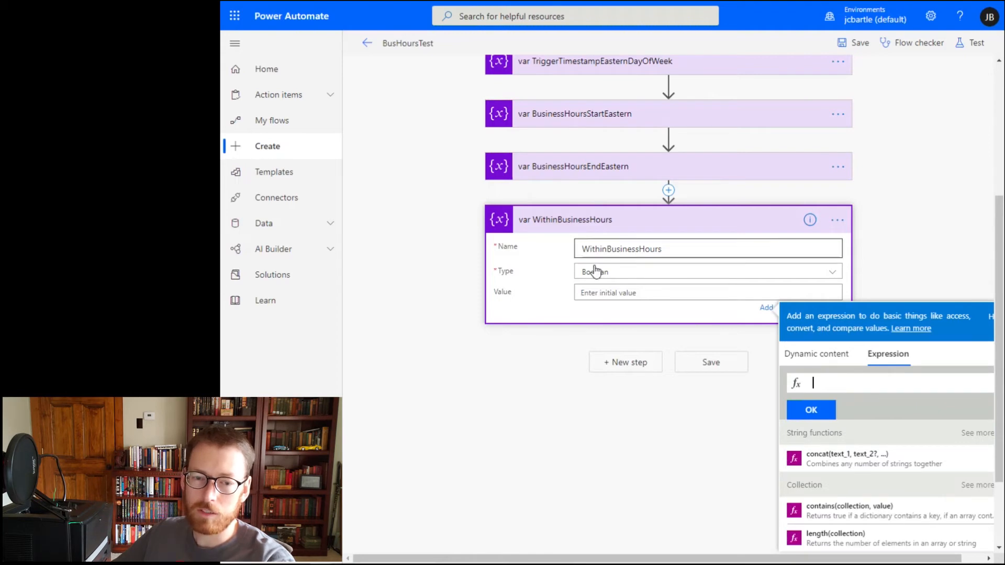
pyautogui.scroll(3, 639, 280)
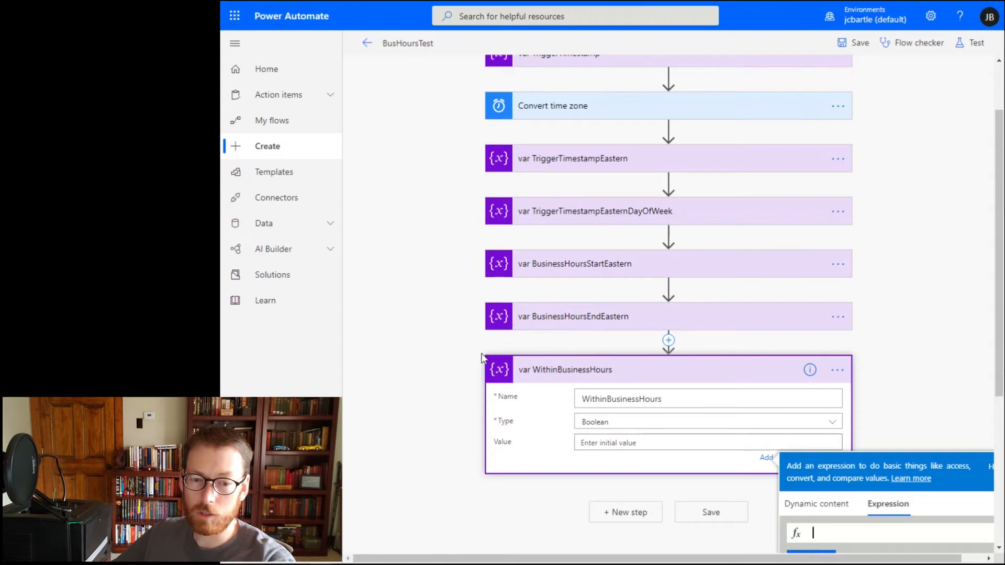
pyautogui.scroll(-4, 714, 220)
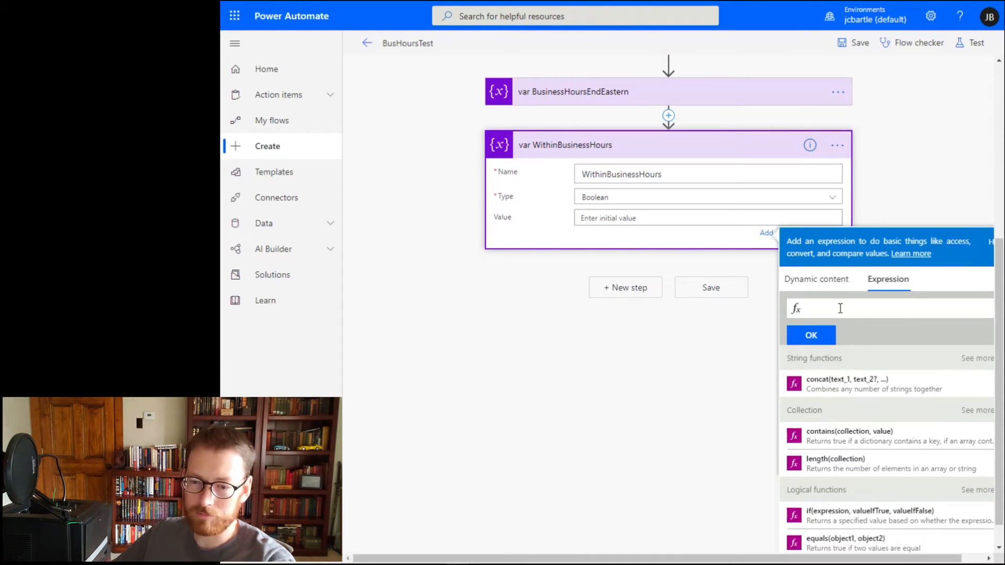
# Switch to Visual Studio Code and examine the day-of-week, greaterOrEquals and less conditions of the prepared and() expression.
pyautogui.moveTo(1004, 157); pyautogui.dragTo(636, 11)
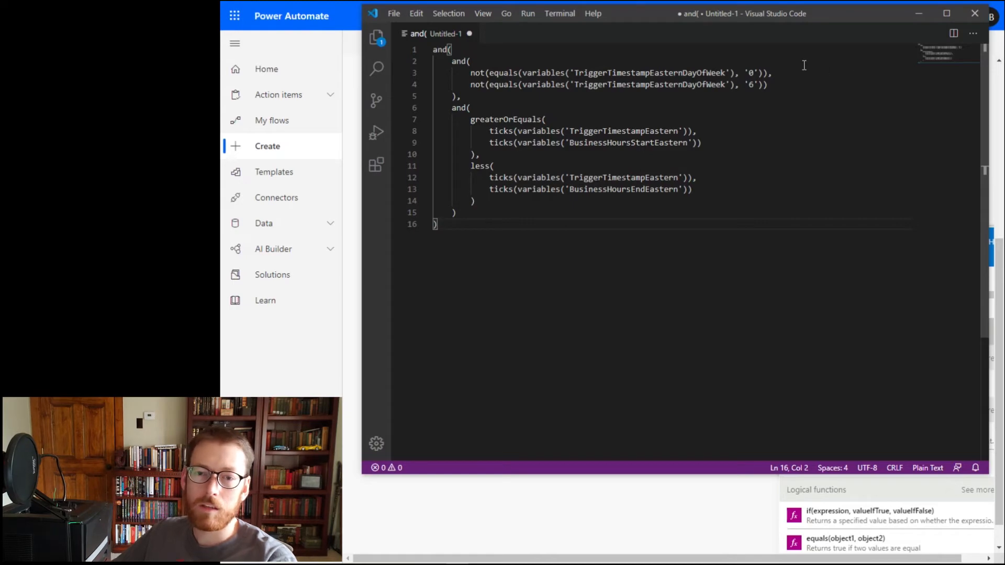
pyautogui.click(781, 73)
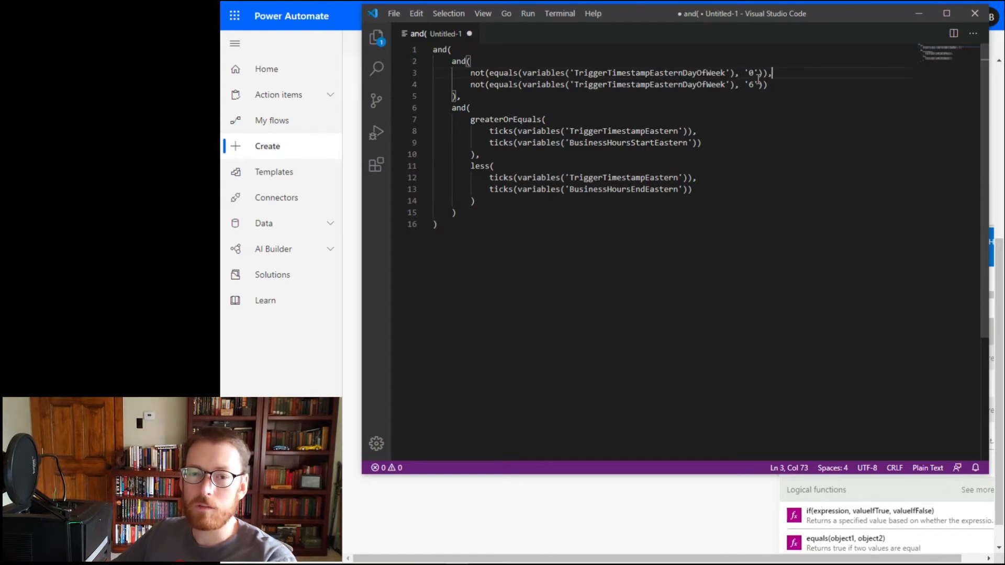
pyautogui.moveTo(744, 72)
pyautogui.mouseDown()
pyautogui.moveTo(755, 71)
pyautogui.moveTo(754, 85)
pyautogui.mouseUp()
pyautogui.click(781, 84)
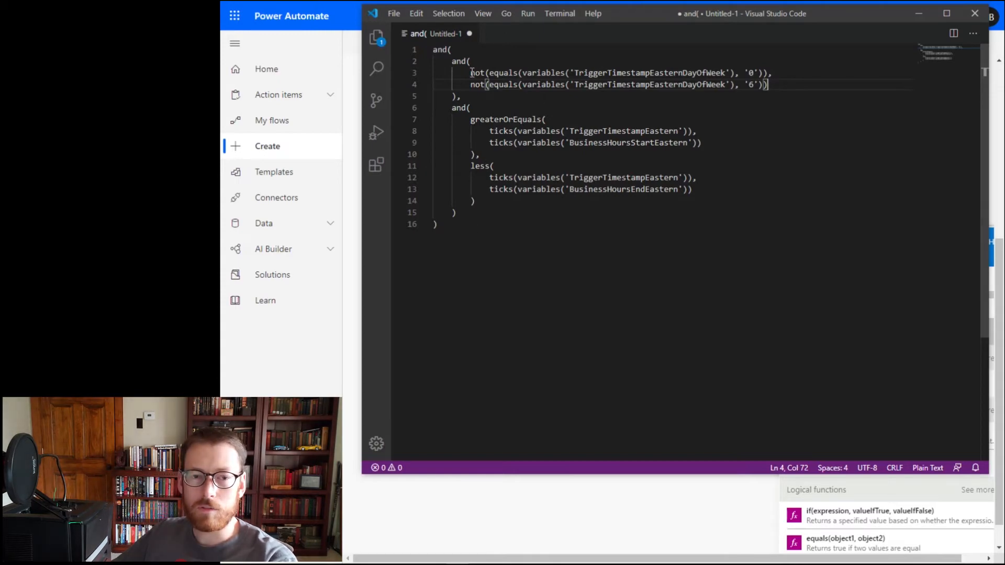
pyautogui.moveTo(575, 72); pyautogui.dragTo(726, 74)
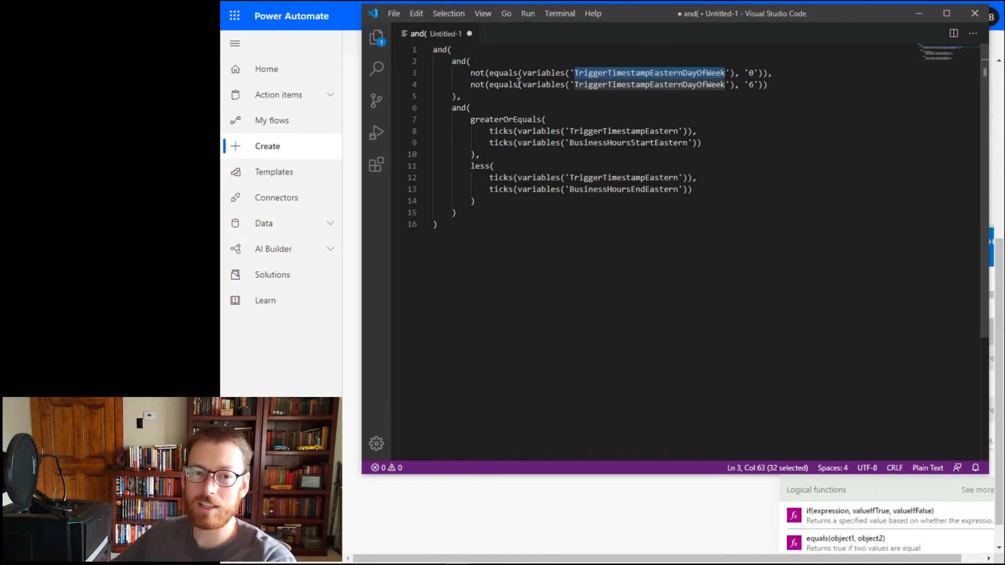
pyautogui.click(759, 82)
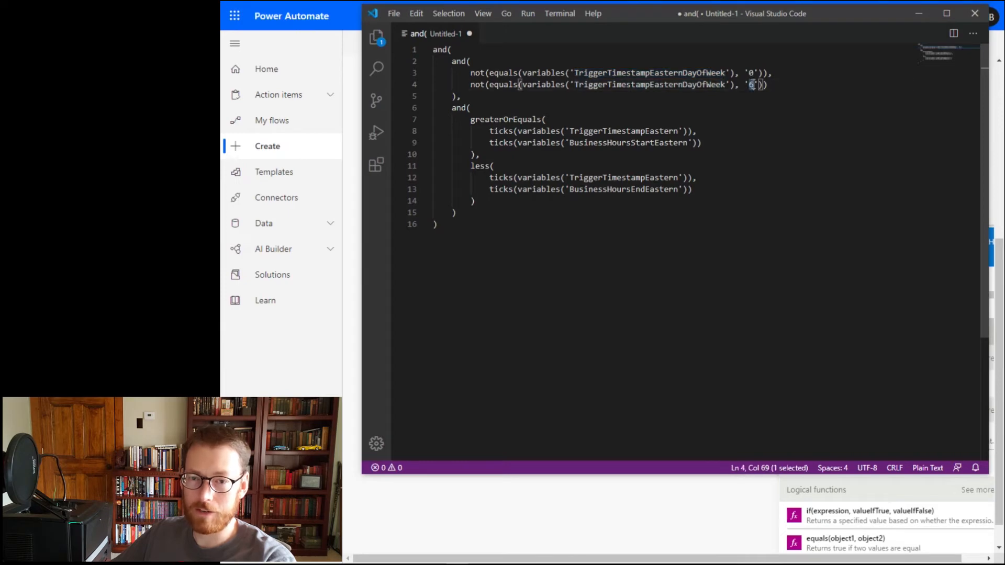
pyautogui.click(484, 84)
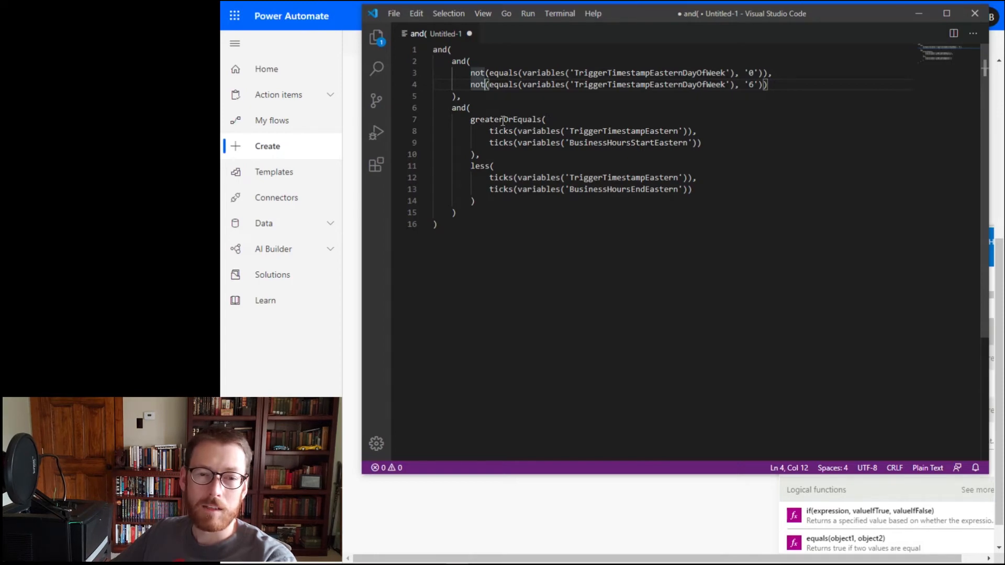
pyautogui.moveTo(575, 131); pyautogui.dragTo(679, 130)
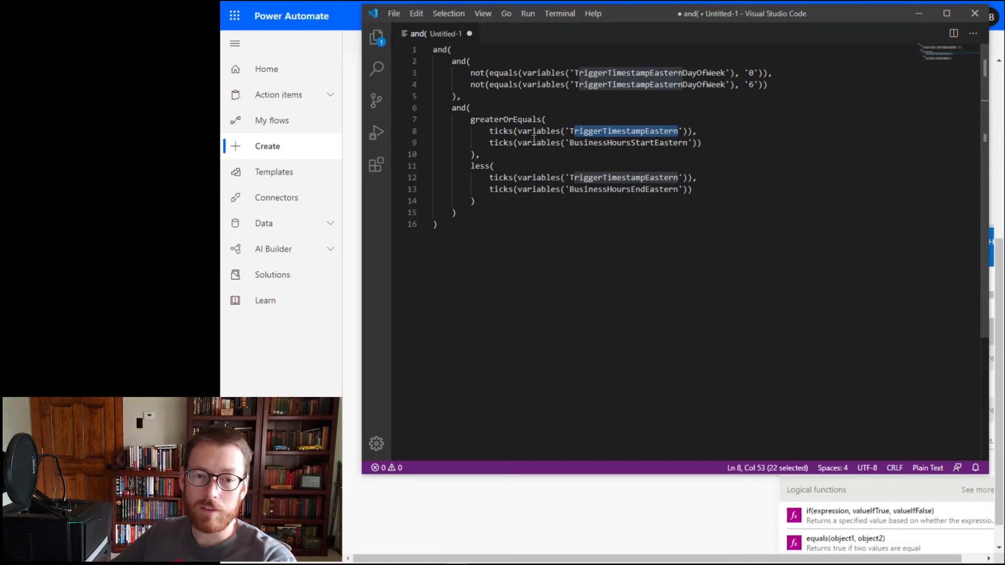
pyautogui.moveTo(570, 143); pyautogui.dragTo(688, 141)
pyautogui.click(508, 131)
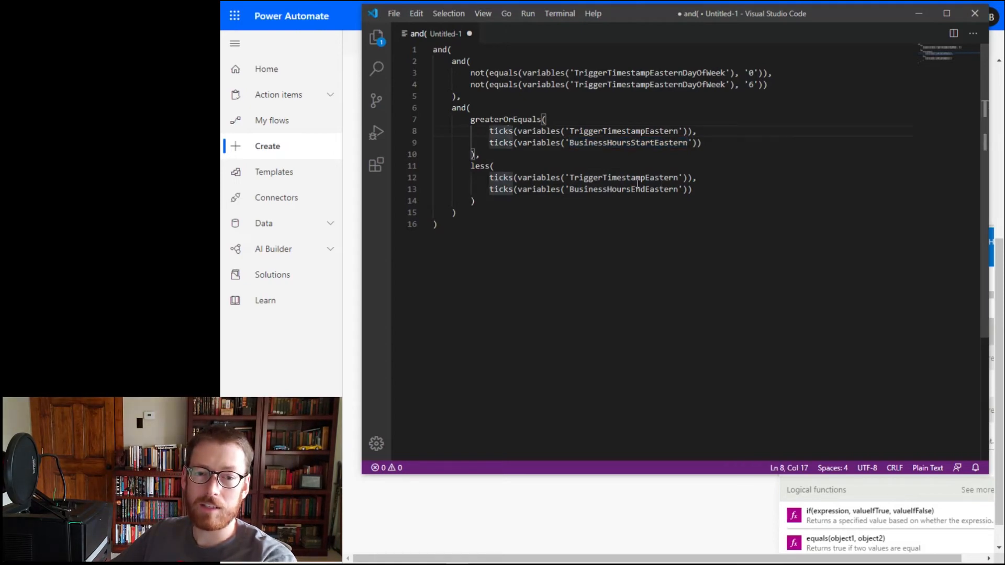
pyautogui.moveTo(571, 186); pyautogui.dragTo(680, 189)
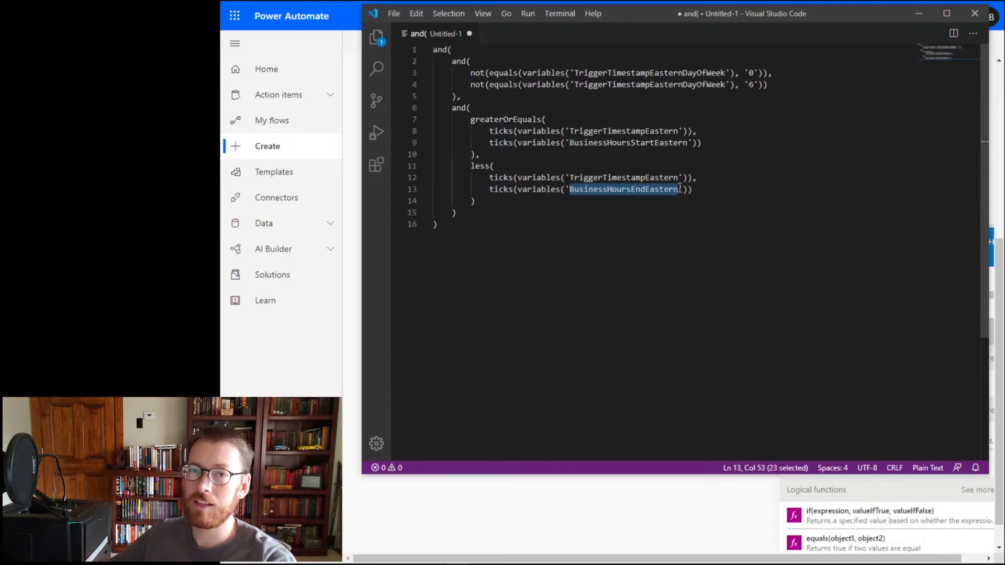
# Copy the whole and() expression into Power Automate as the initial value of WithinBusinessHours, and save the flow.
pyautogui.moveTo(516, 237); pyautogui.dragTo(414, 44)
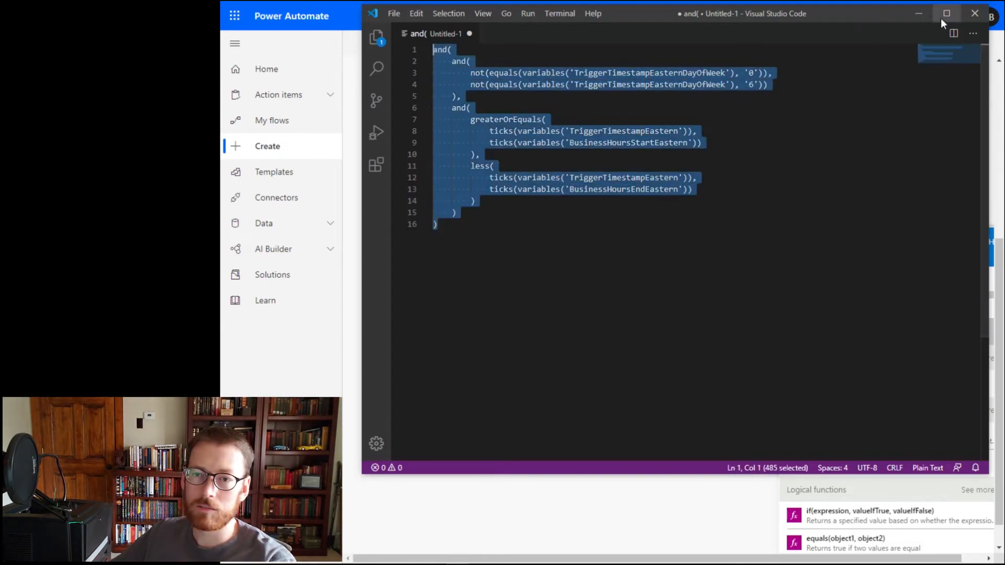
pyautogui.click(919, 13)
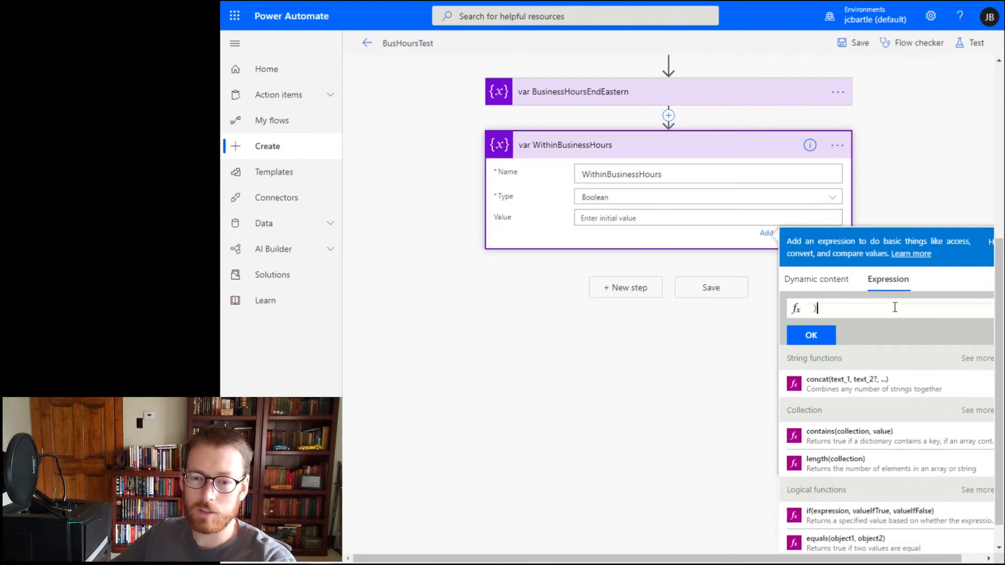
pyautogui.click(813, 336)
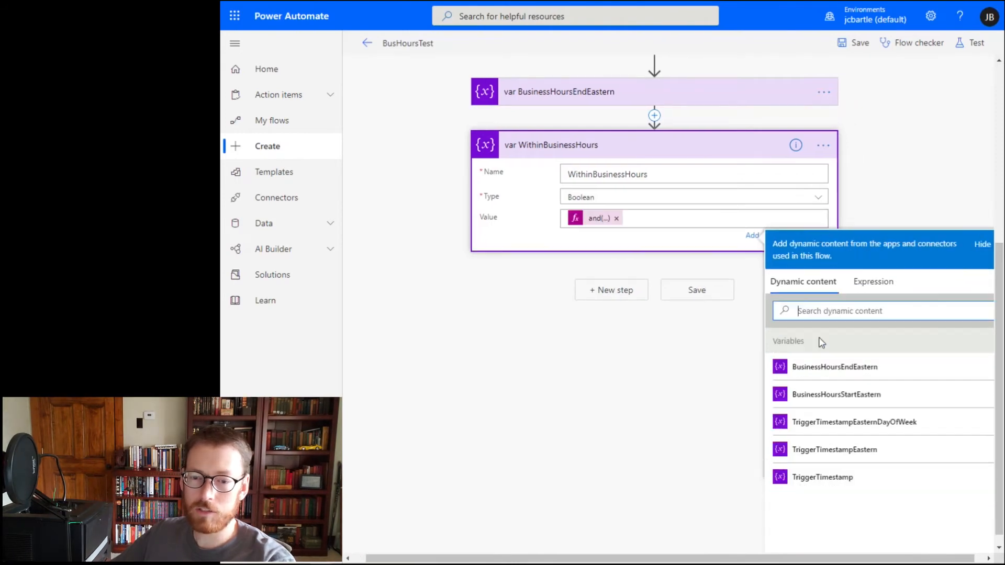
pyautogui.click(722, 321)
pyautogui.click(711, 544)
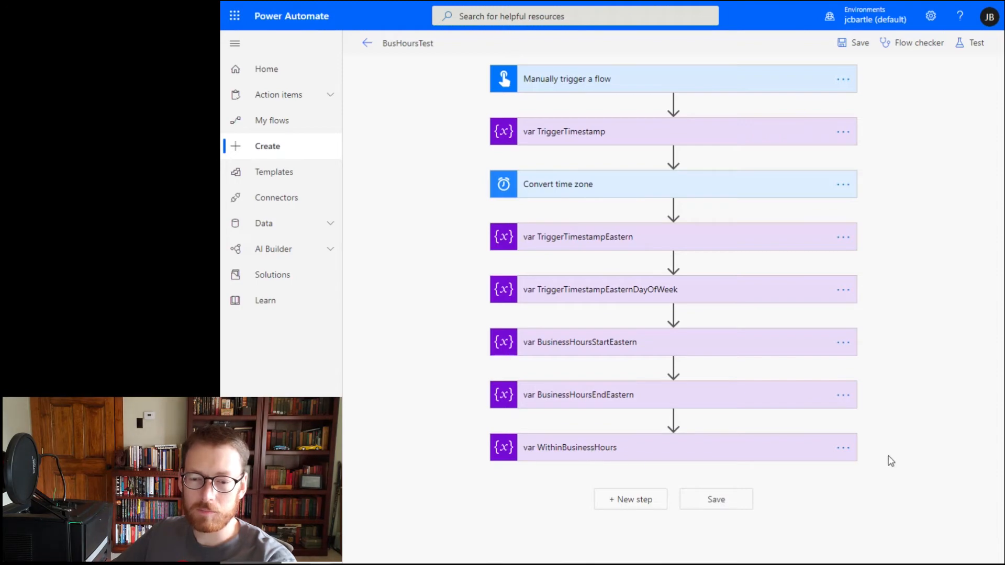
# Add a Compose data operation after var WithinBusinessHours and rename it Holidays.
pyautogui.click(650, 505)
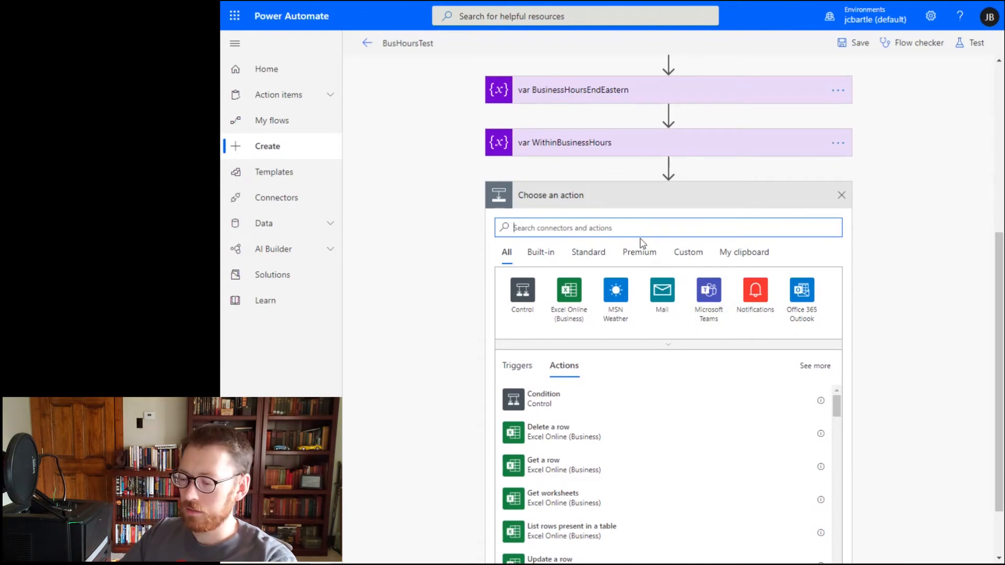
pyautogui.write('compose')
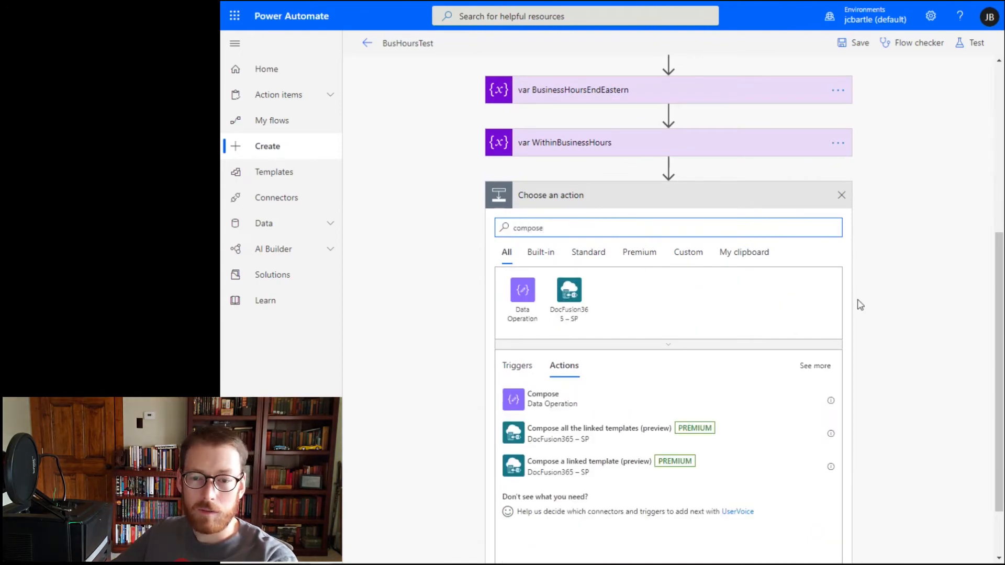
pyautogui.click(554, 406)
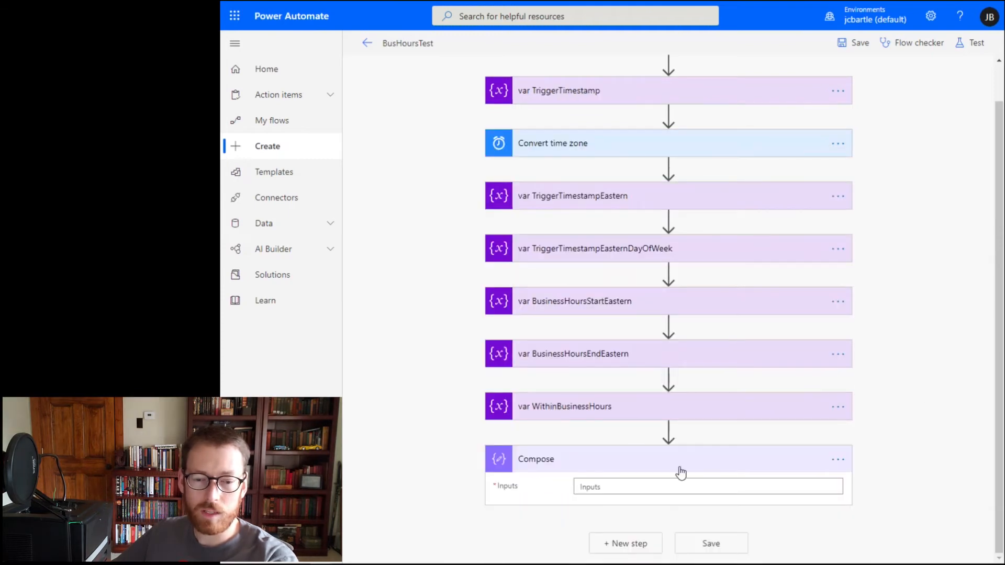
pyautogui.click(838, 459)
pyautogui.click(838, 459)
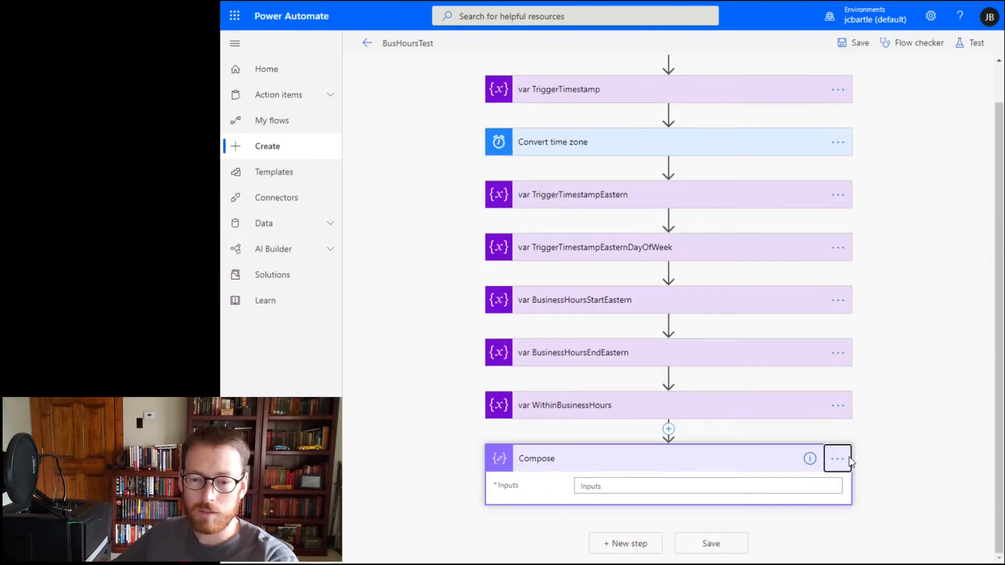
pyautogui.click(840, 459)
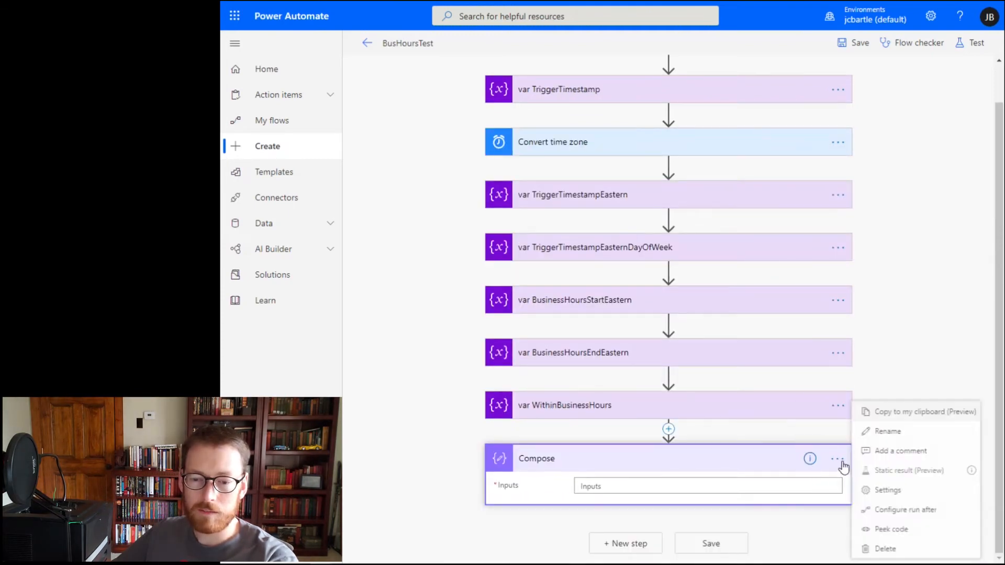
pyautogui.click(898, 432)
pyautogui.write('Holidays')
pyautogui.click(895, 496)
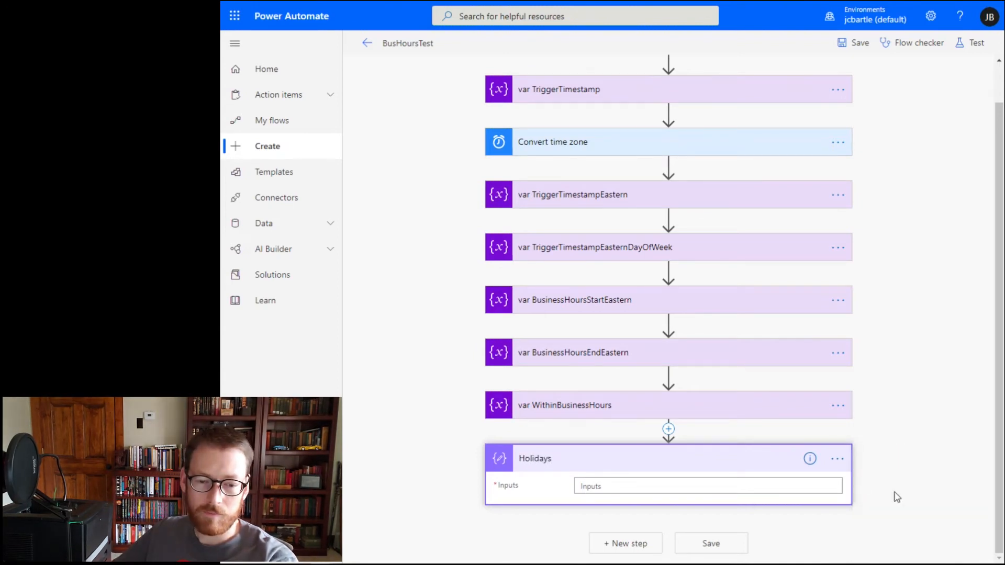
# Set the Inputs of the Holidays action to the array ["2020-12-24", "2020-12-25"].
pyautogui.click(743, 487)
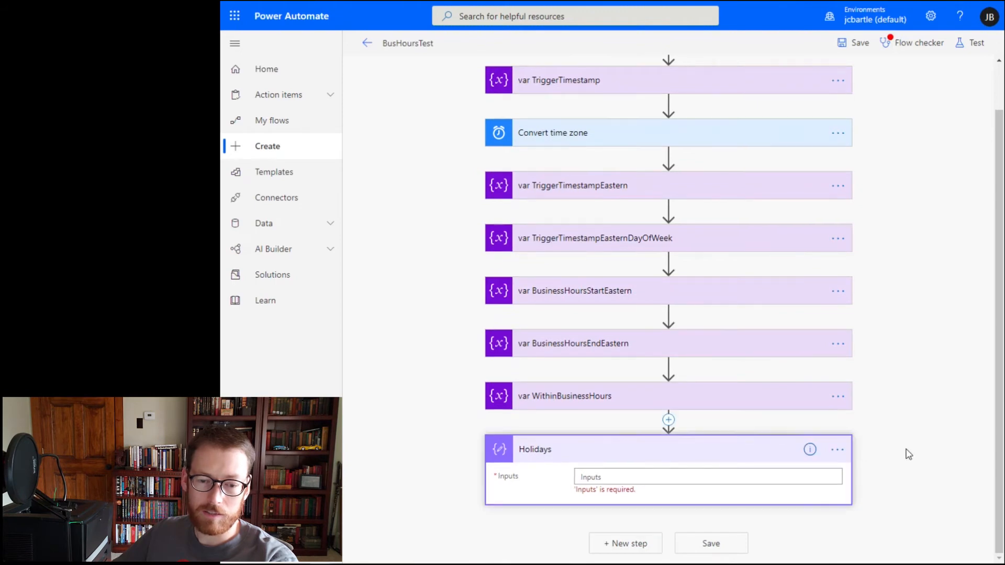
pyautogui.click(822, 477)
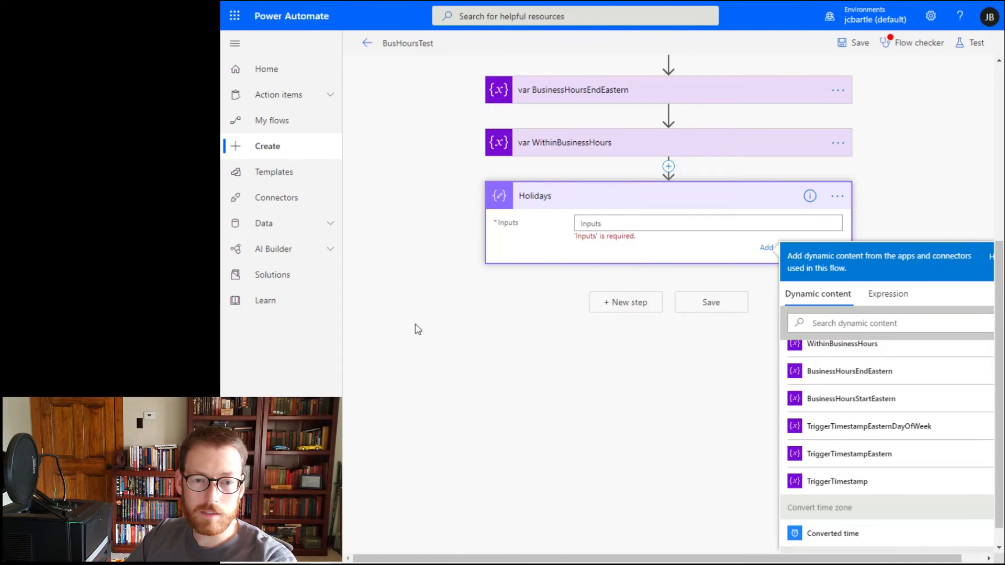
pyautogui.write('["2020')
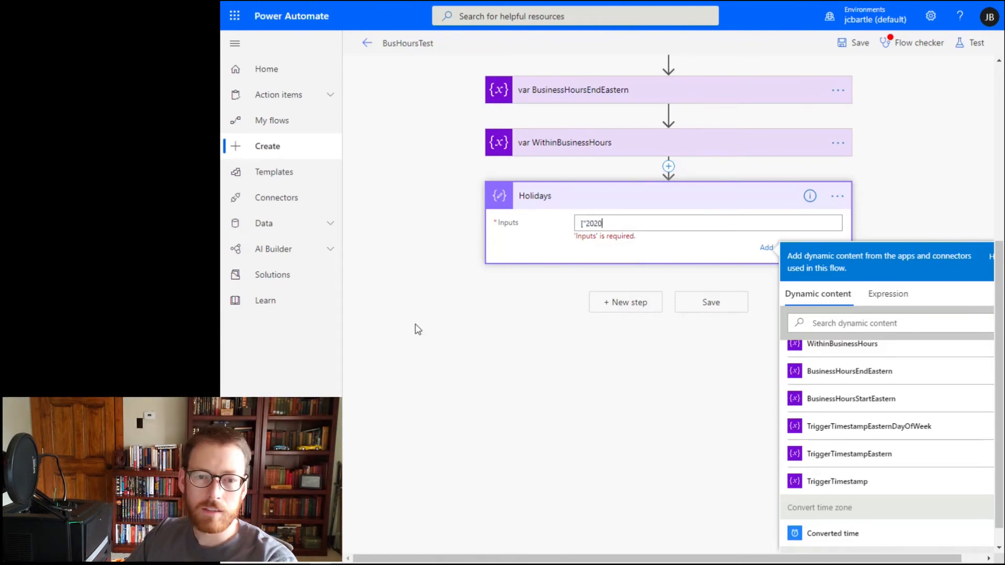
pyautogui.write('-12-24", "2020-12')
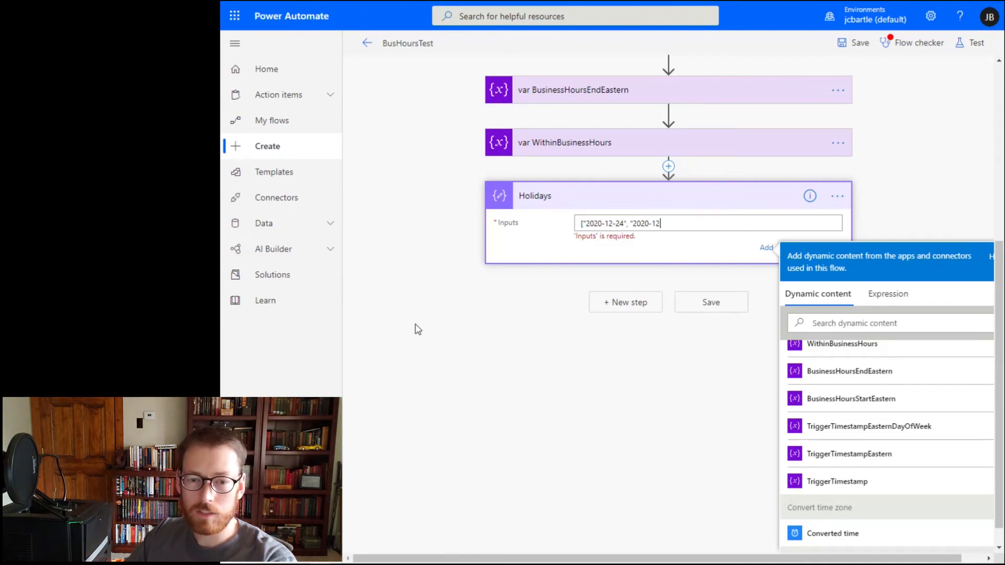
pyautogui.write('-2')
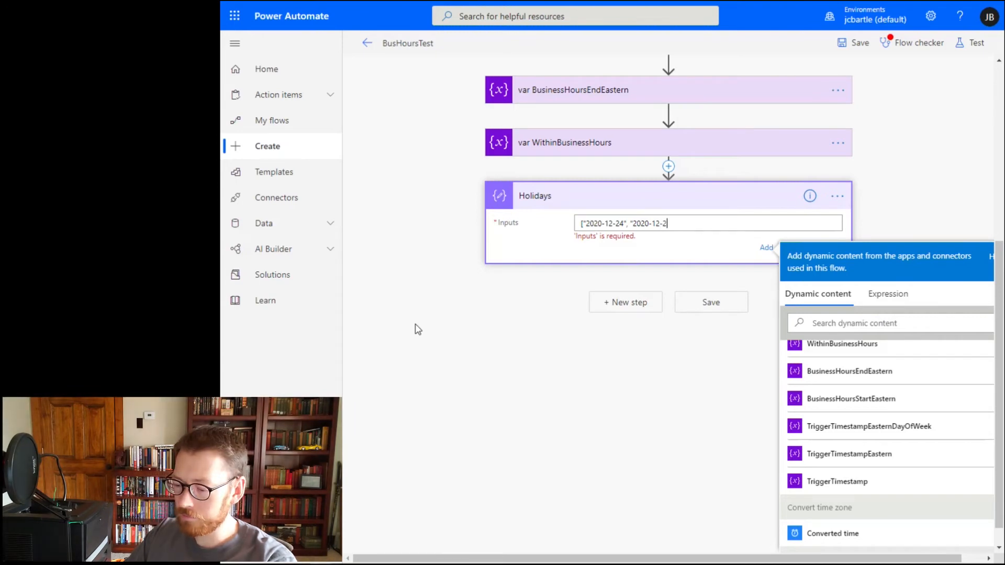
pyautogui.write('5"]')
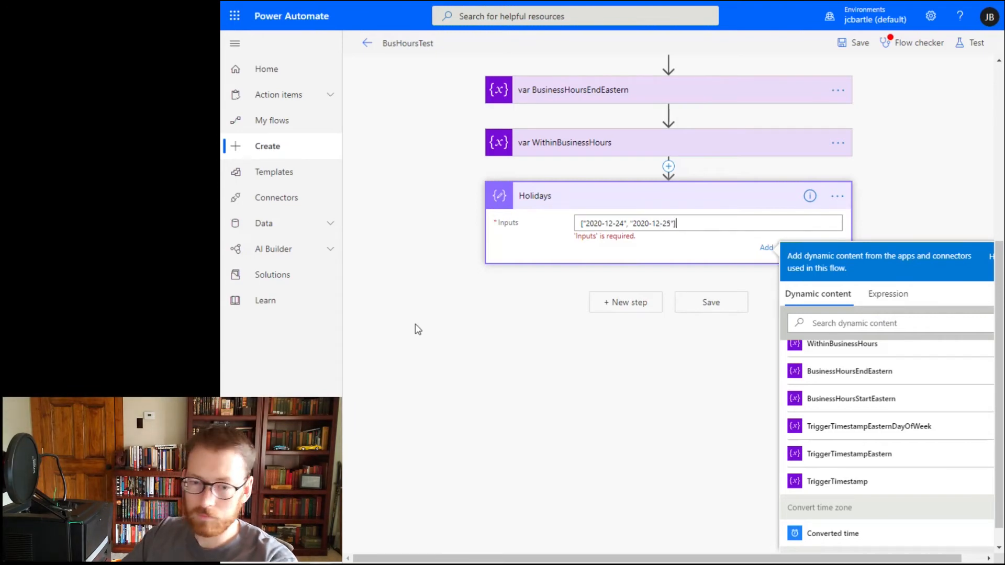
pyautogui.click(429, 319)
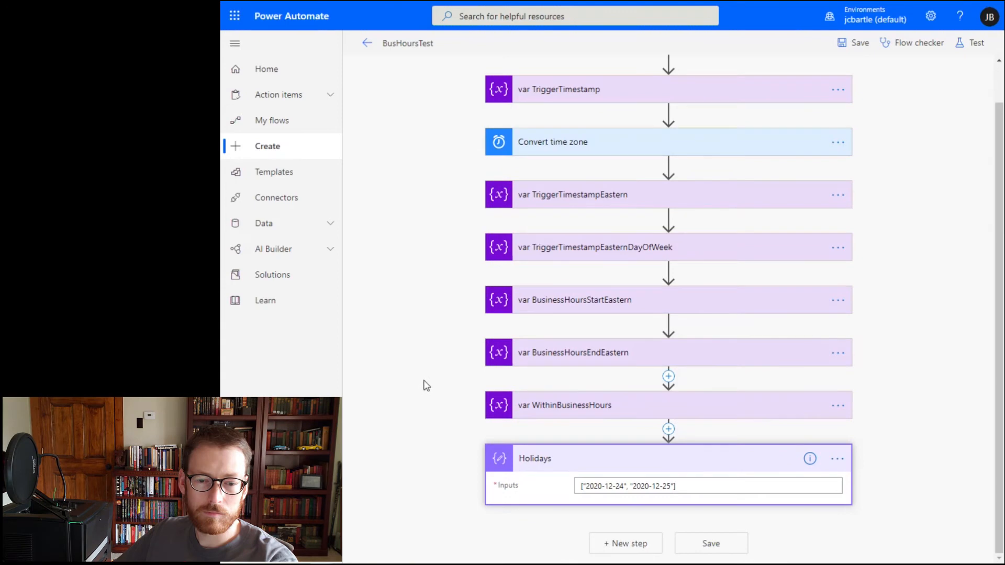
# Add an Initialize variable action after Holidays, name its variable OnHoliday, and set its initial value to false.
pyautogui.click(626, 545)
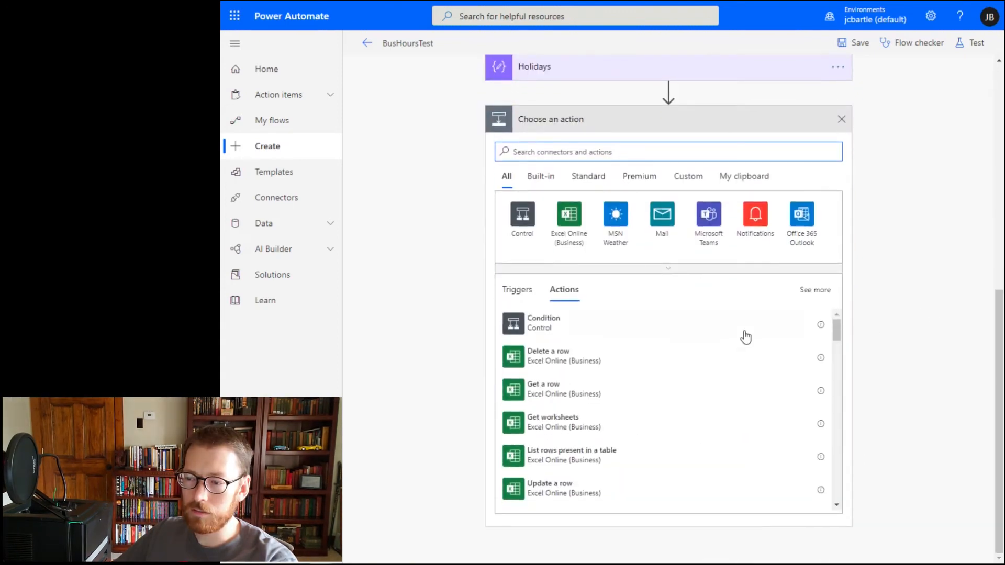
pyautogui.write('init')
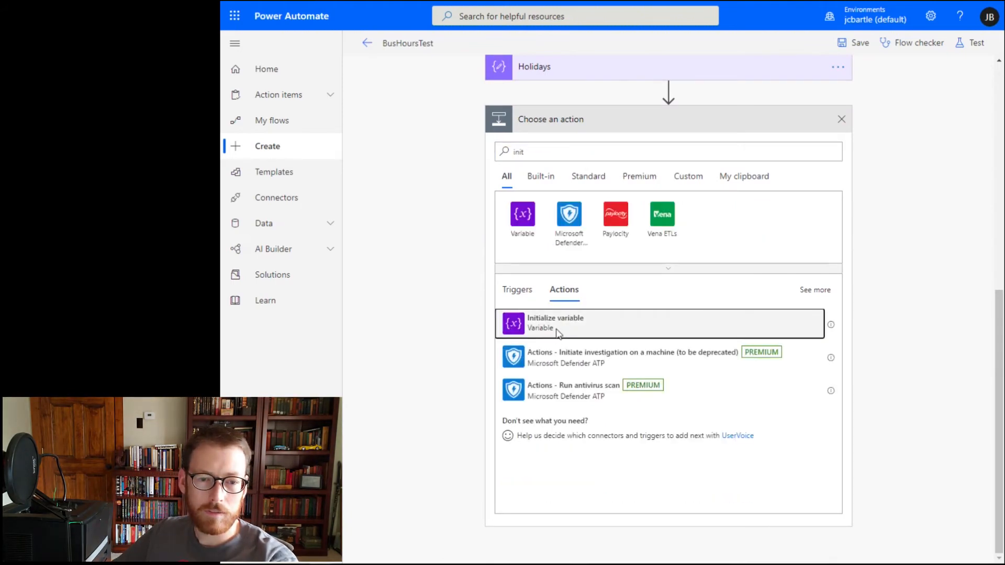
pyautogui.click(557, 333)
pyautogui.click(628, 445)
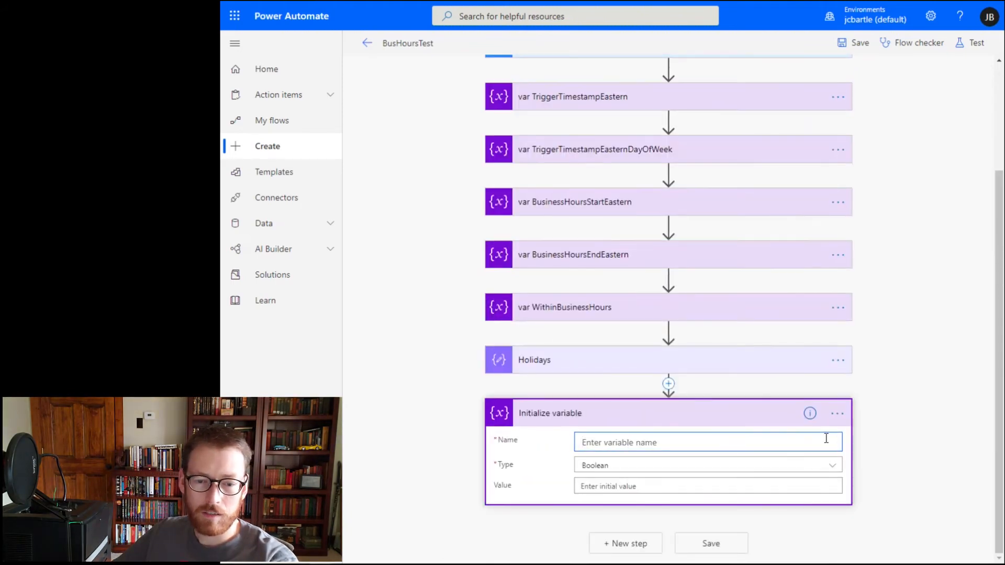
pyautogui.write('OnHoliday')
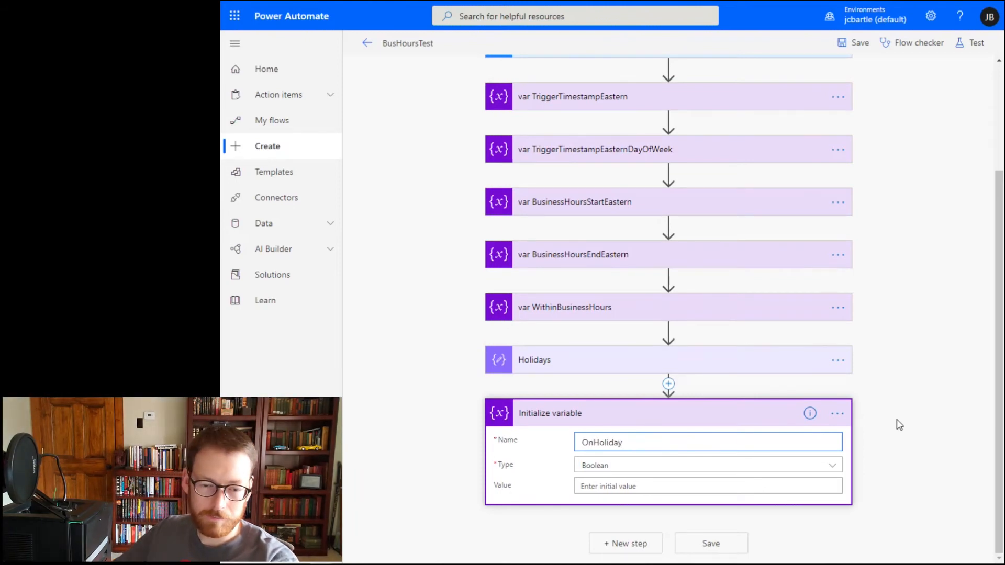
pyautogui.click(658, 486)
pyautogui.write('false')
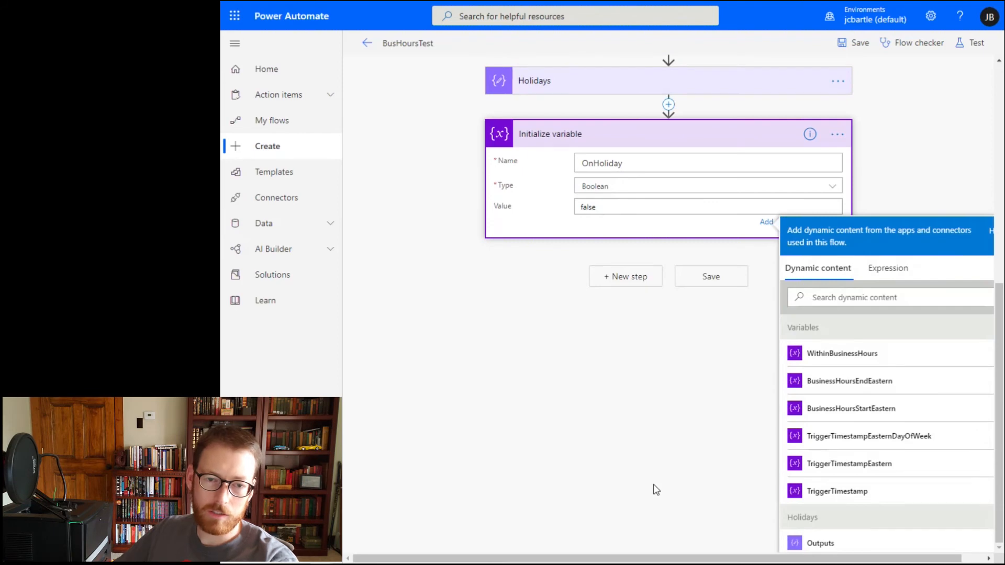
pyautogui.click(437, 145)
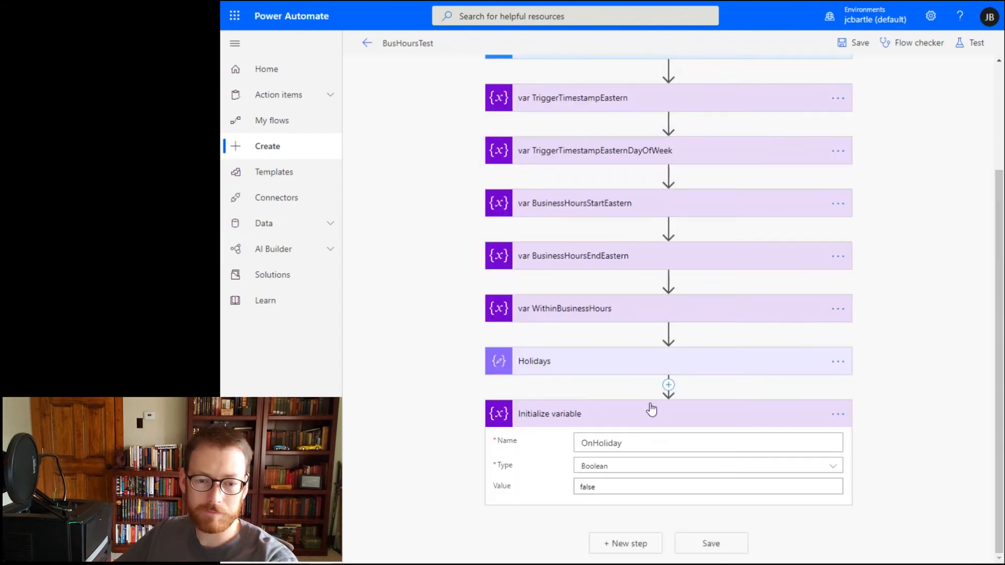
# Rename the new Initialize variable action as var OnHoliday.
pyautogui.click(836, 418)
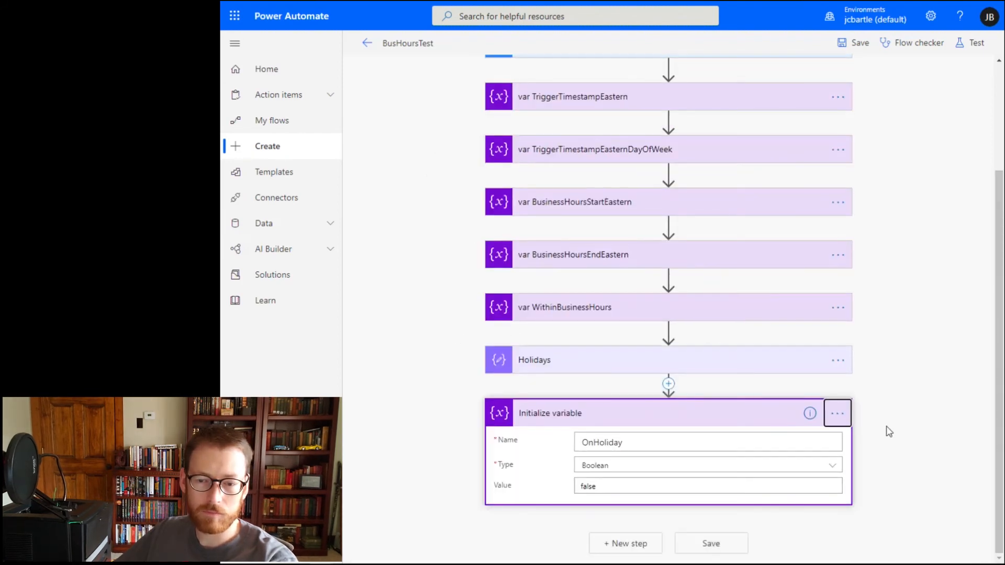
pyautogui.click(848, 421)
pyautogui.click(880, 426)
pyautogui.write('var Ho')
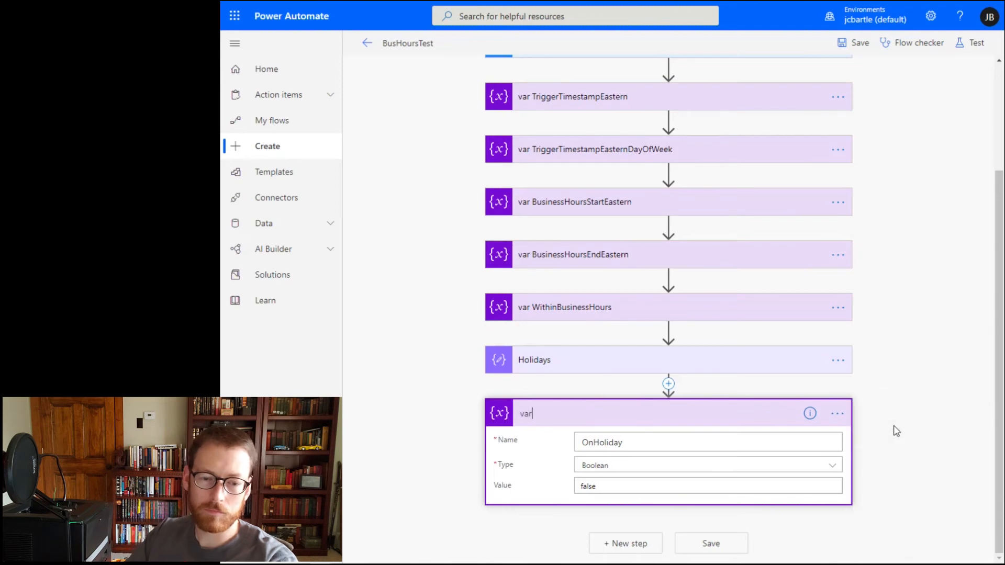
pyautogui.press('BackSpace')
pyautogui.press('BackSpace')
pyautogui.press('BackSpace')
pyautogui.press('BackSpace')
pyautogui.press('BackSpace')
pyautogui.write('day')
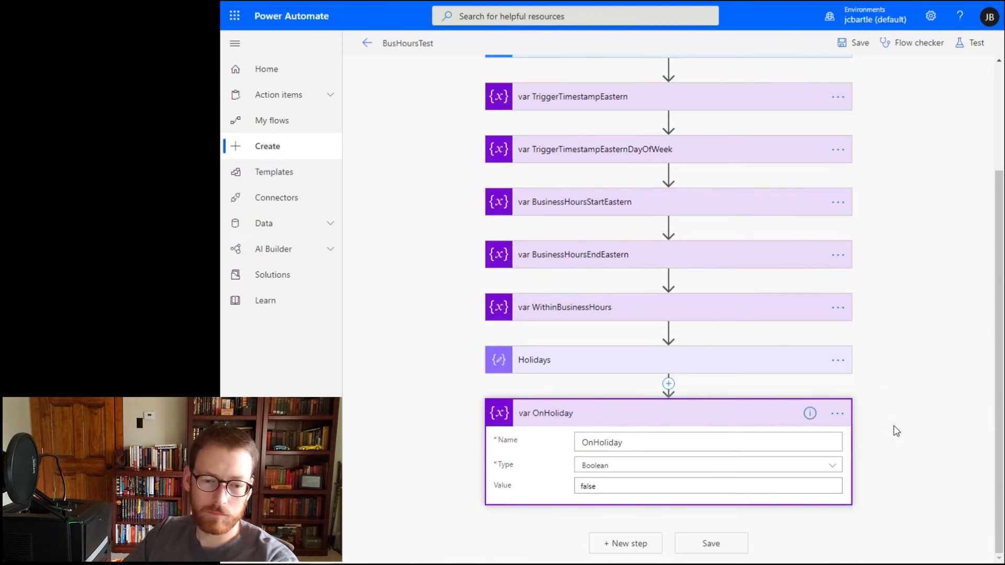
# Add an Apply to each control after var OnHoliday that loops over the Outputs of the Holidays action.
pyautogui.click(895, 432)
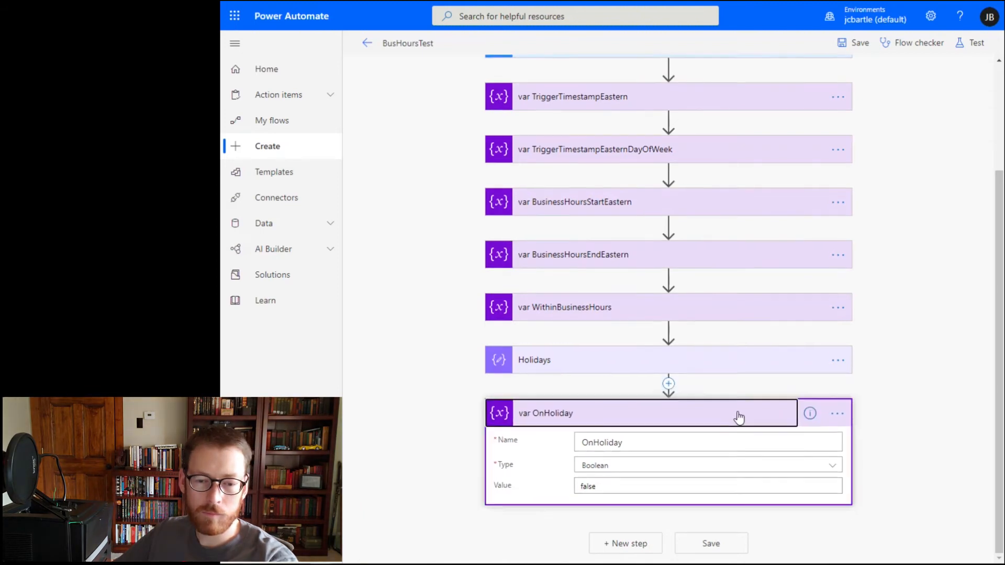
pyautogui.click(740, 415)
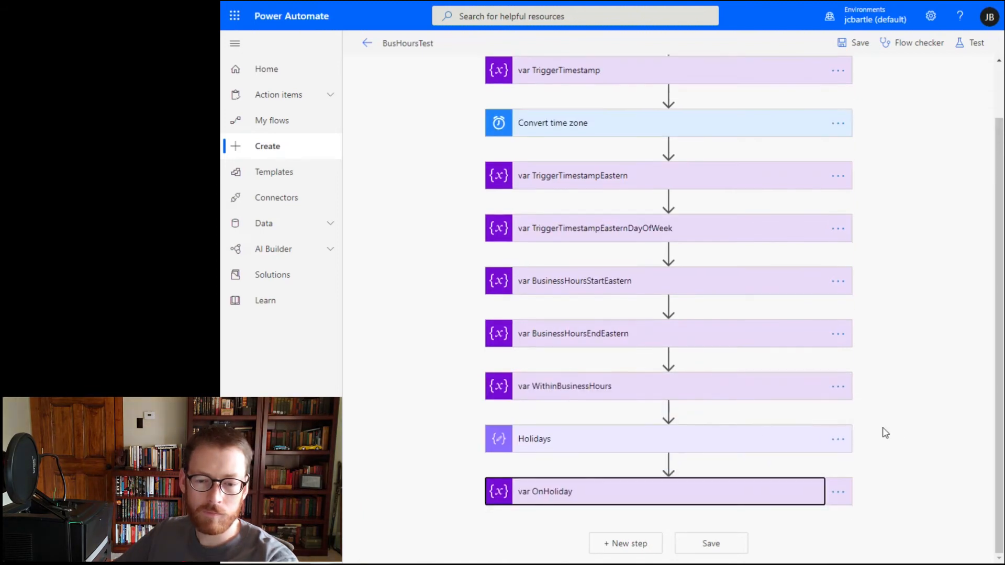
pyautogui.click(658, 544)
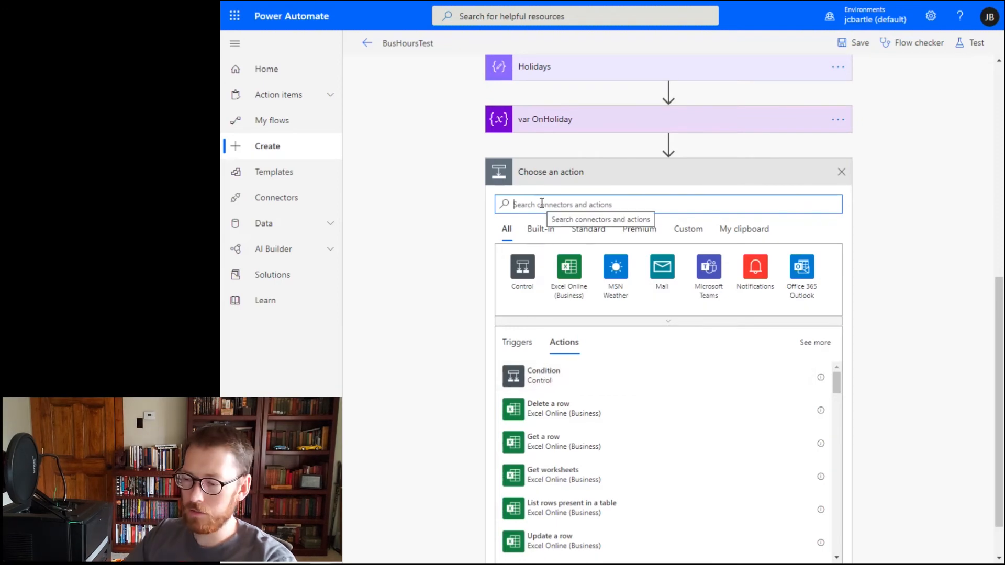
pyautogui.write('apply')
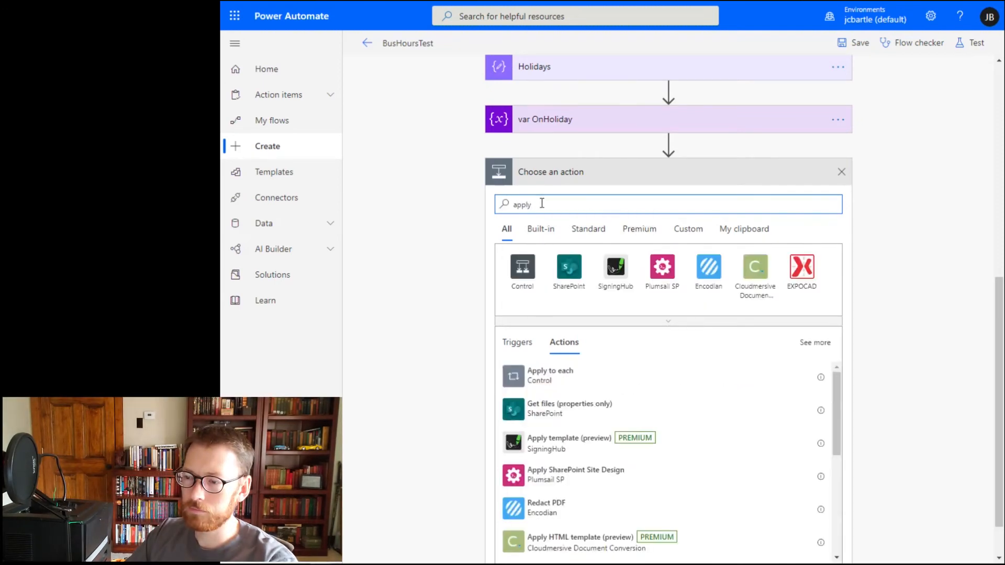
pyautogui.click(545, 374)
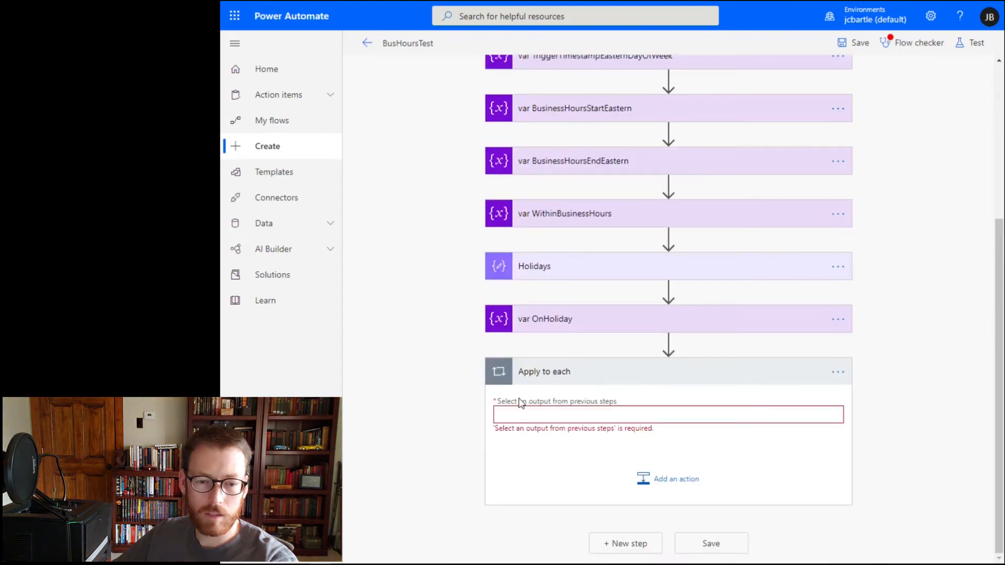
pyautogui.click(560, 415)
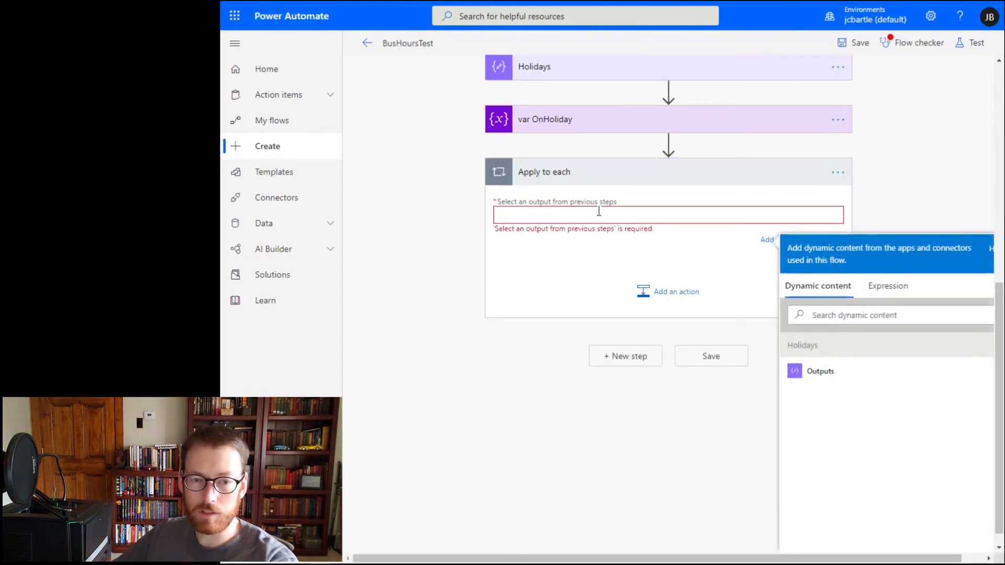
pyautogui.click(824, 375)
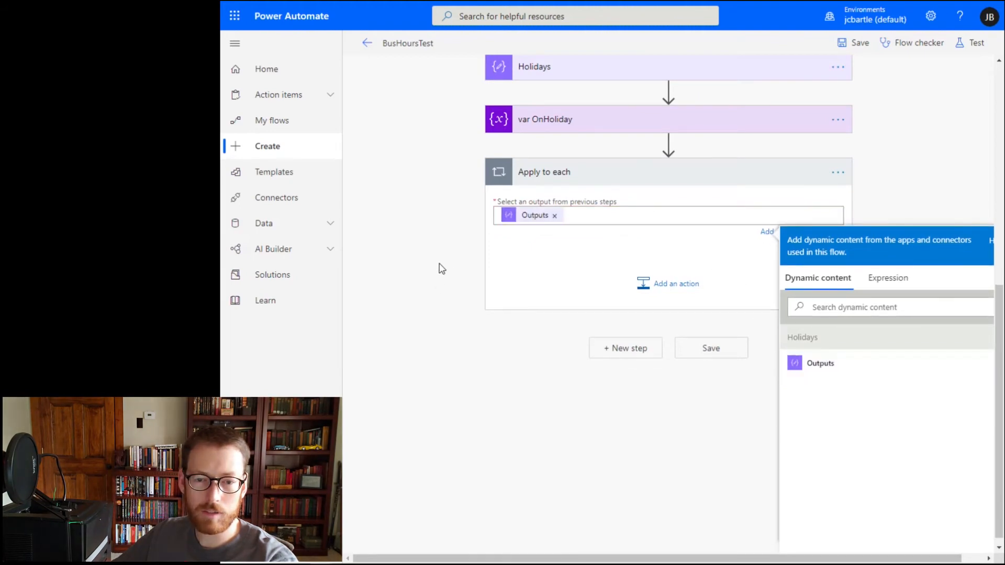
pyautogui.click(433, 300)
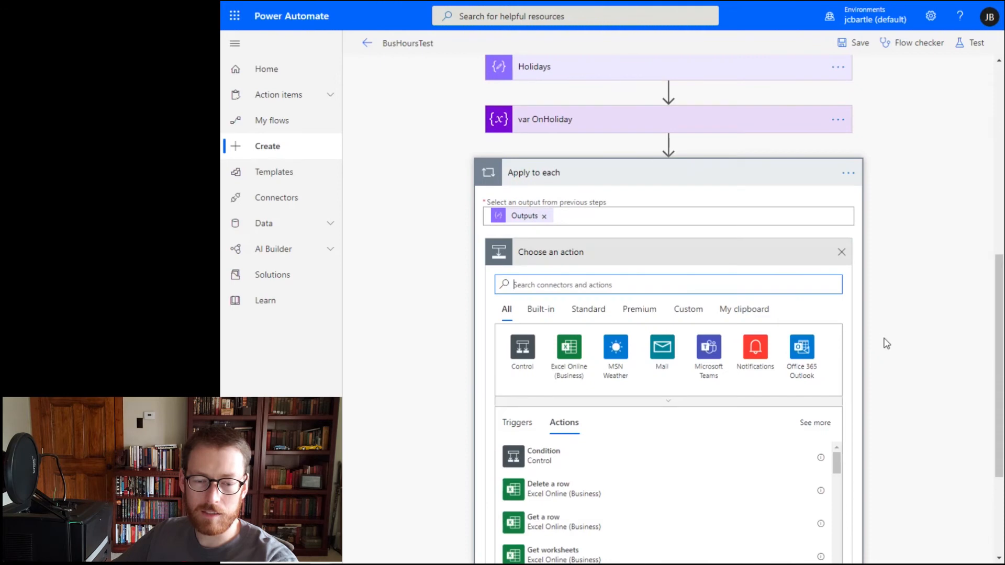
# Add a Condition inside Apply to each with the expression substring(variables('TriggerTimestampEastern'), 0, 10) as its first value.
pyautogui.click(574, 453)
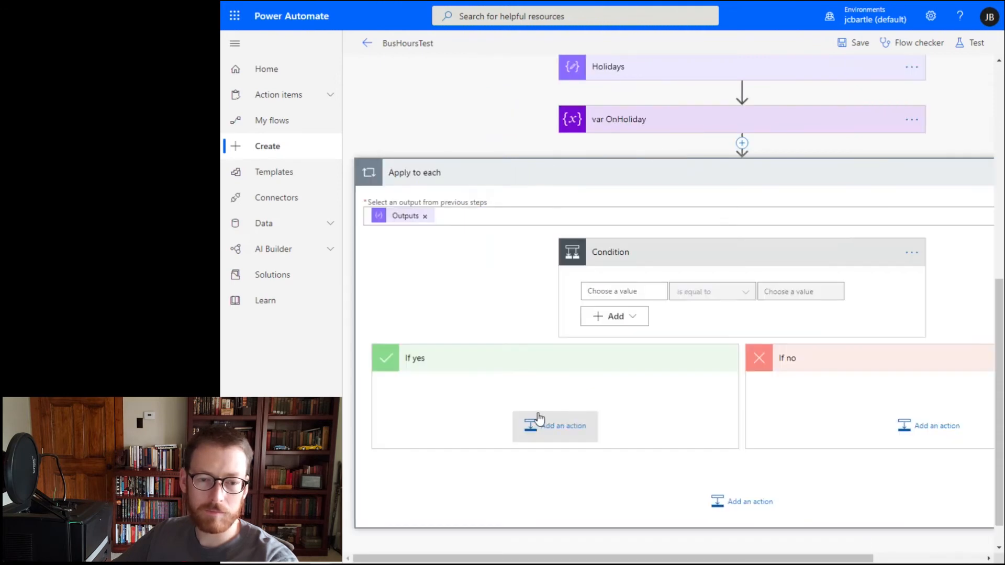
pyautogui.click(628, 292)
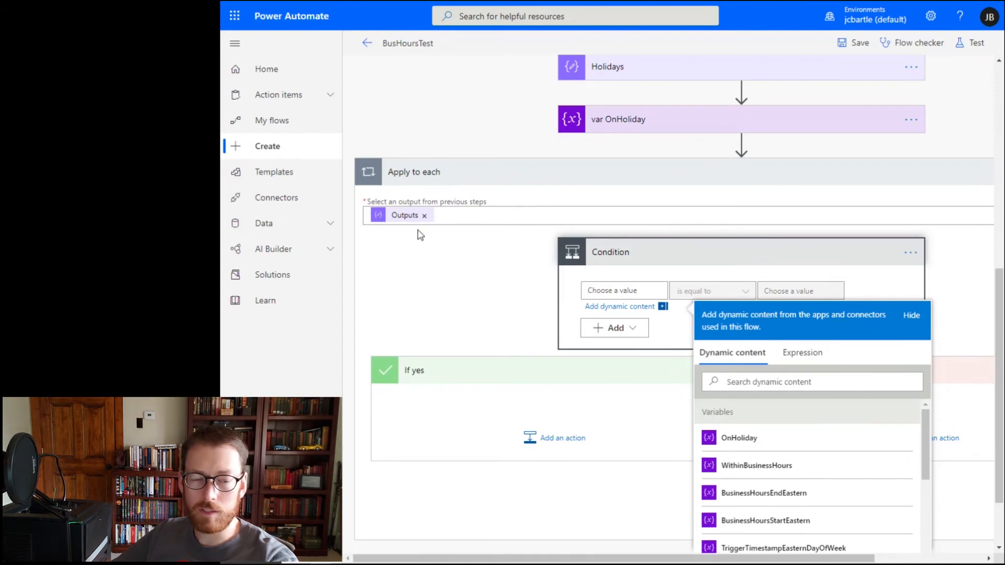
pyautogui.moveTo(410, 221)
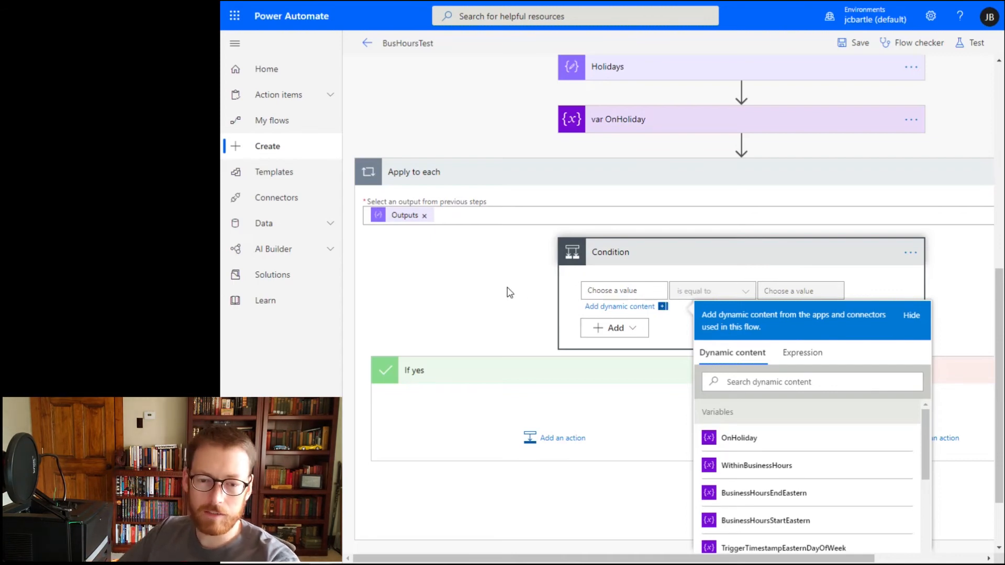
pyautogui.click(803, 353)
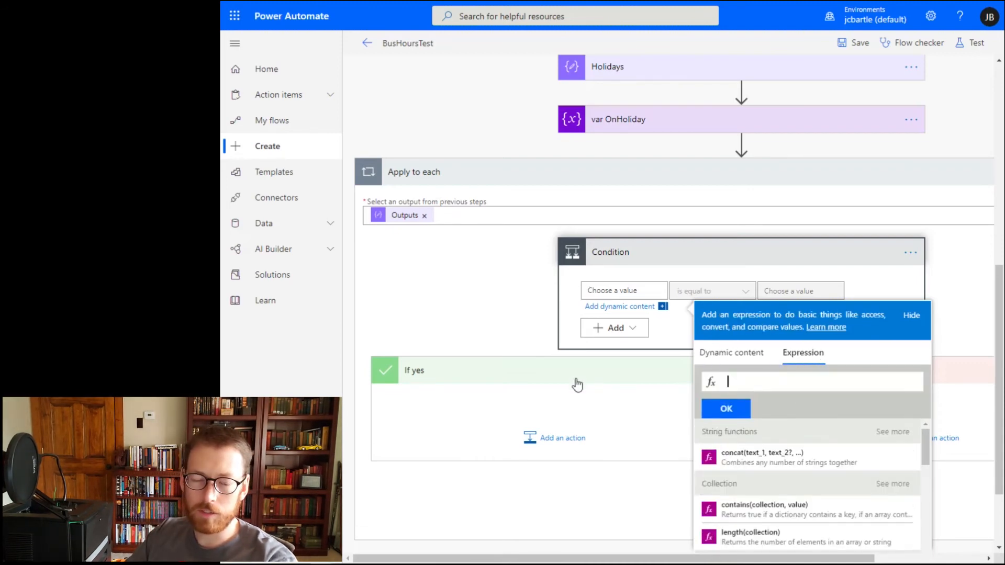
pyautogui.write('sub')
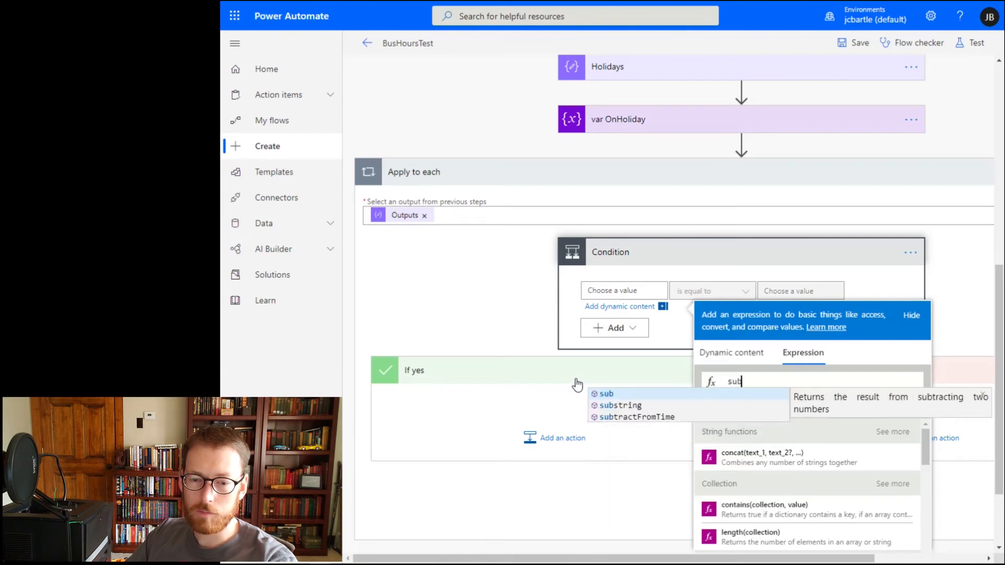
pyautogui.write('string(variables(')
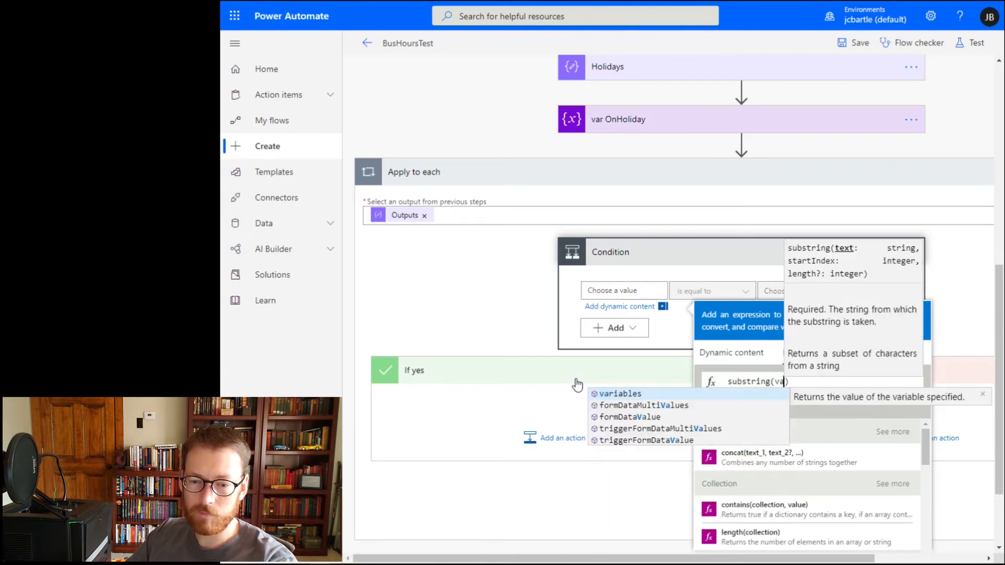
pyautogui.write("'")
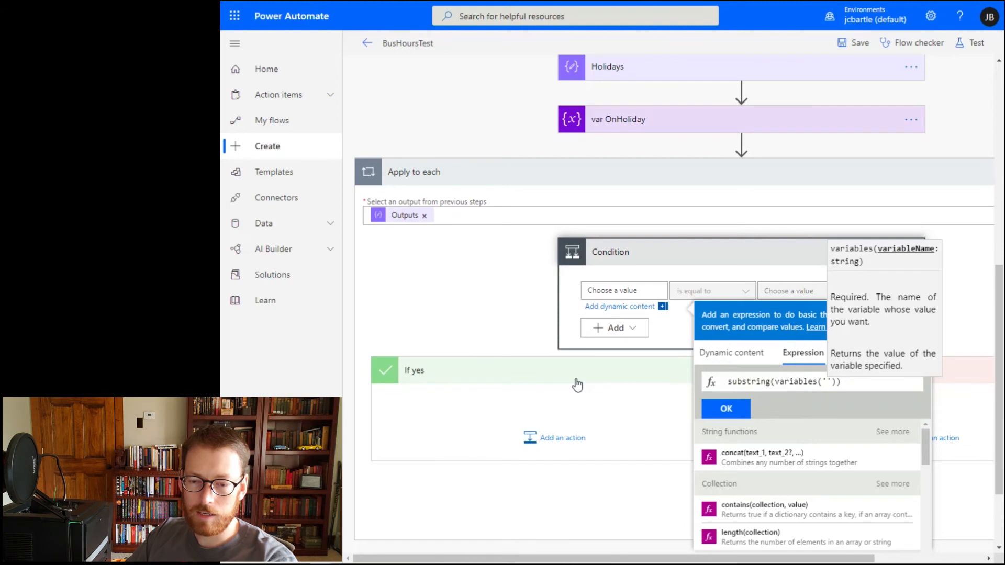
pyautogui.write('T')
pyautogui.write('gerTime')
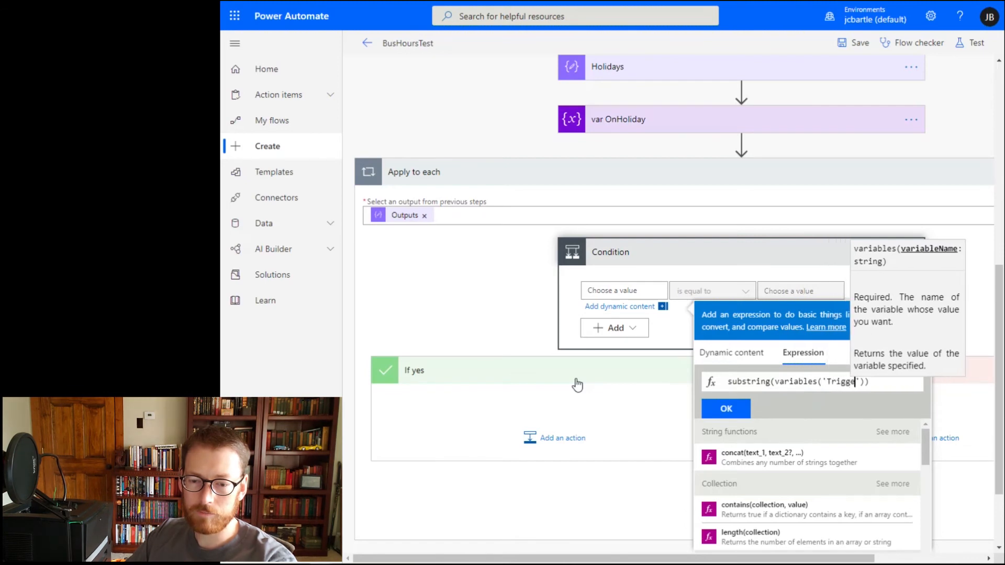
pyautogui.write('stampEastern')
pyautogui.press('Right')
pyautogui.press('Right')
pyautogui.write(', 0, 10')
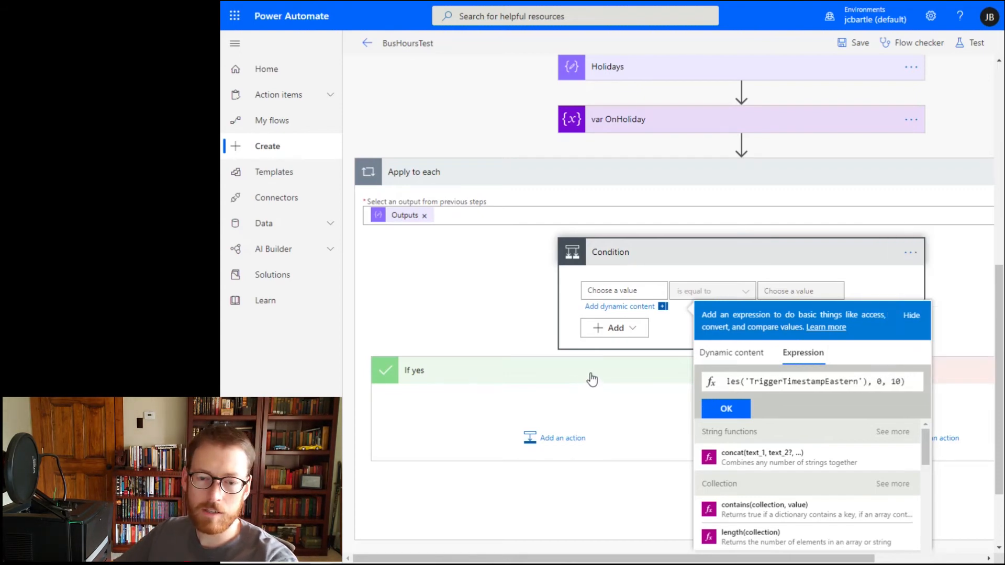
pyautogui.click(723, 409)
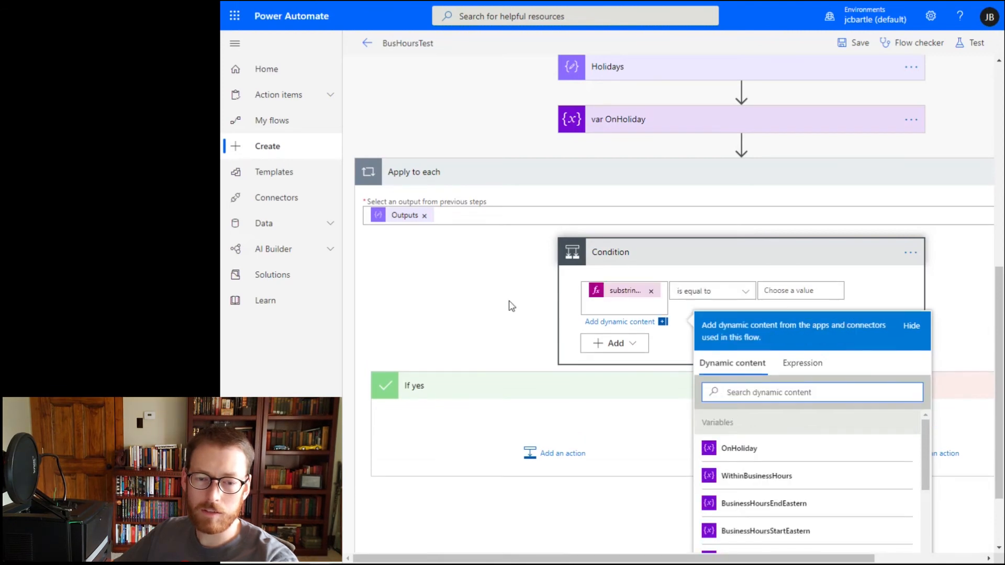
pyautogui.click(512, 306)
# Set the Condition's comparison value to the loop's Current item and expand the Holidays action to check its date array.
pyautogui.click(796, 291)
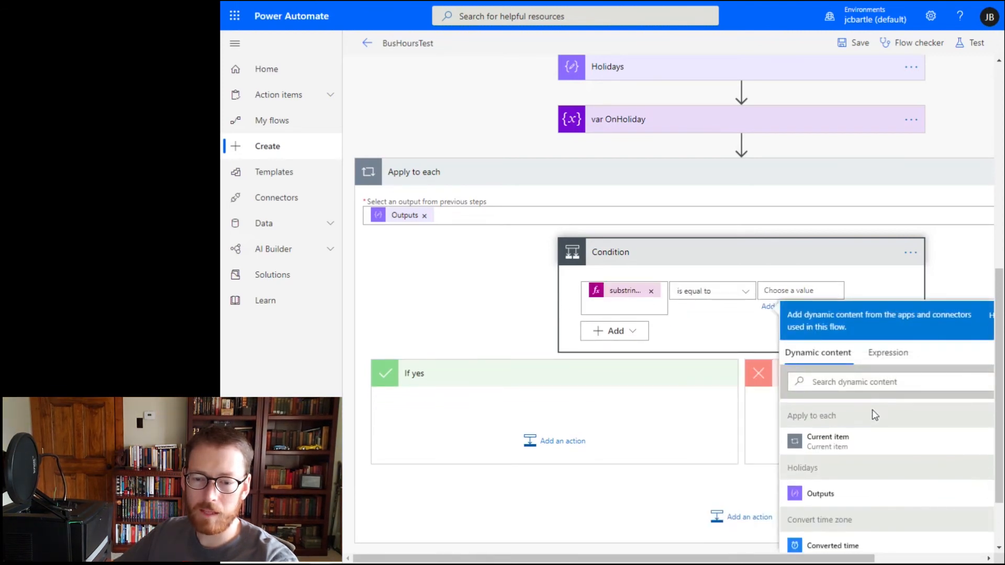
pyautogui.click(830, 443)
pyautogui.click(504, 283)
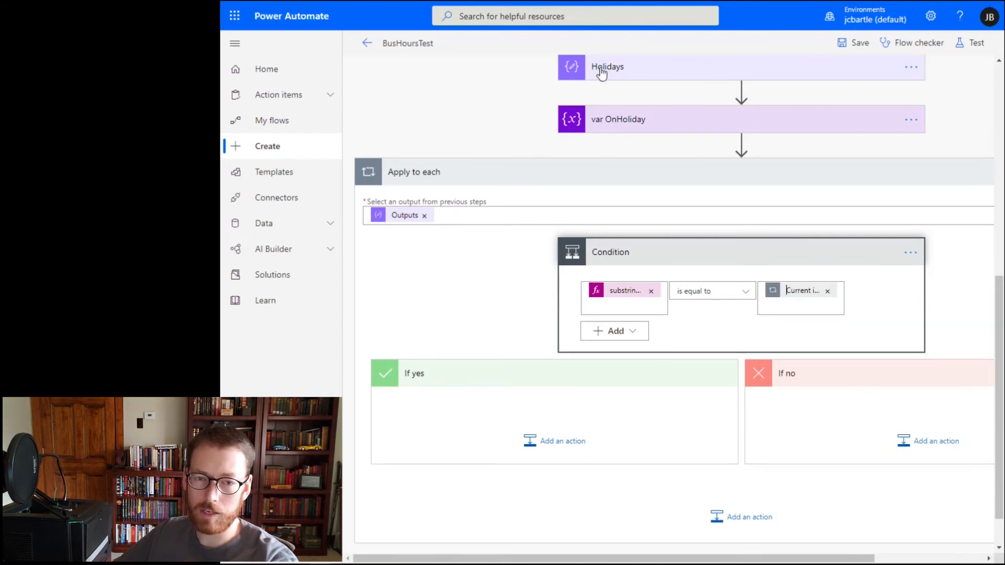
pyautogui.click(608, 71)
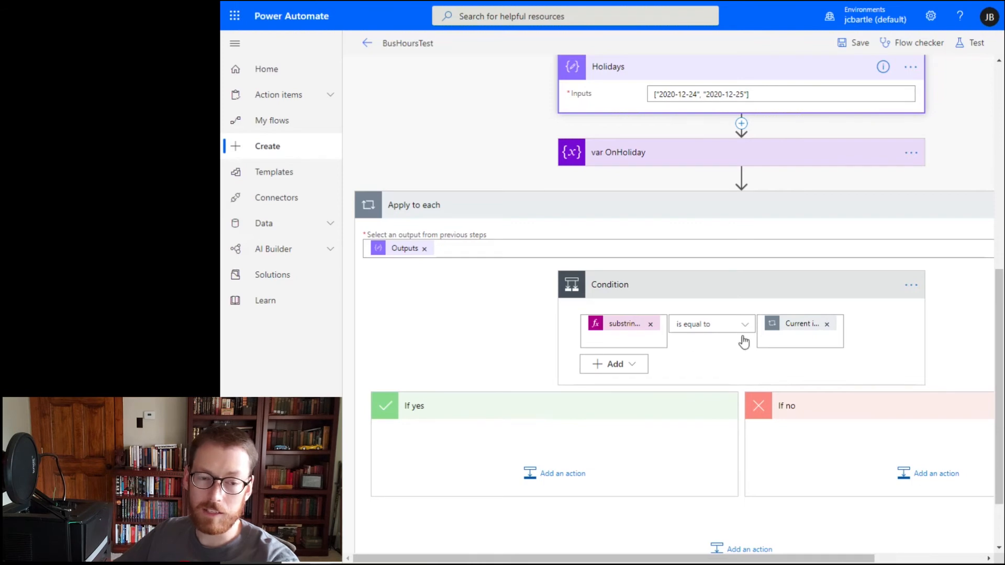
# Add a Set variable action to the If yes branch that sets OnHoliday to true.
pyautogui.click(545, 475)
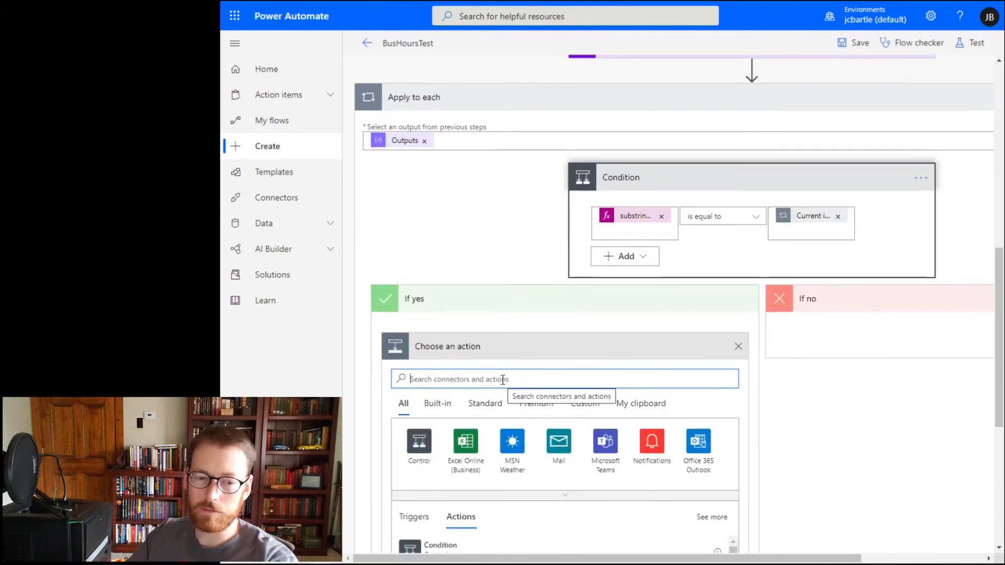
pyautogui.write('variable')
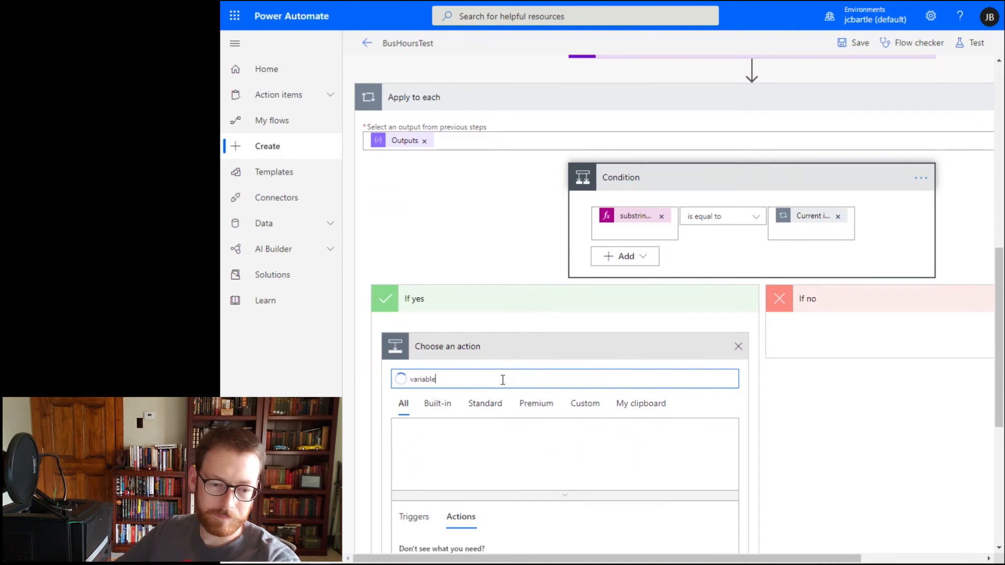
pyautogui.scroll(-5, 482, 367)
pyautogui.click(460, 332)
pyautogui.click(511, 309)
pyautogui.click(498, 306)
pyautogui.click(507, 343)
pyautogui.write('true')
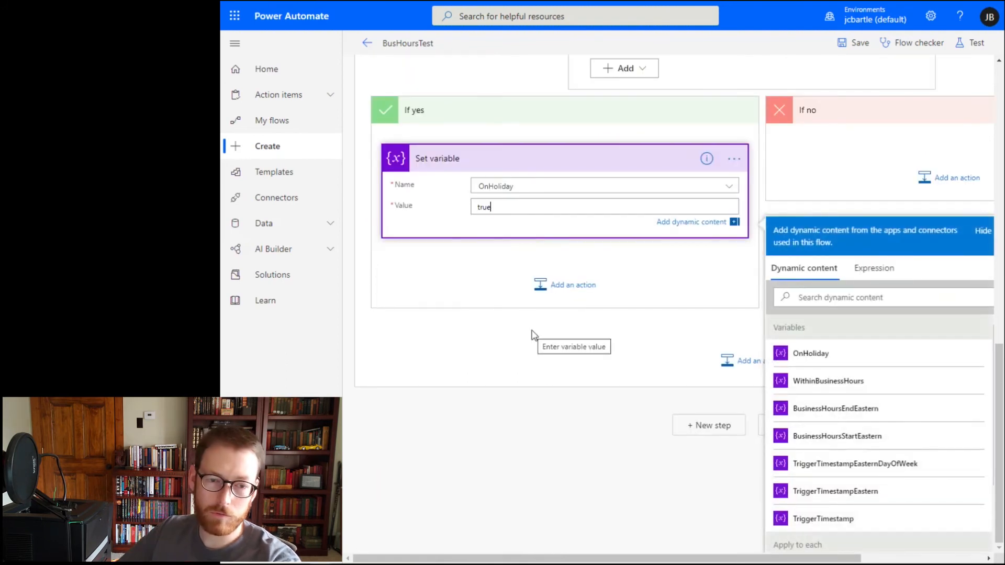
pyautogui.click(544, 464)
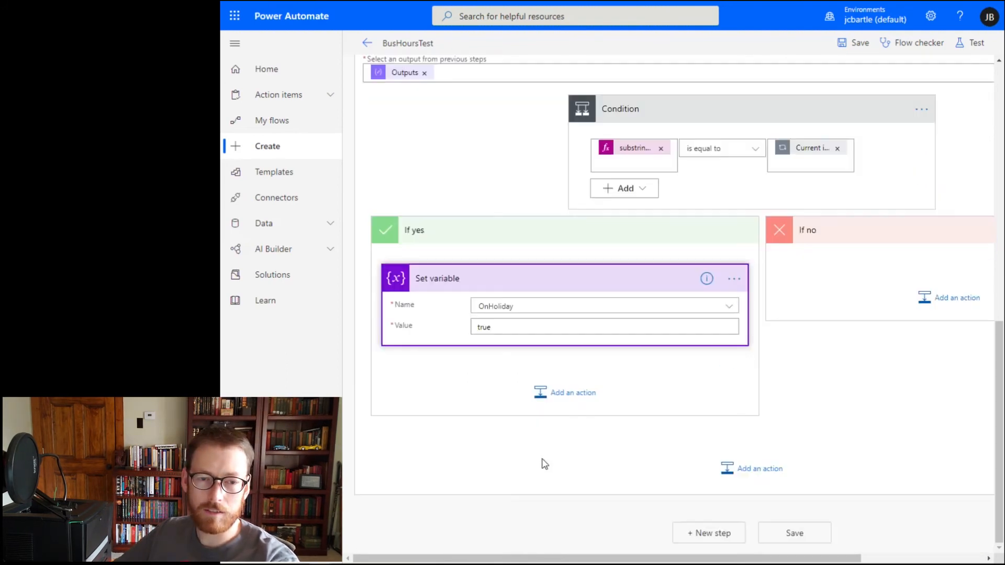
# Add a Set variable action to the If no branch that sets OnHoliday to false.
pyautogui.hscroll(3, 764, 341)
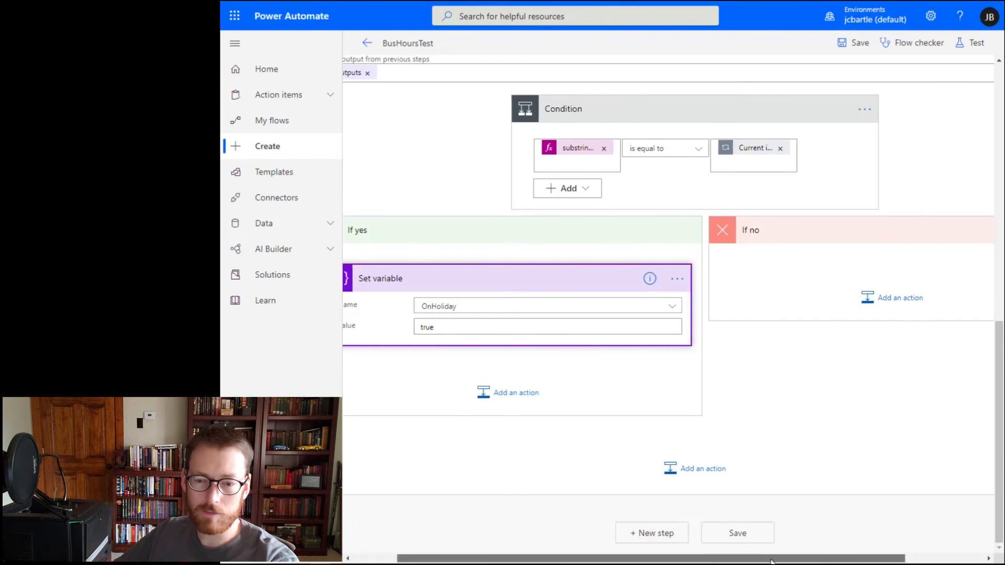
pyautogui.click(809, 312)
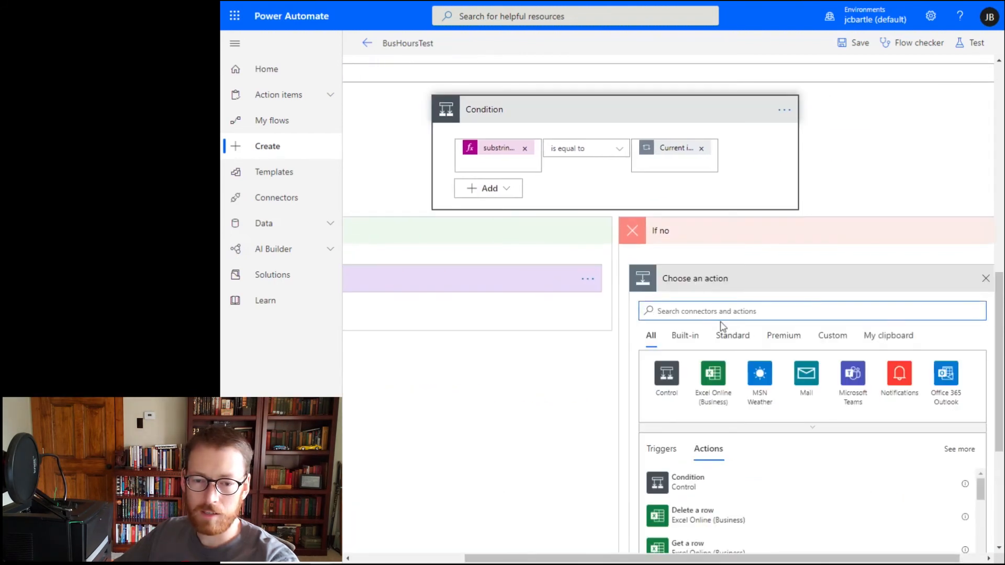
pyautogui.write('set')
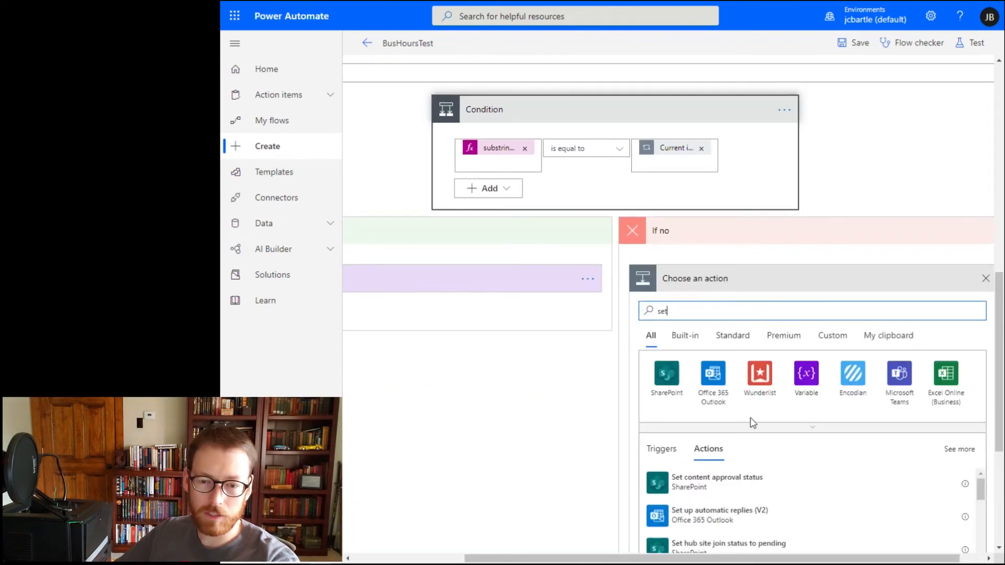
pyautogui.click(806, 374)
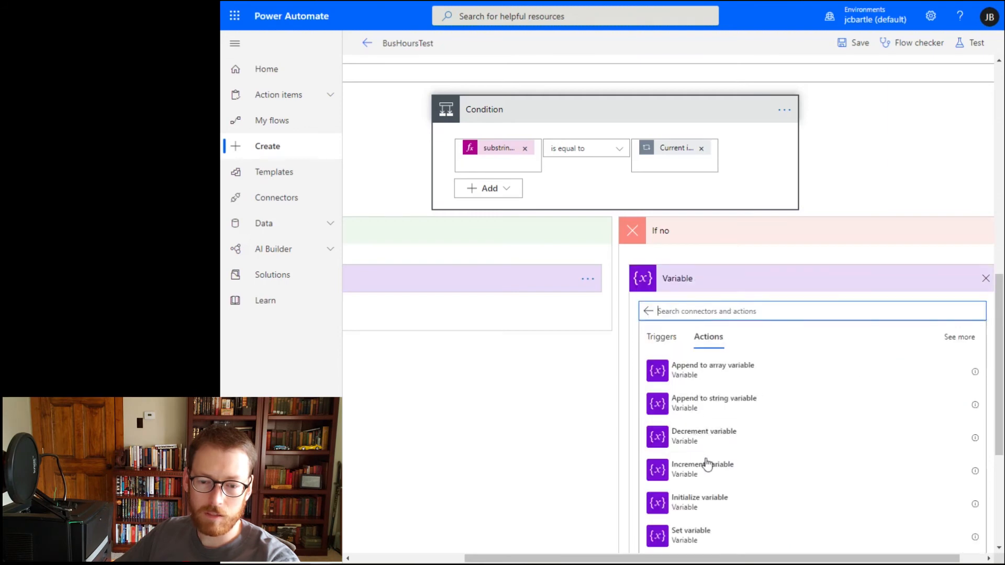
pyautogui.click(699, 540)
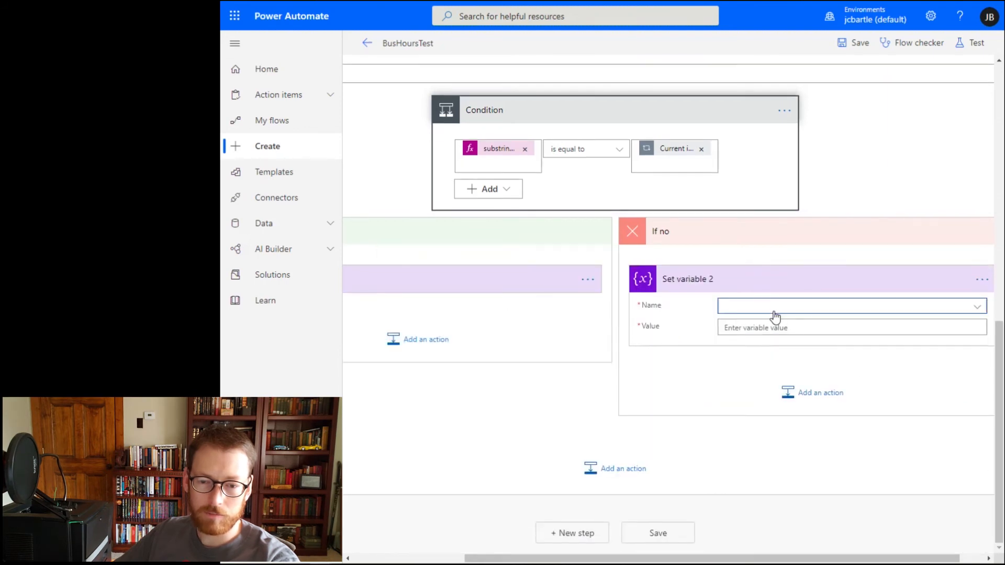
pyautogui.click(756, 314)
pyautogui.click(742, 341)
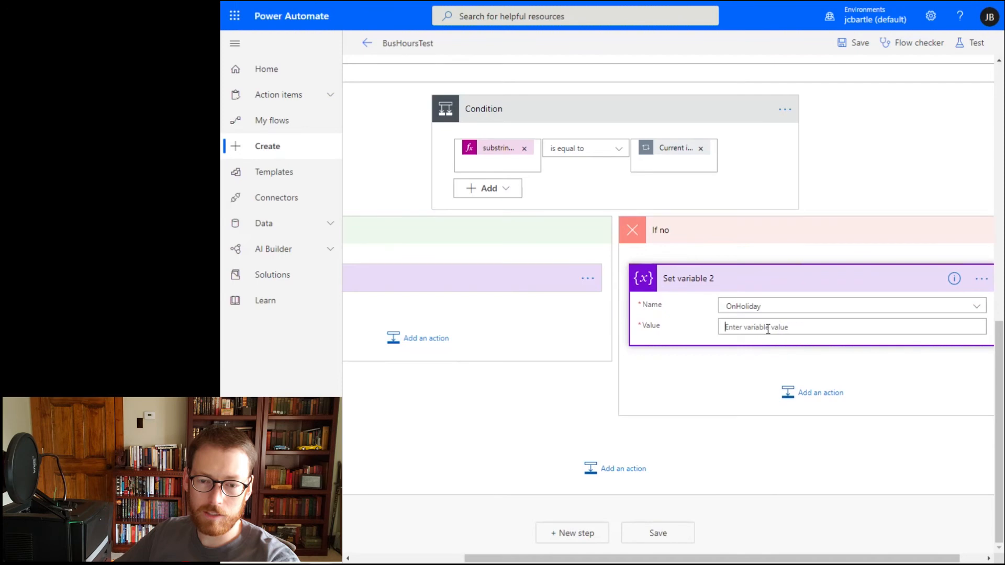
pyautogui.click(767, 328)
pyautogui.write('talse')
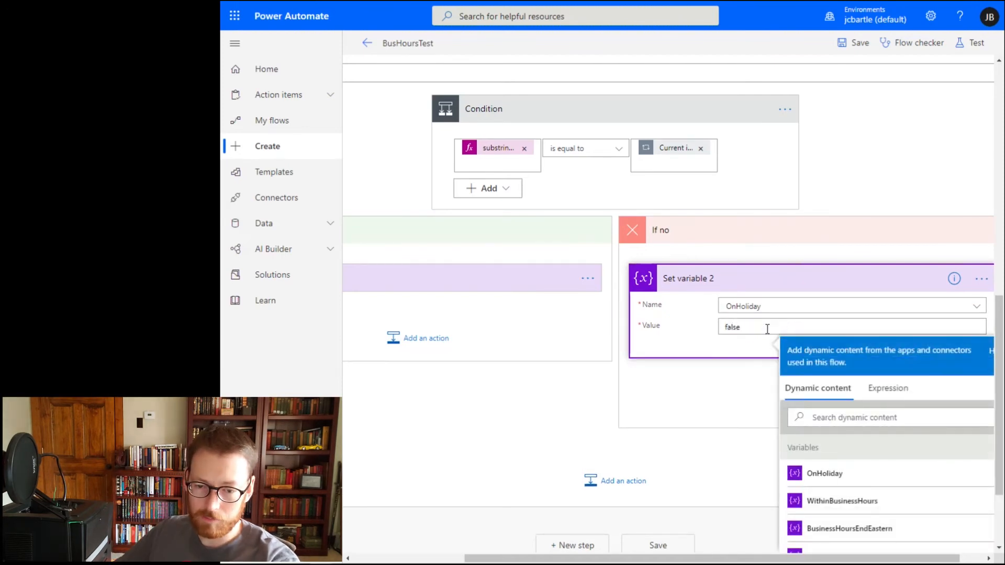
pyautogui.click(732, 444)
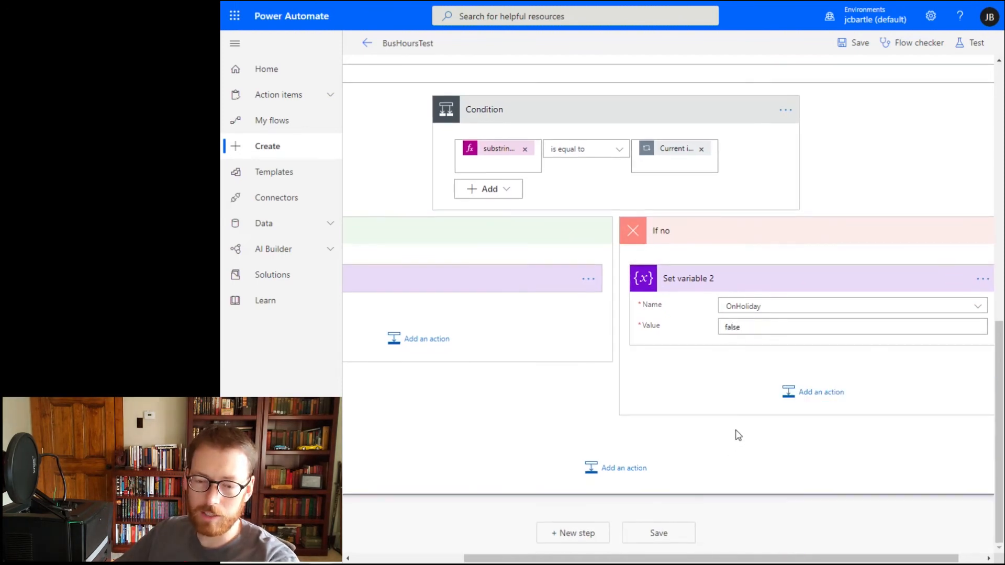
# Save the flow and expand the TriggerTimestamp variable to review its hard-coded value.
pyautogui.click(652, 542)
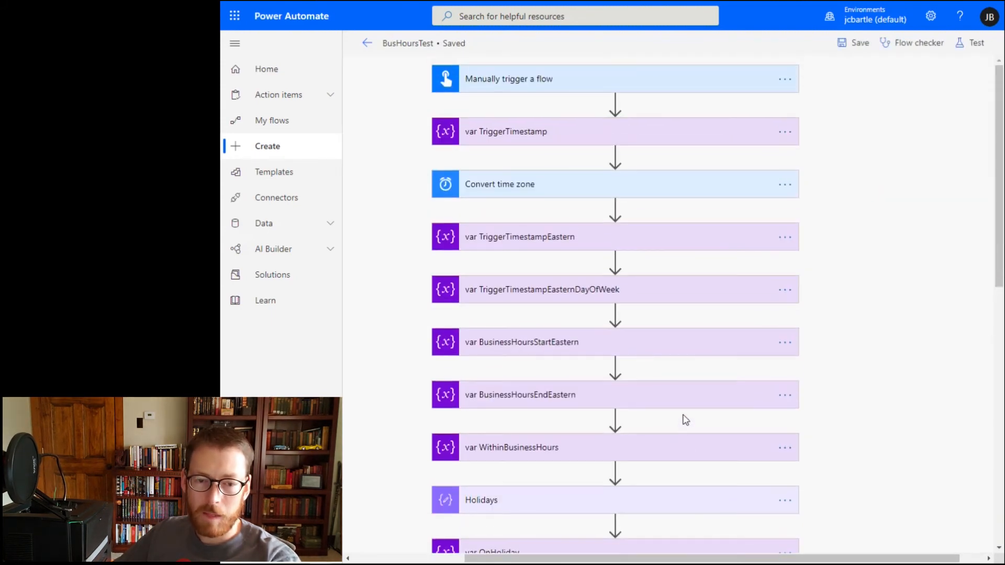
pyautogui.click(513, 137)
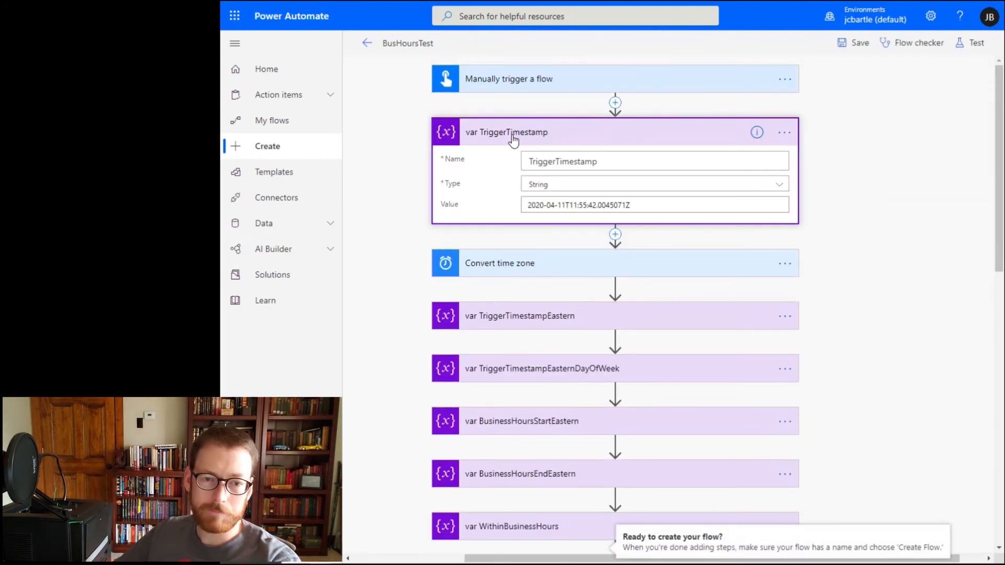
pyautogui.moveTo(530, 204); pyautogui.dragTo(641, 208)
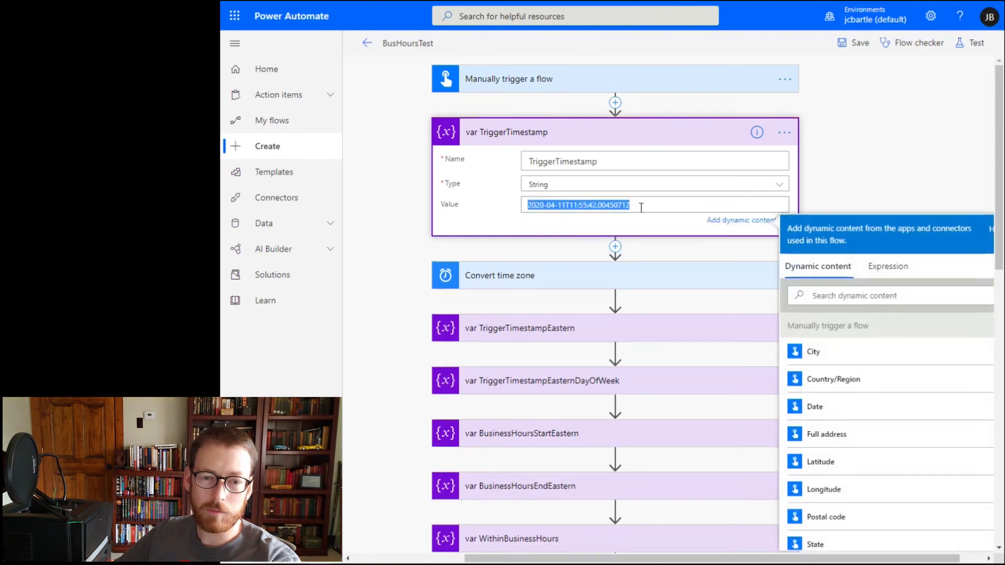
pyautogui.click(567, 203)
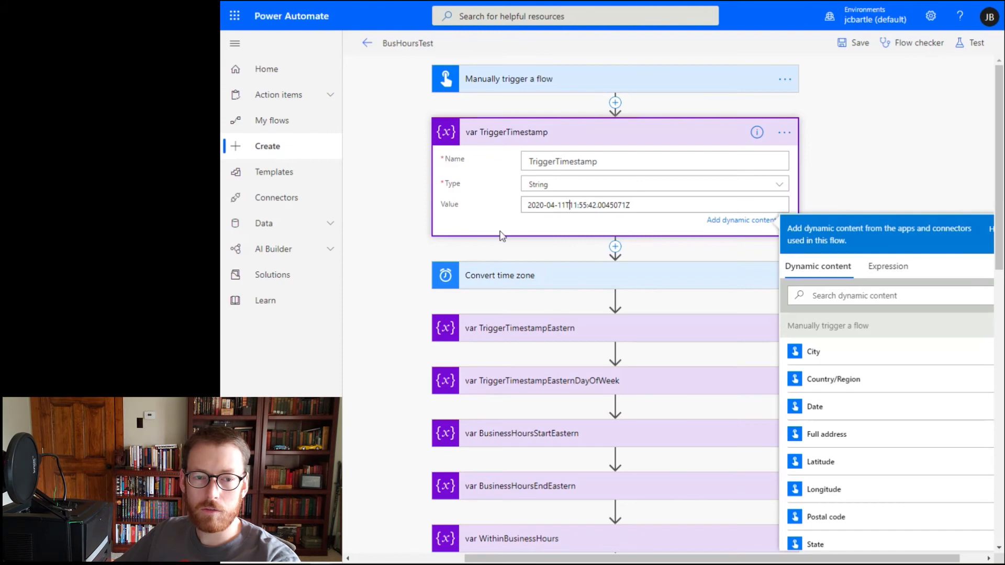
pyautogui.click(394, 199)
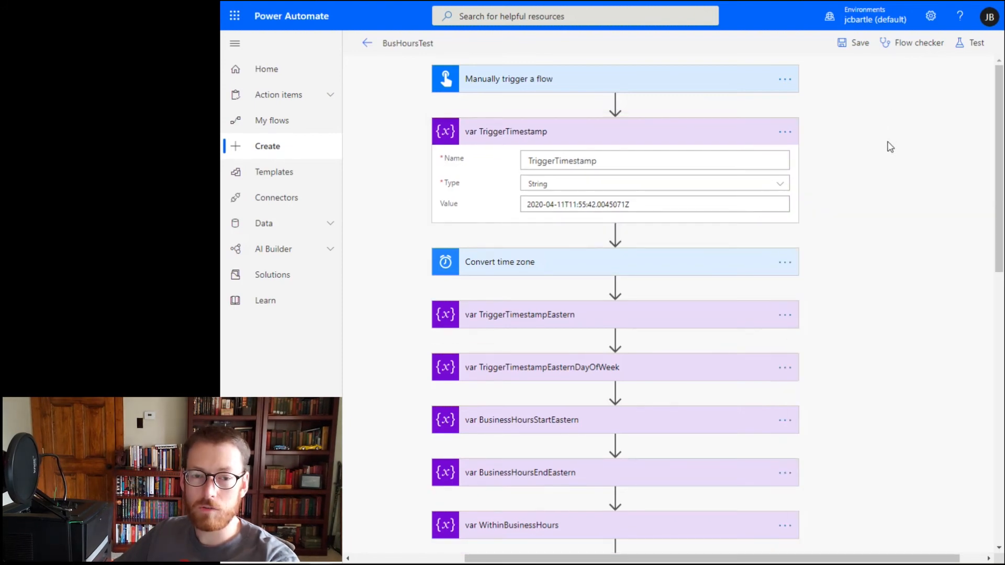
# Test the flow by performing the trigger action manually and open the resulting run.
pyautogui.scroll(-6, 890, 147)
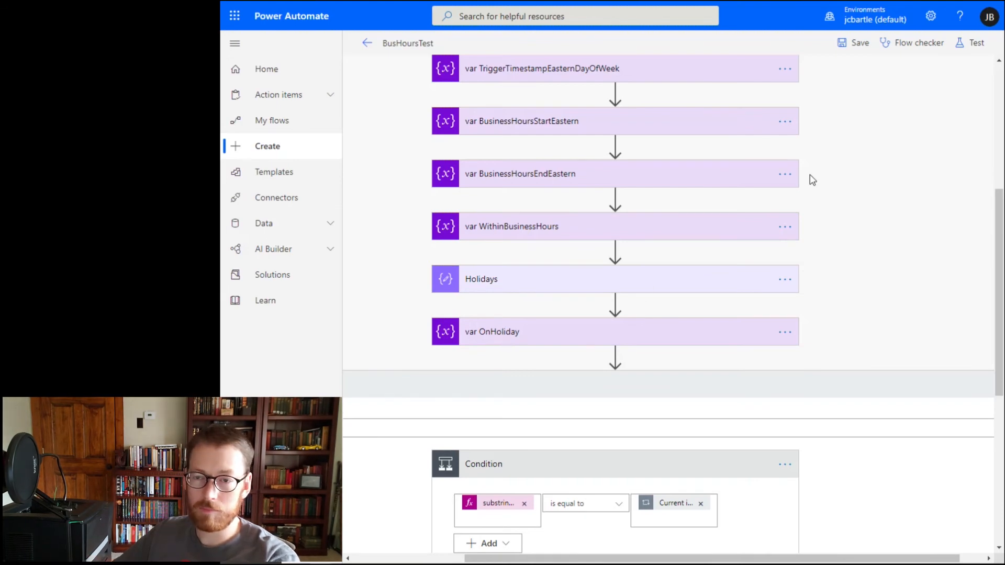
pyautogui.click(969, 60)
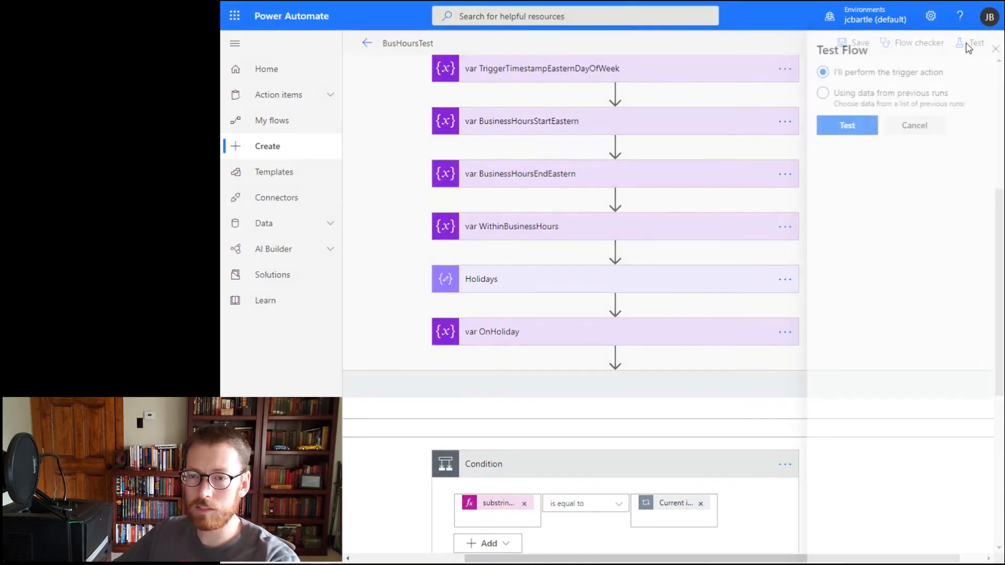
pyautogui.click(840, 127)
pyautogui.click(840, 544)
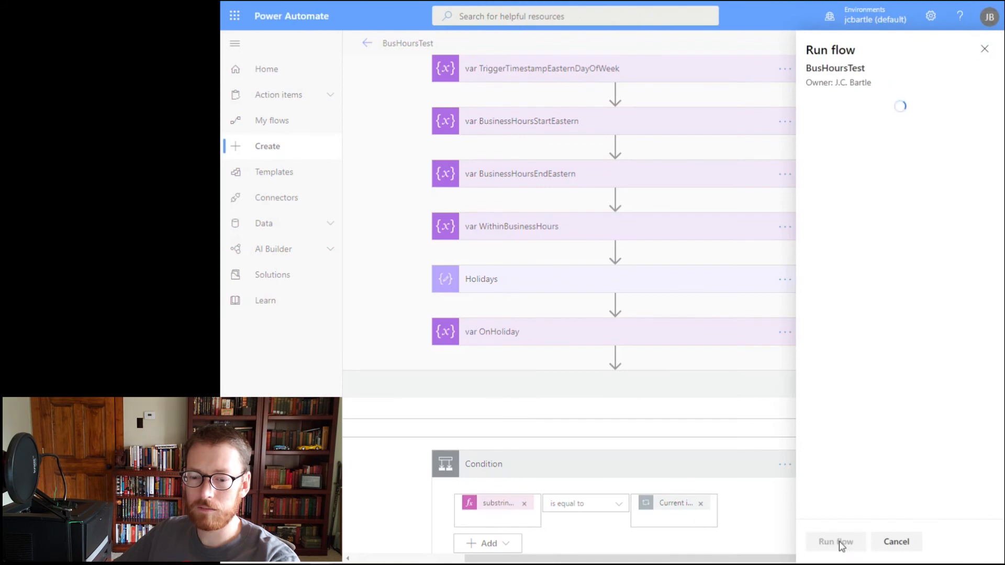
pyautogui.click(836, 543)
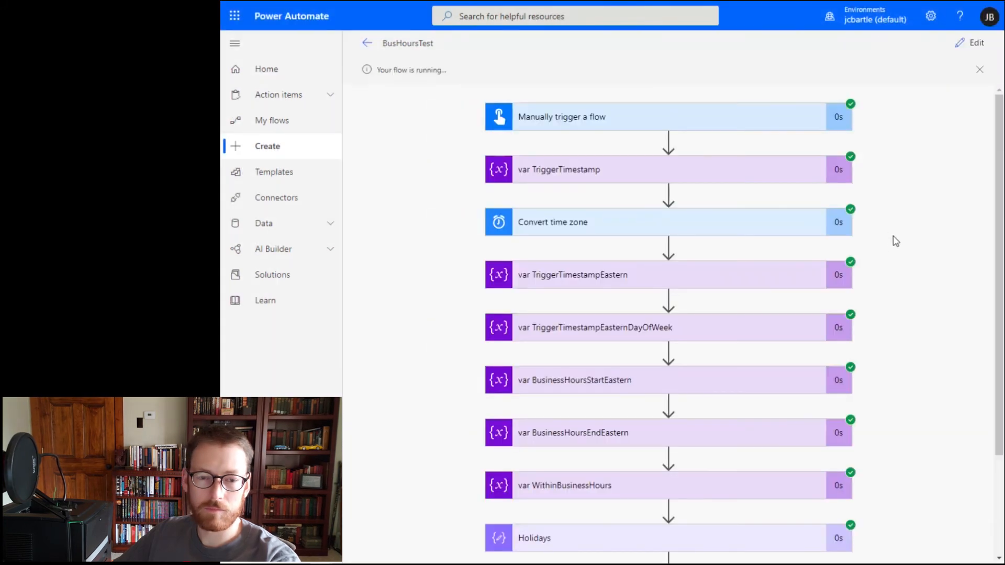
# Check the WithinBusinessHours variable's value in the test run.
pyautogui.scroll(-3, 707, 204)
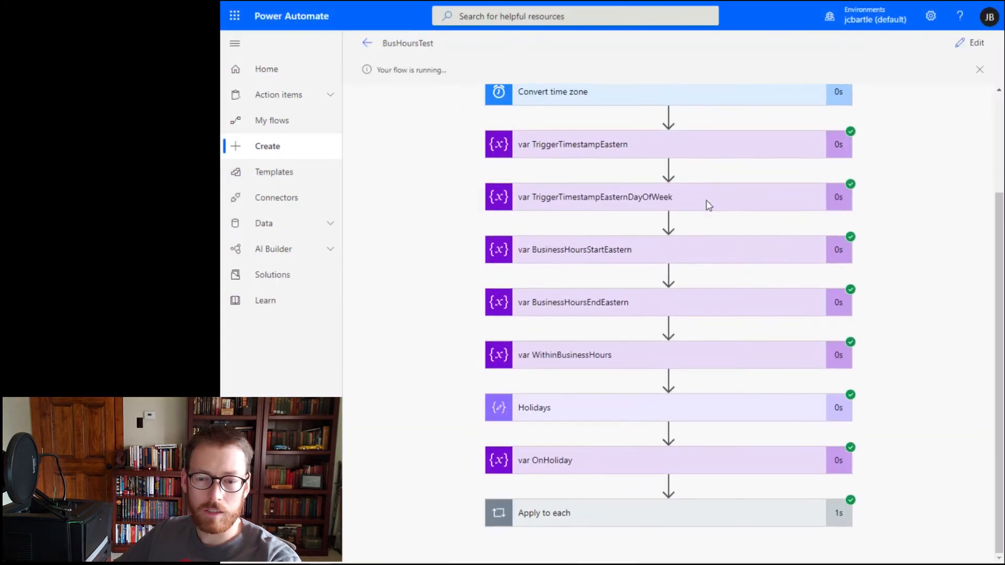
pyautogui.click(575, 360)
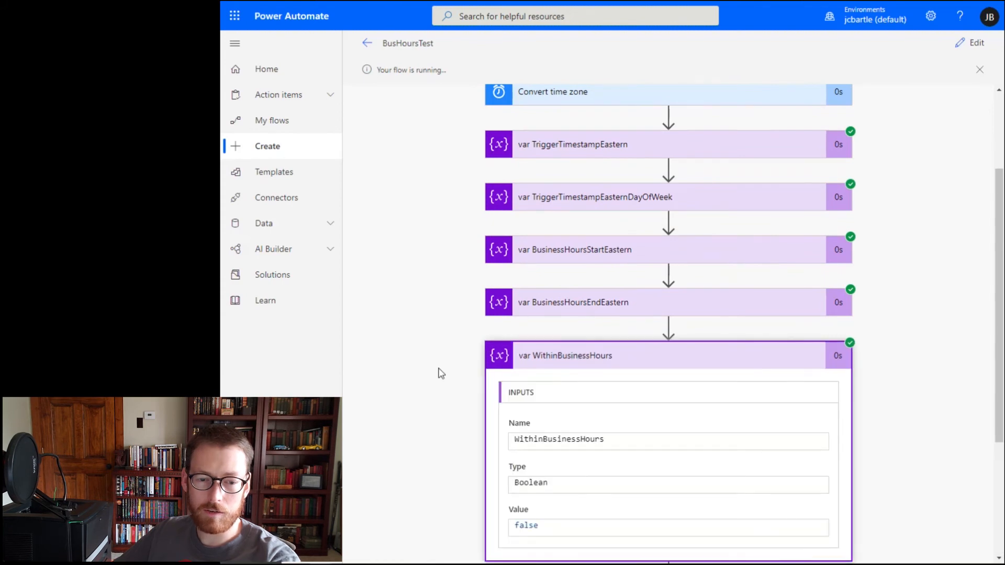
pyautogui.scroll(-3, 439, 373)
pyautogui.moveTo(545, 334); pyautogui.dragTo(485, 340)
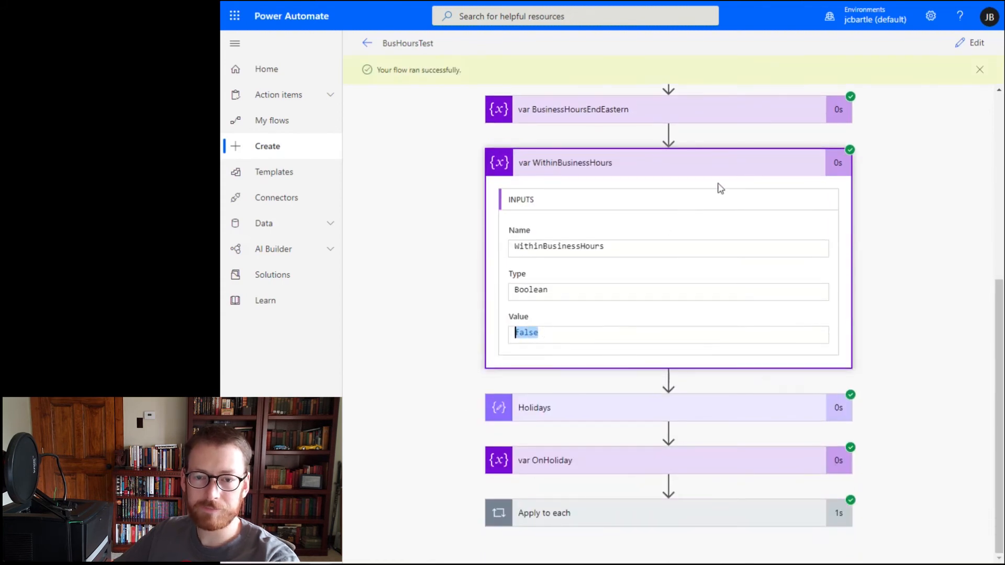
pyautogui.click(742, 169)
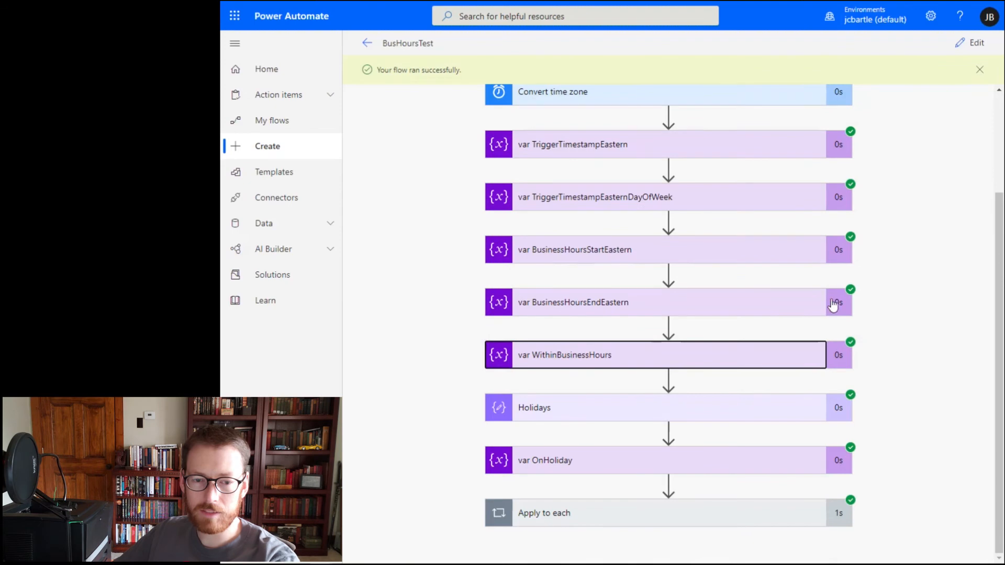
# Examine the Condition's expression result for both iterations of the Apply to each loop in the run.
pyautogui.click(735, 516)
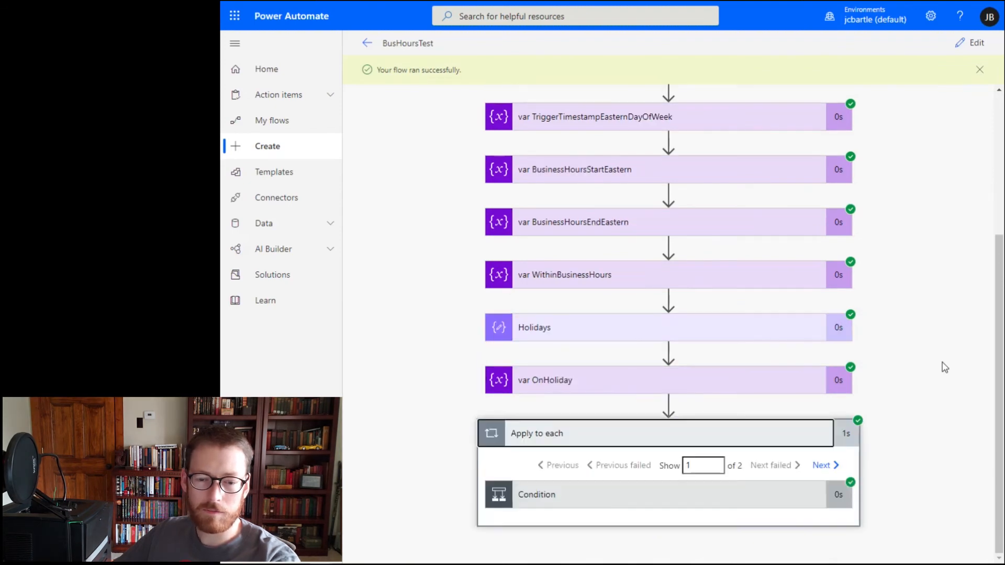
pyautogui.click(752, 502)
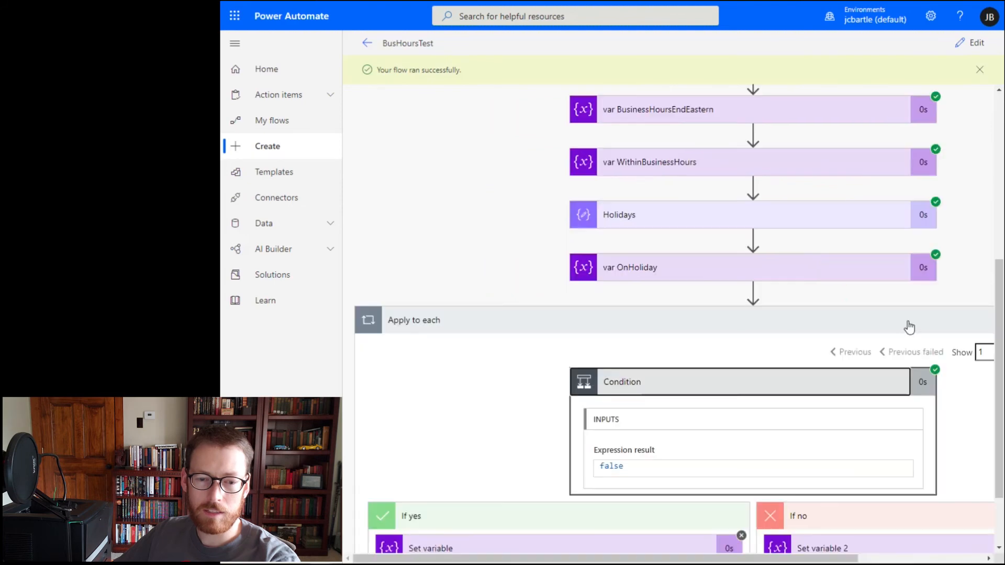
pyautogui.moveTo(687, 557); pyautogui.dragTo(806, 543)
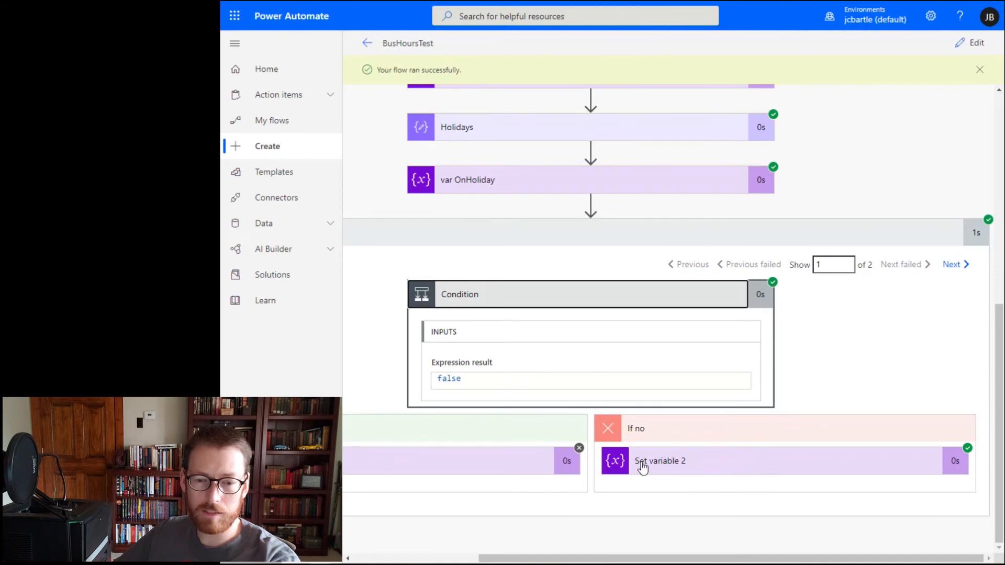
pyautogui.click(949, 265)
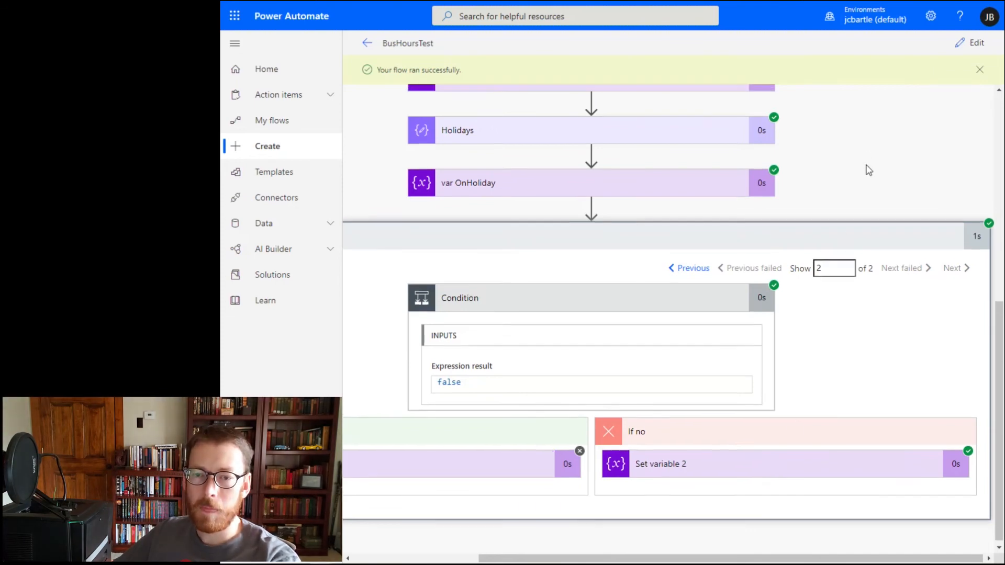
# Reopen the flow for editing and set the TriggerTimestamp value to 2020-04-14T11:55:42.0045071Z.
pyautogui.scroll(8, 866, 157)
pyautogui.click(975, 51)
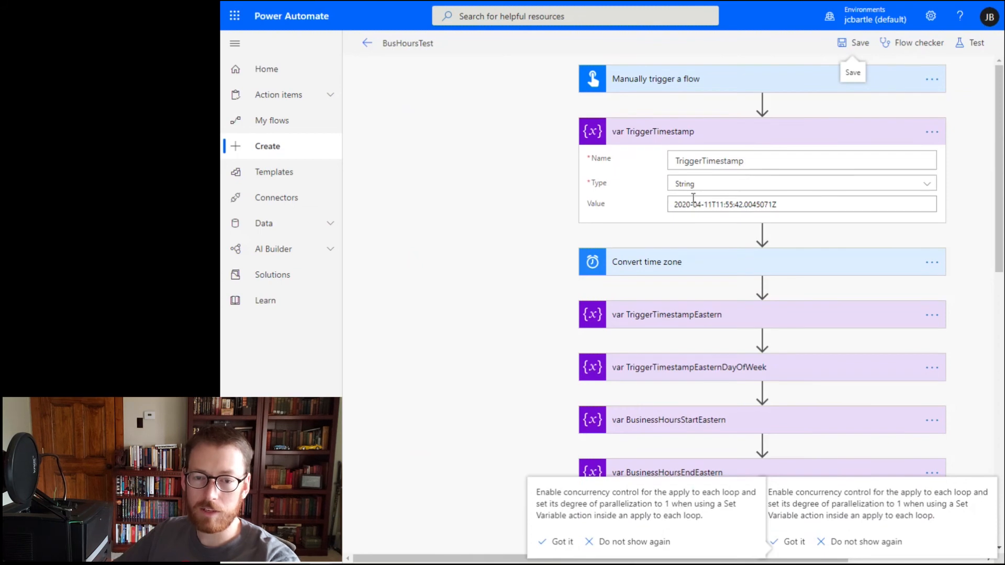
pyautogui.moveTo(789, 205); pyautogui.dragTo(672, 205)
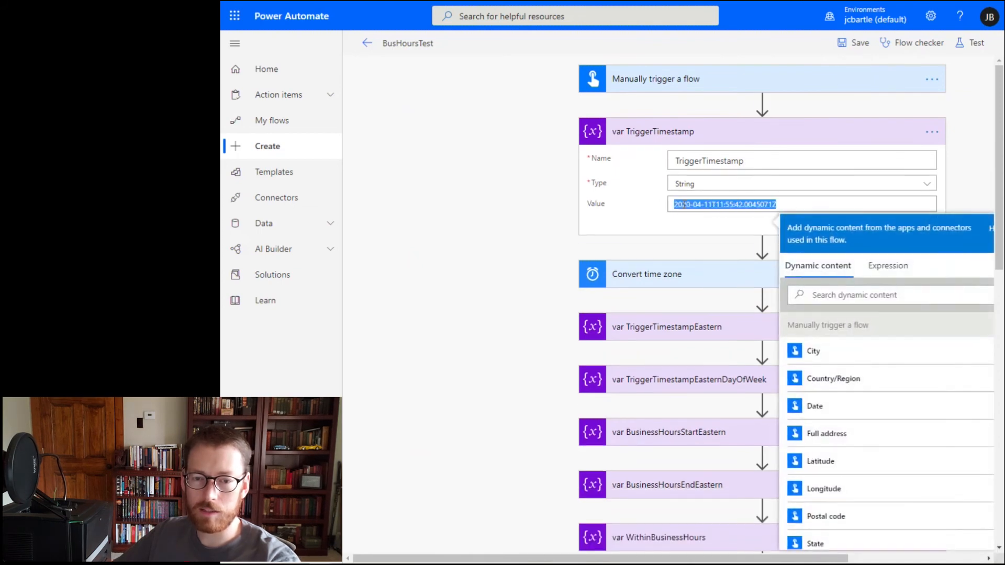
pyautogui.click(690, 205)
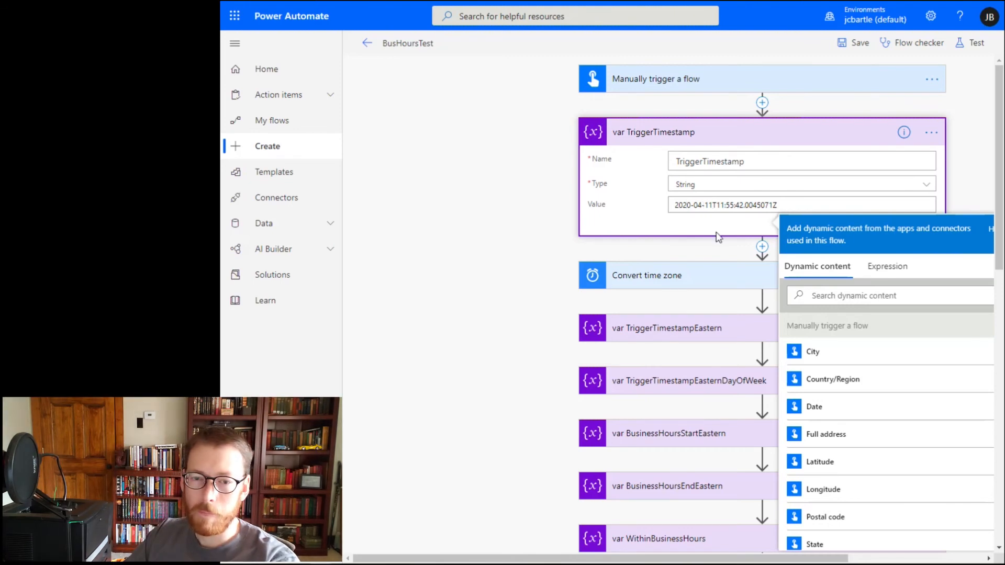
pyautogui.press('Delete')
pyautogui.write('4')
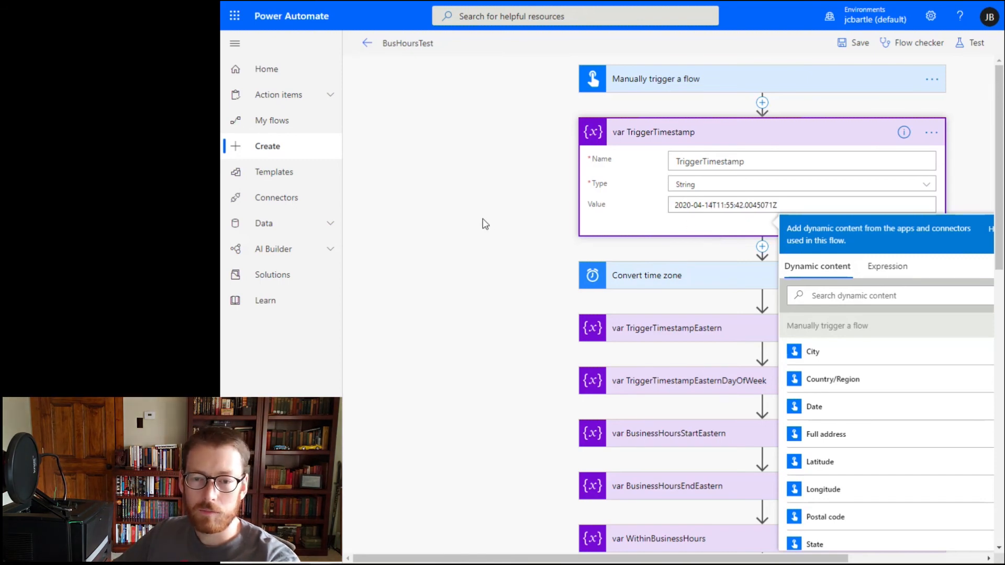
pyautogui.click(482, 222)
# Save and test the edited flow with a manually performed trigger action, opening its run.
pyautogui.click(965, 44)
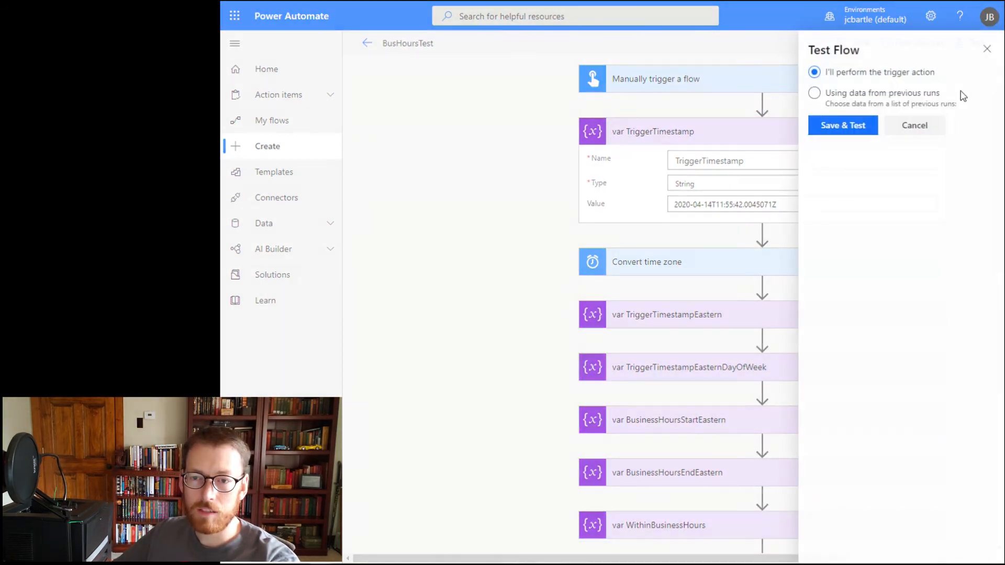
pyautogui.click(852, 128)
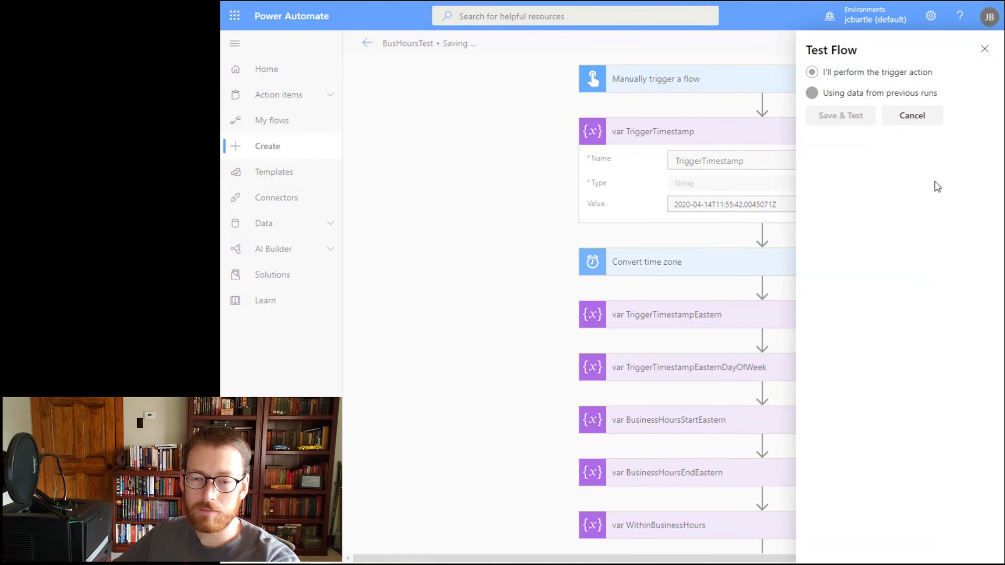
pyautogui.click(850, 541)
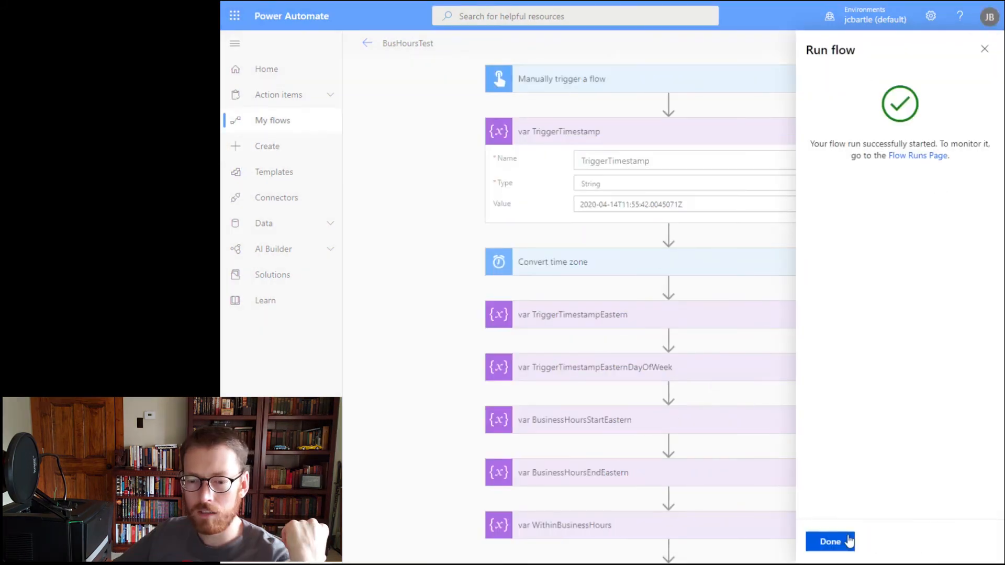
pyautogui.click(849, 542)
# Inspect the Condition's expression result in the first Apply to each iteration of the new run.
pyautogui.scroll(-3, 941, 396)
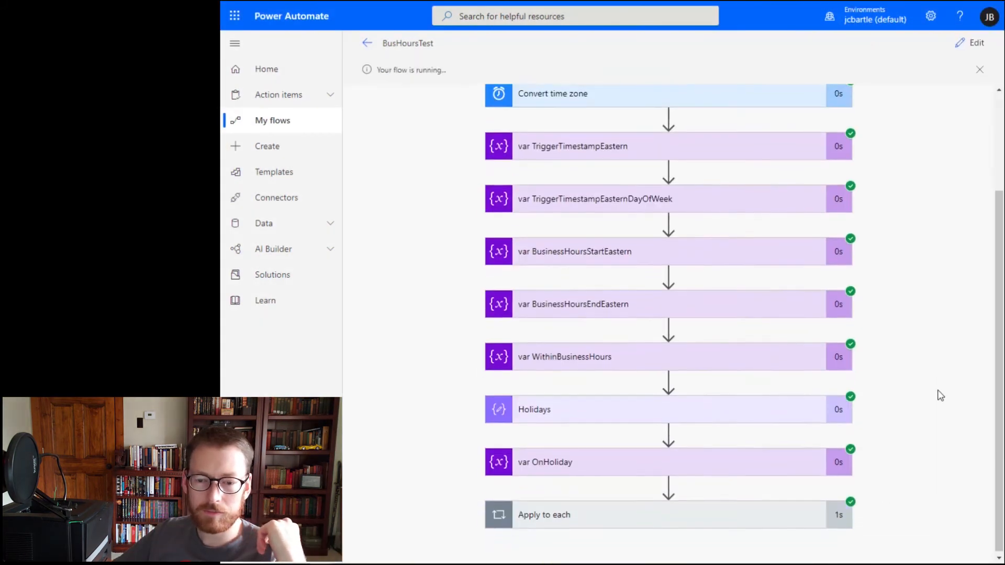
pyautogui.click(758, 520)
pyautogui.scroll(-2, 951, 373)
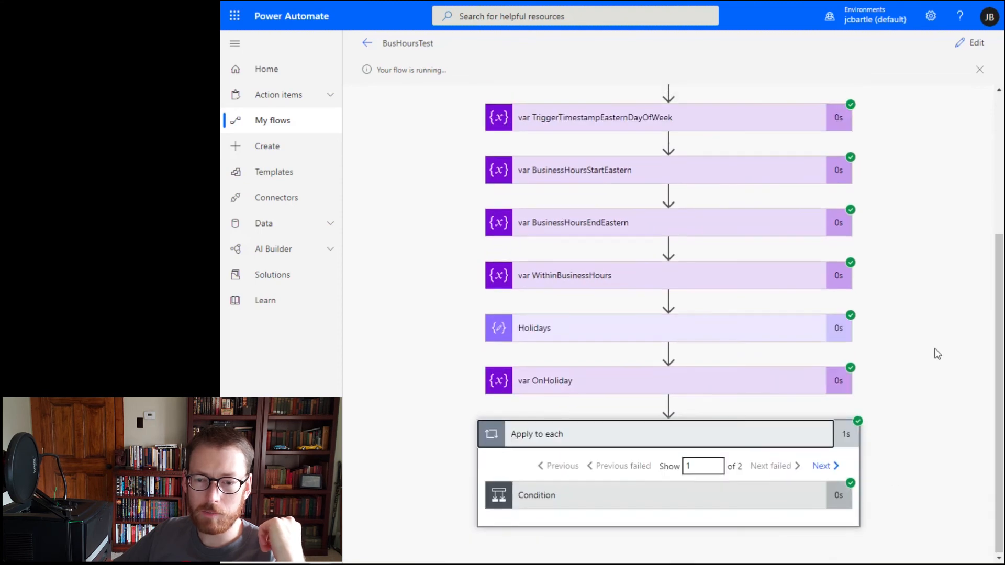
pyautogui.click(779, 498)
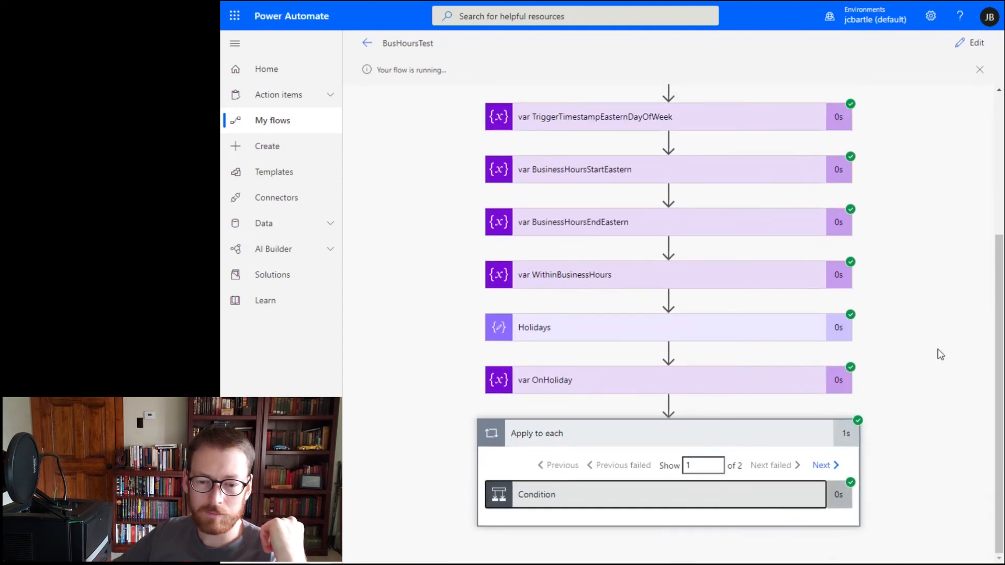
pyautogui.scroll(-3, 867, 546)
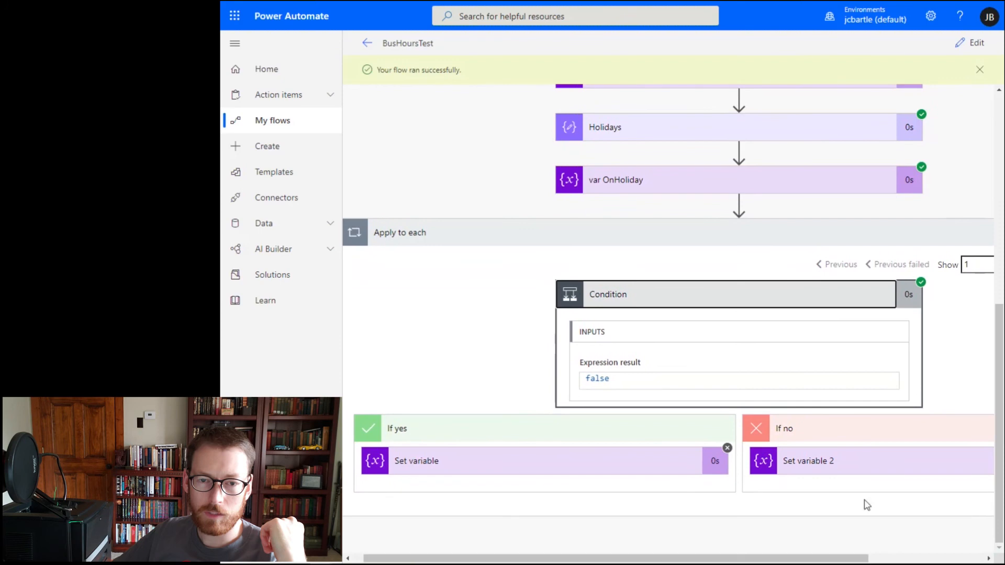
# Check the WithinBusinessHours value in the run for the April 14 timestamp.
pyautogui.scroll(4, 887, 399)
pyautogui.click(638, 291)
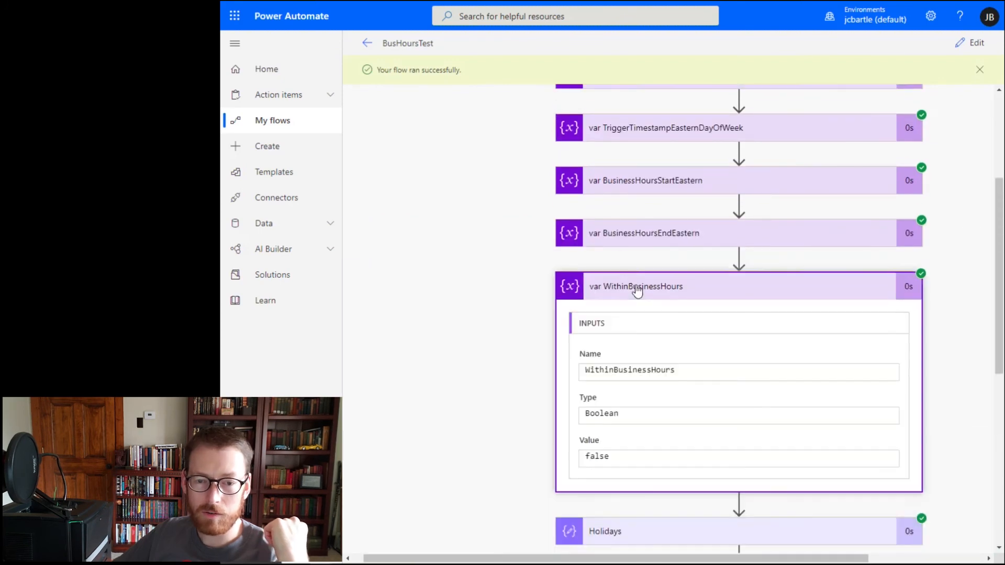
pyautogui.moveTo(622, 458); pyautogui.dragTo(521, 465)
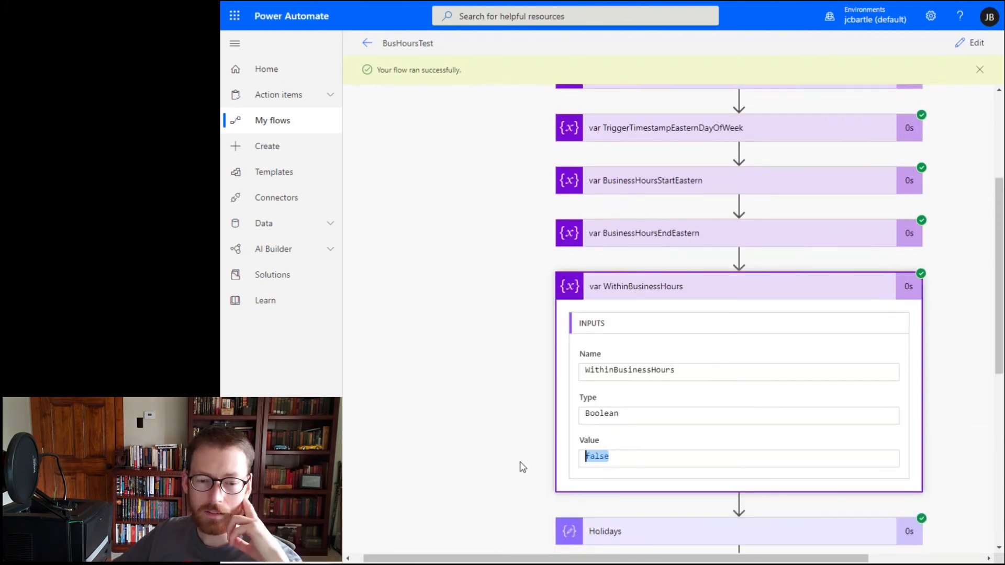
pyautogui.click(511, 361)
# Compare the run's TriggerTimestamp value with the converted TriggerTimestampEastern value.
pyautogui.scroll(4, 506, 359)
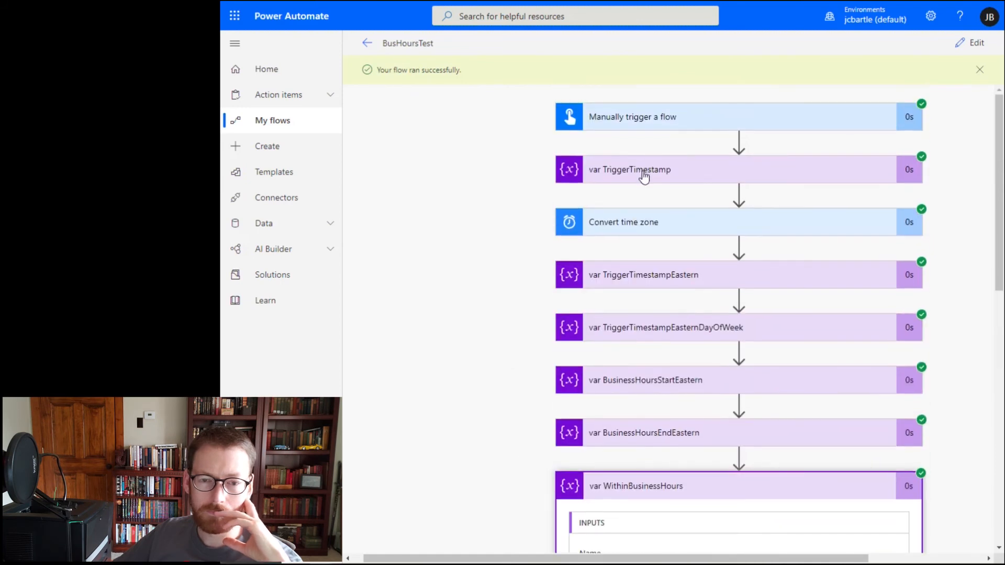
pyautogui.click(644, 177)
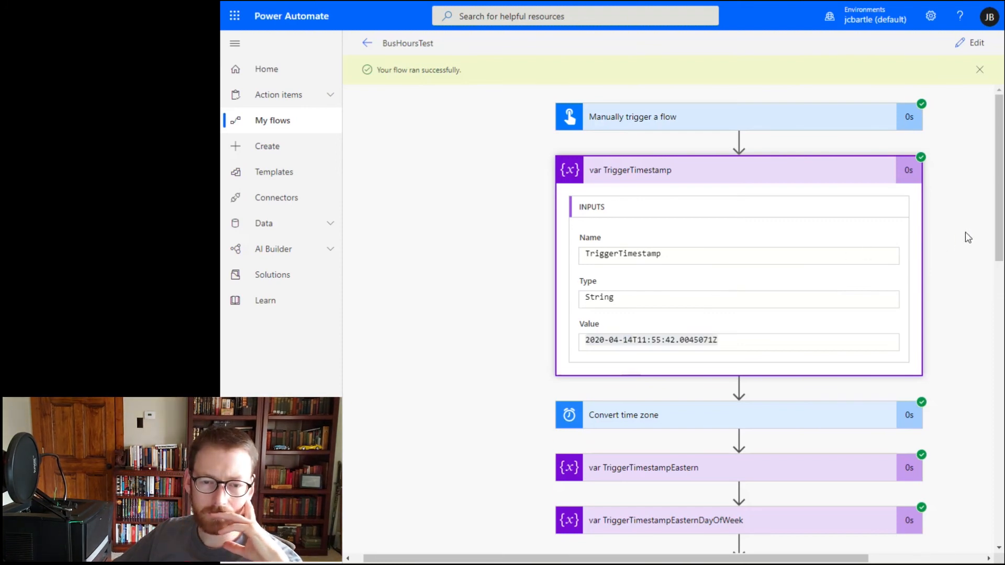
pyautogui.click(775, 172)
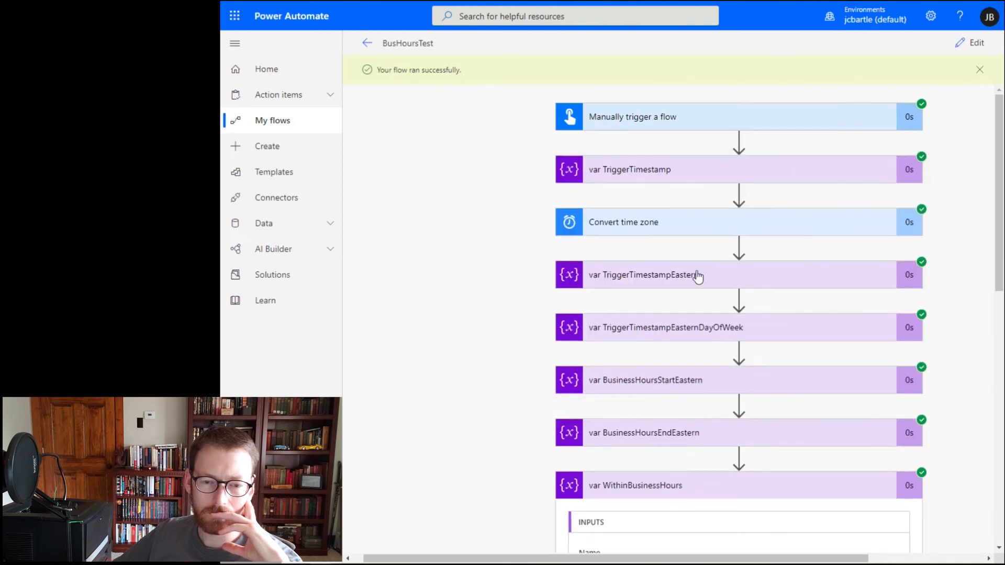
pyautogui.click(698, 275)
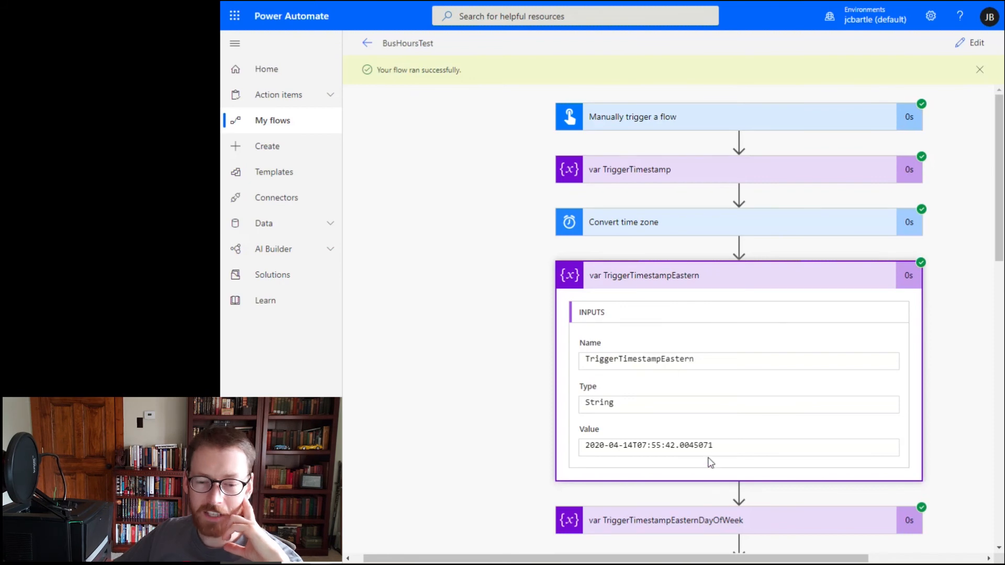
pyautogui.moveTo(739, 445); pyautogui.dragTo(598, 442)
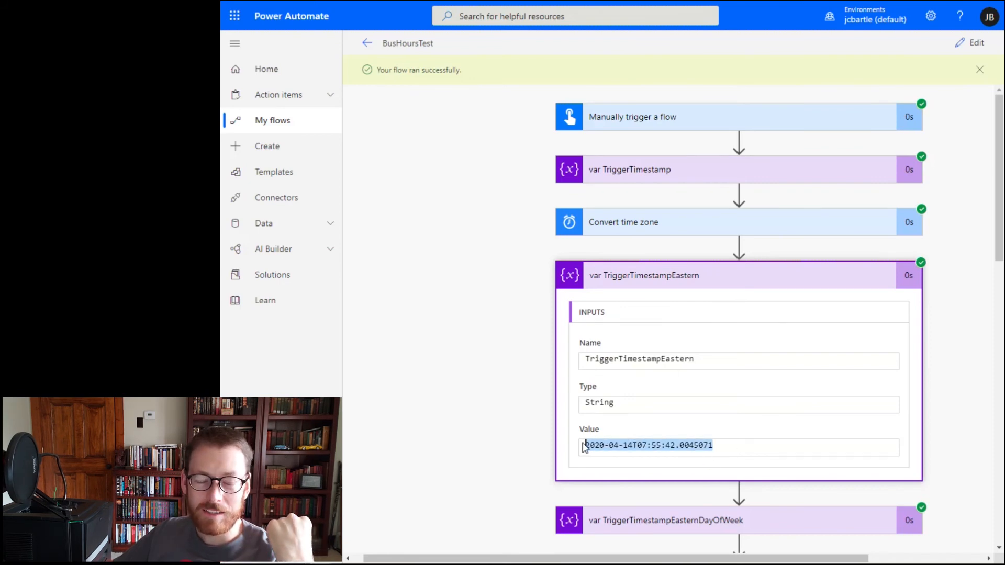
# Examine the time portion of the TriggerTimestampEastern value in the completed run.
pyautogui.click(481, 359)
pyautogui.scroll(-4, 477, 350)
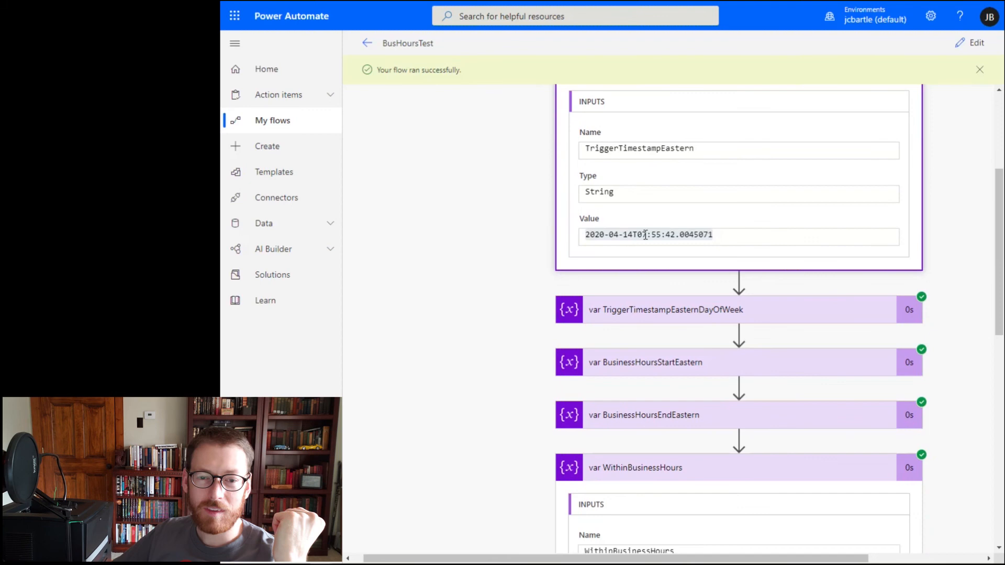
pyautogui.moveTo(643, 234); pyautogui.dragTo(661, 235)
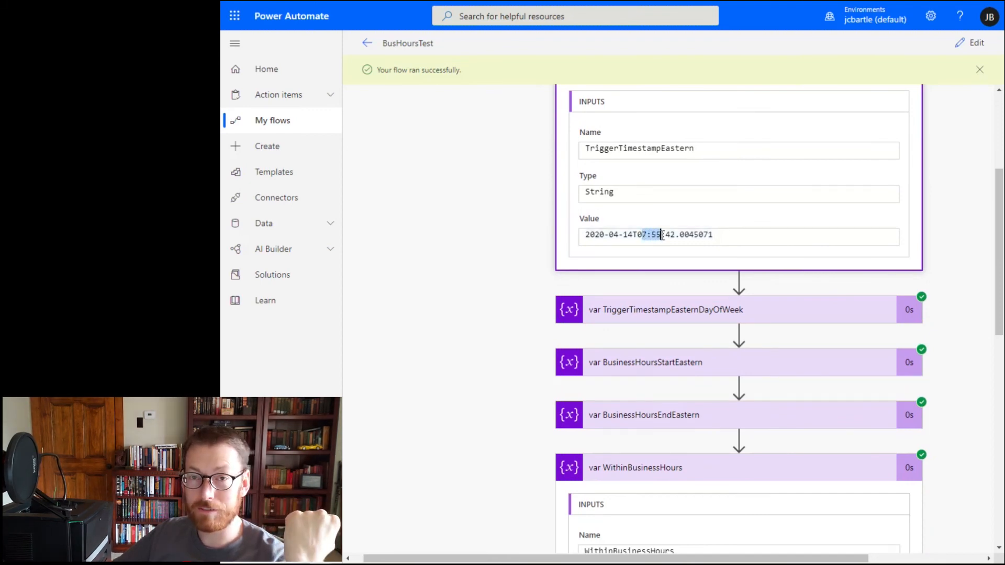
pyautogui.scroll(5, 947, 281)
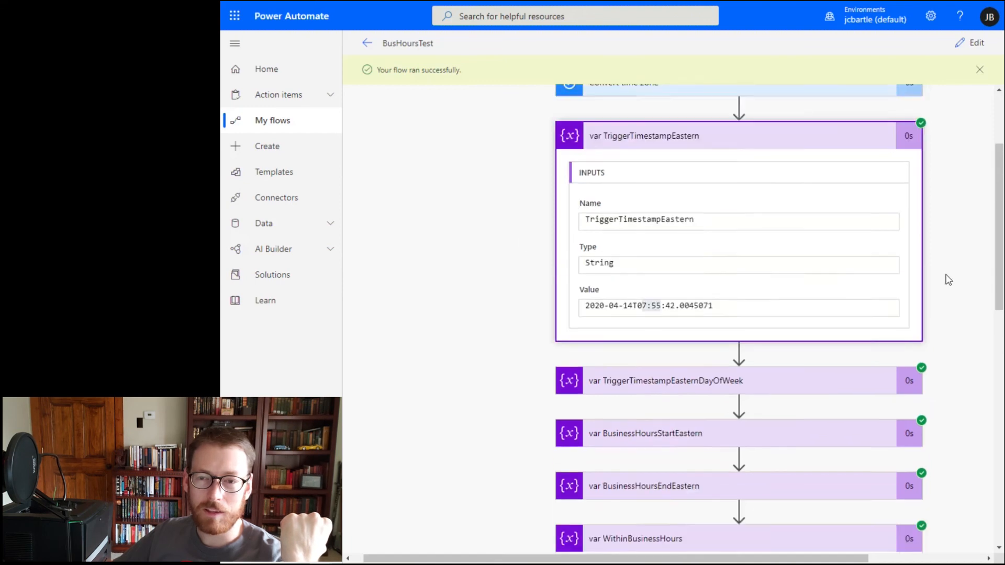
# Reopen the flow for editing and set the TriggerTimestamp variable's value to 2020-04-14T12:55:42.0045071Z.
pyautogui.click(971, 42)
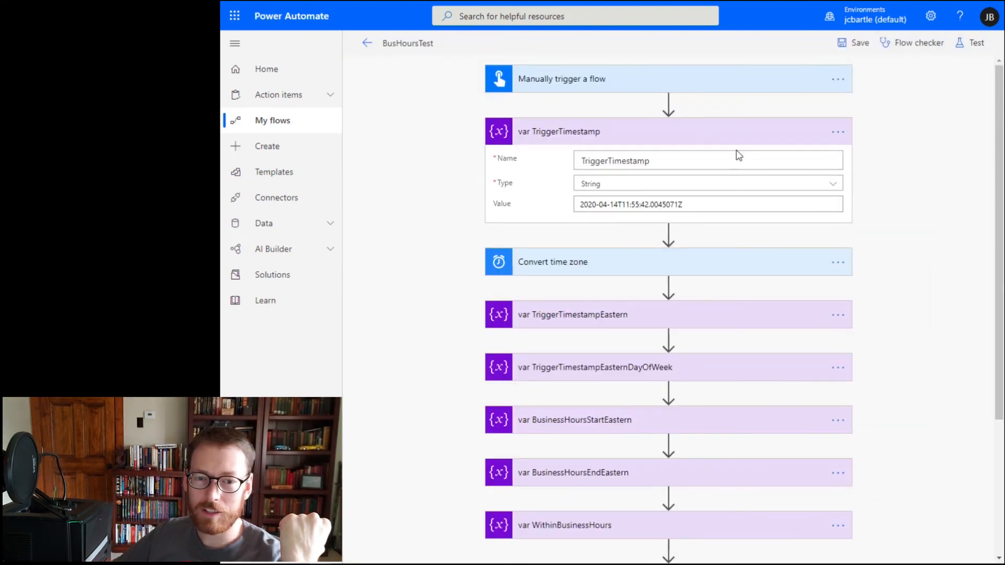
pyautogui.moveTo(625, 205); pyautogui.dragTo(630, 206)
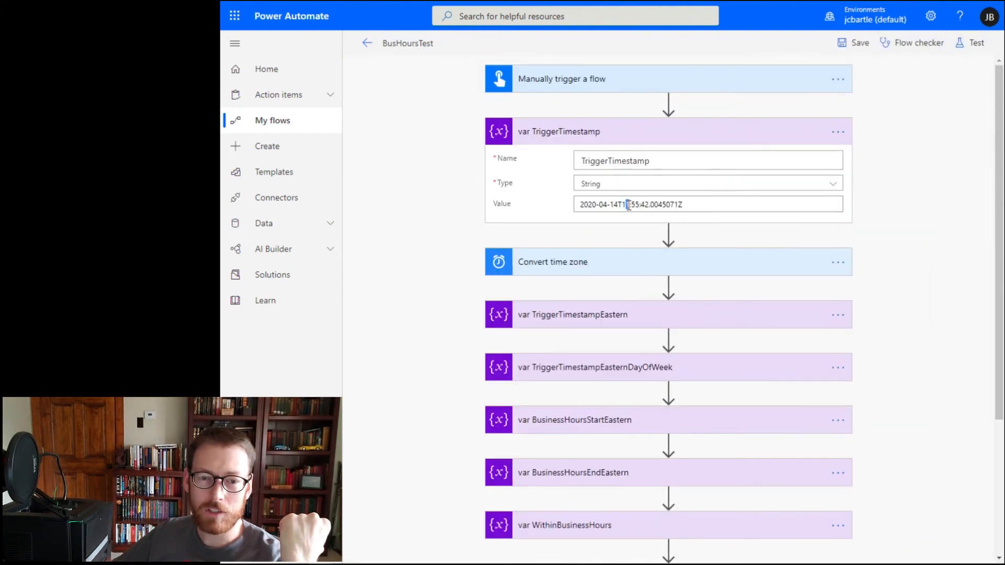
pyautogui.write('2')
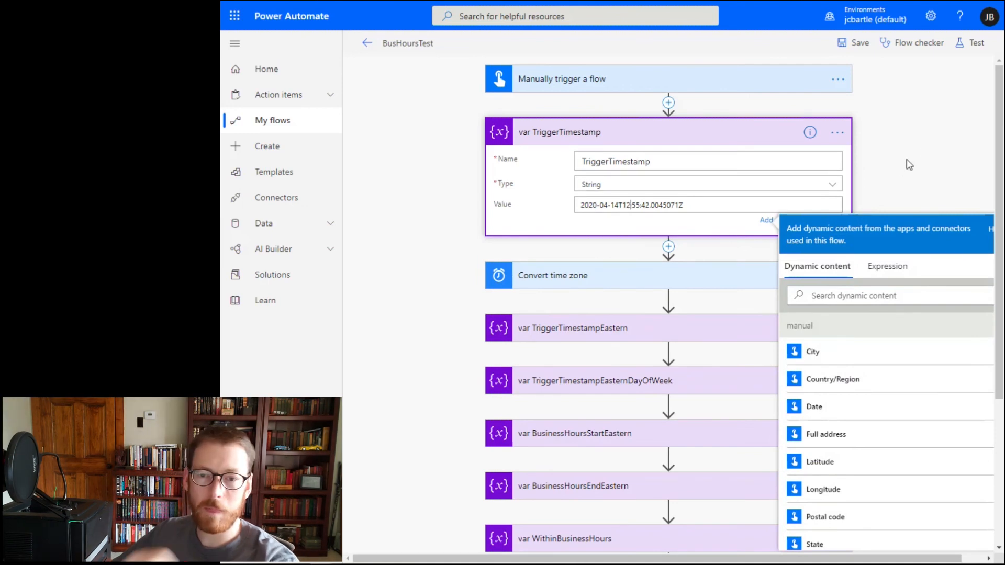
pyautogui.click(919, 147)
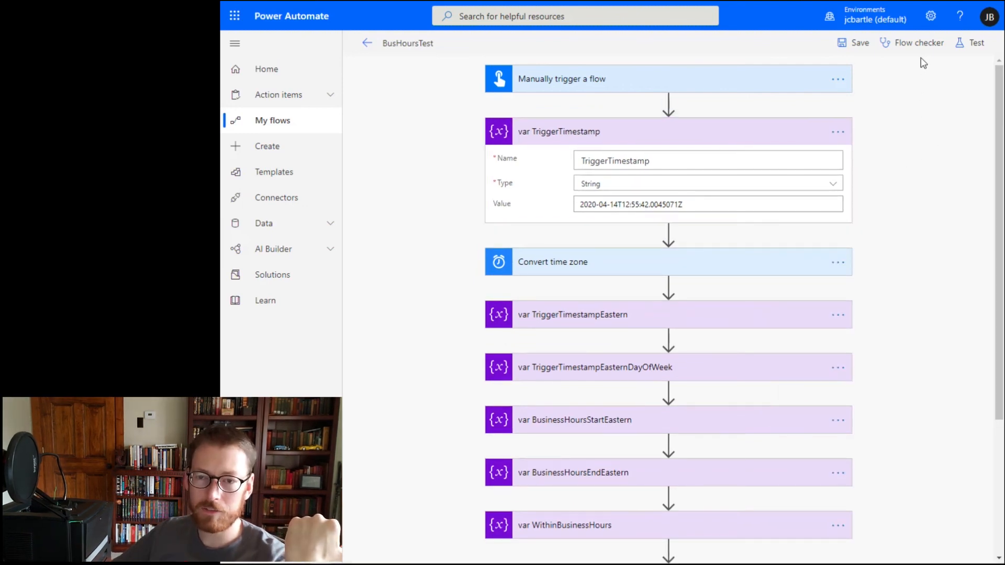
# Save the flow with the new timestamp and test it by performing the trigger action manually.
pyautogui.click(859, 43)
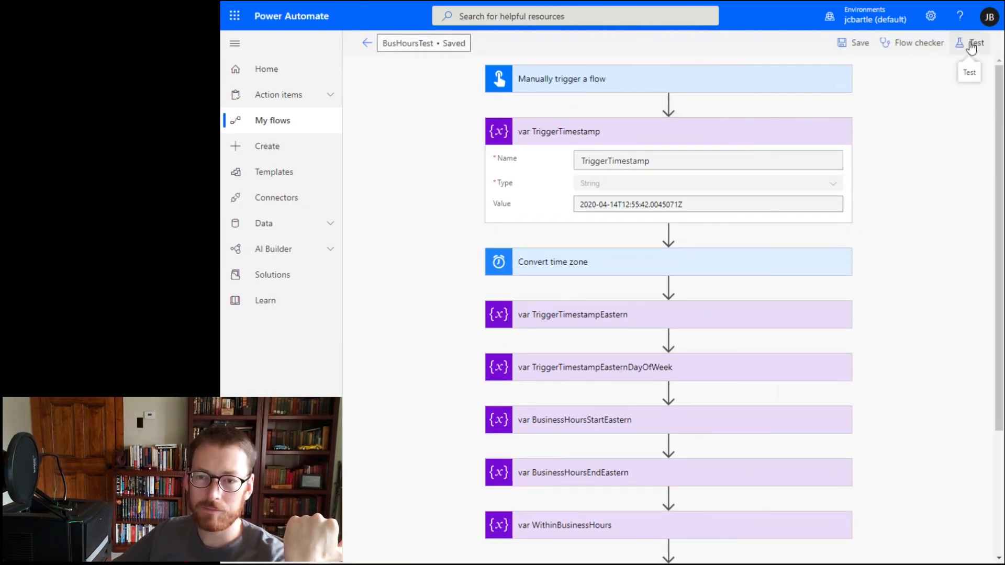
pyautogui.click(971, 46)
pyautogui.click(835, 126)
pyautogui.click(844, 543)
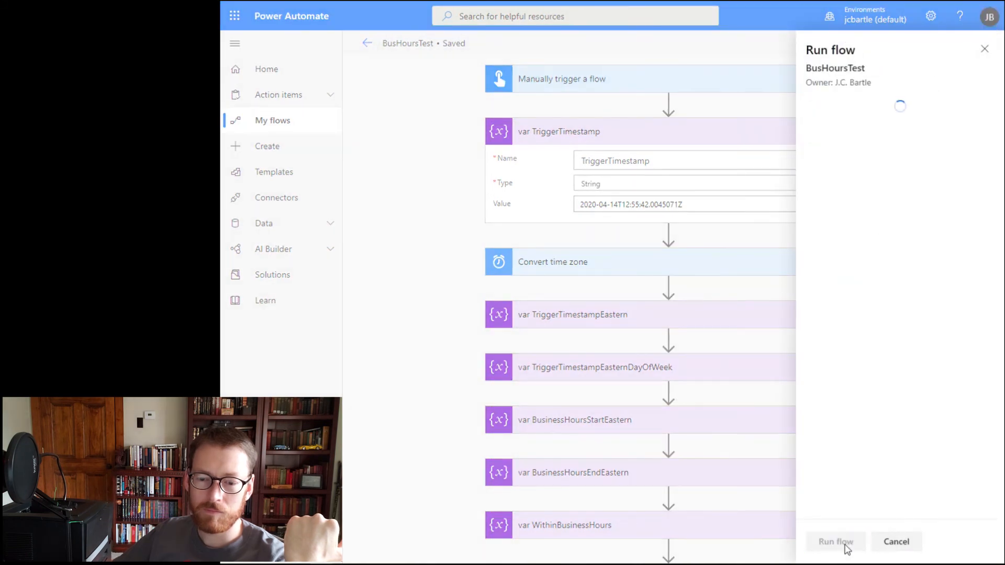
pyautogui.click(838, 543)
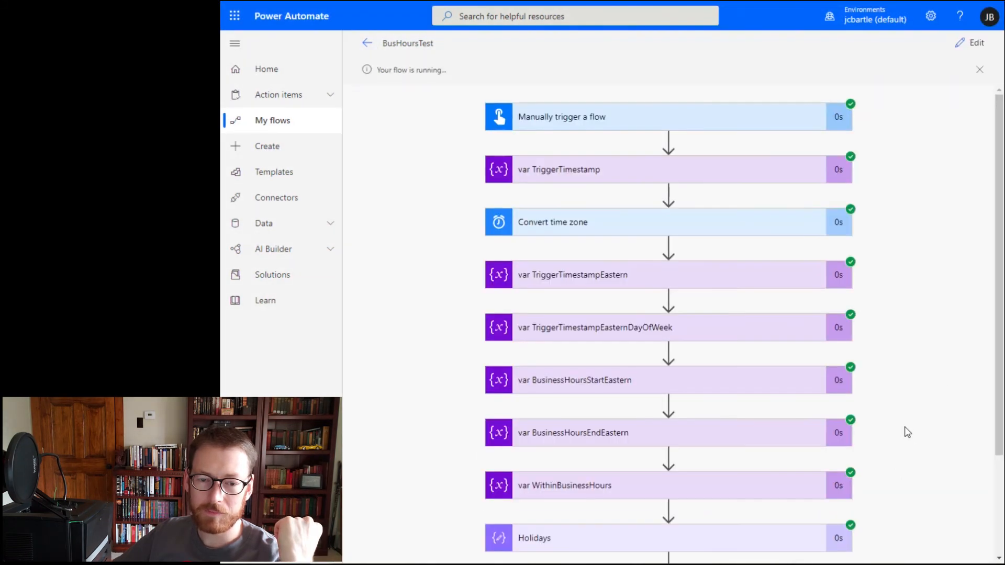
# Check the WithinBusinessHours value in the new run, then collapse that action.
pyautogui.scroll(-3, 952, 364)
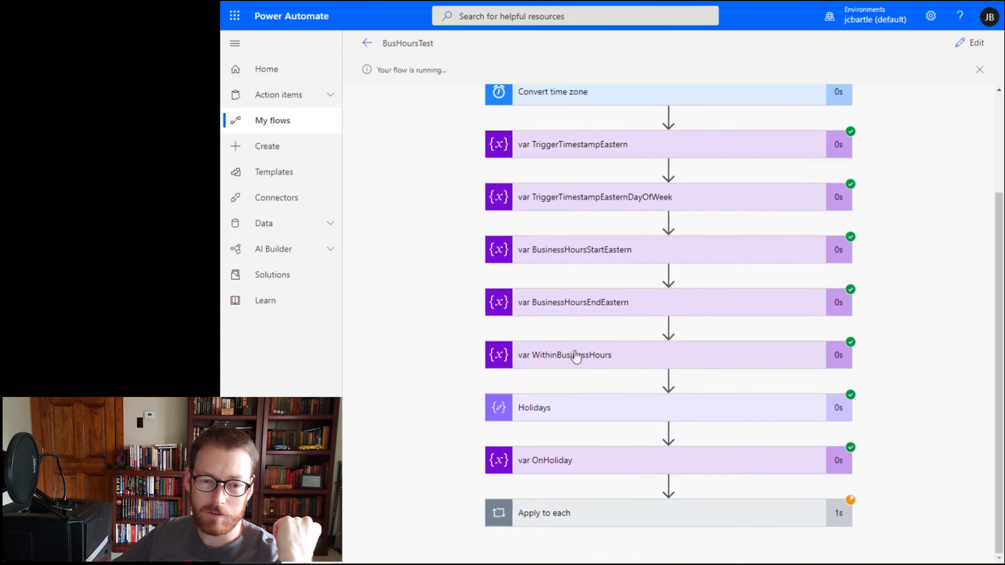
pyautogui.click(576, 357)
pyautogui.scroll(-3, 575, 357)
pyautogui.moveTo(535, 382); pyautogui.dragTo(516, 383)
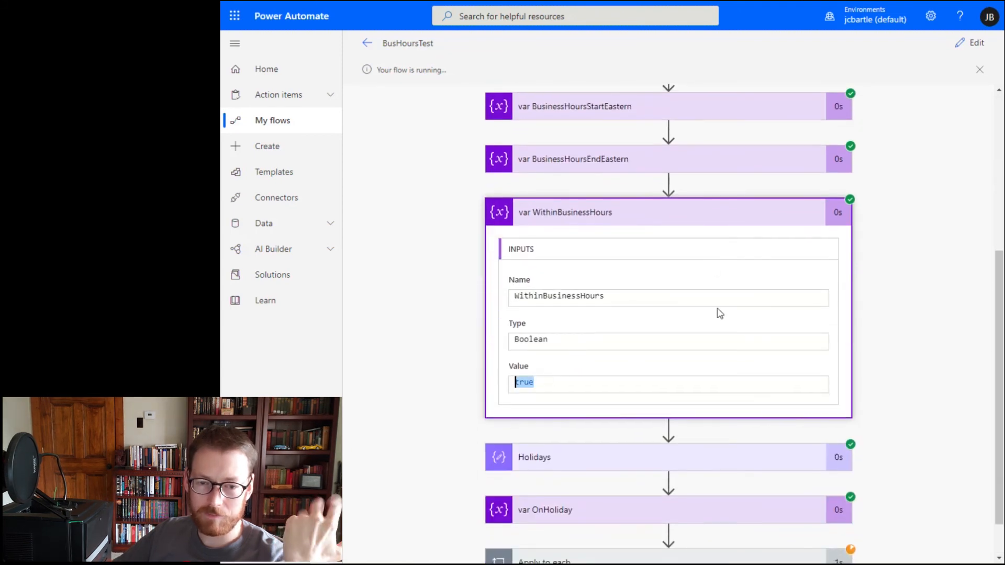
pyautogui.click(702, 222)
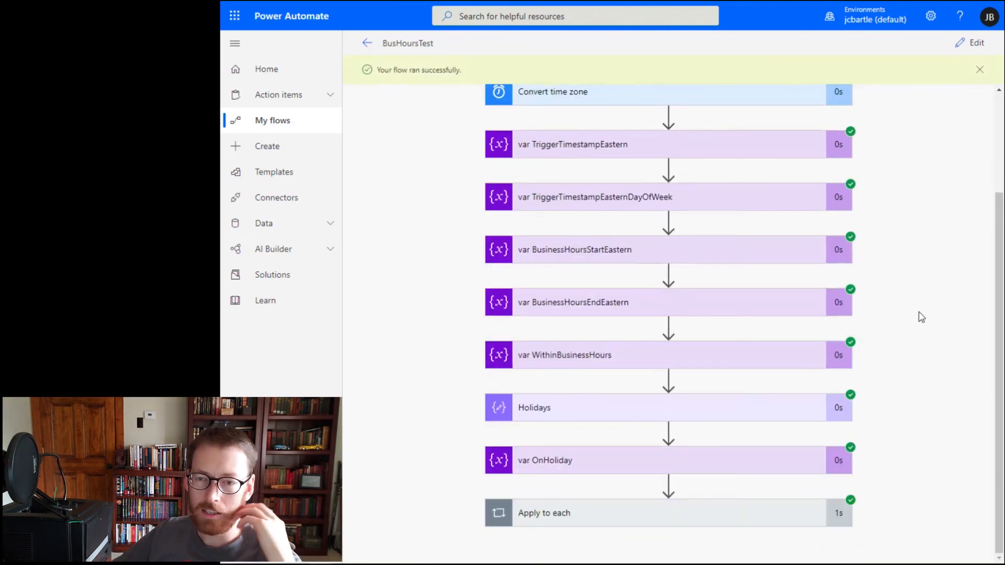
# Edit the flow and add "2020-04-14" as a third date in the Holidays array.
pyautogui.click(973, 43)
pyautogui.scroll(-1, 887, 260)
pyautogui.scroll(-2, 693, 220)
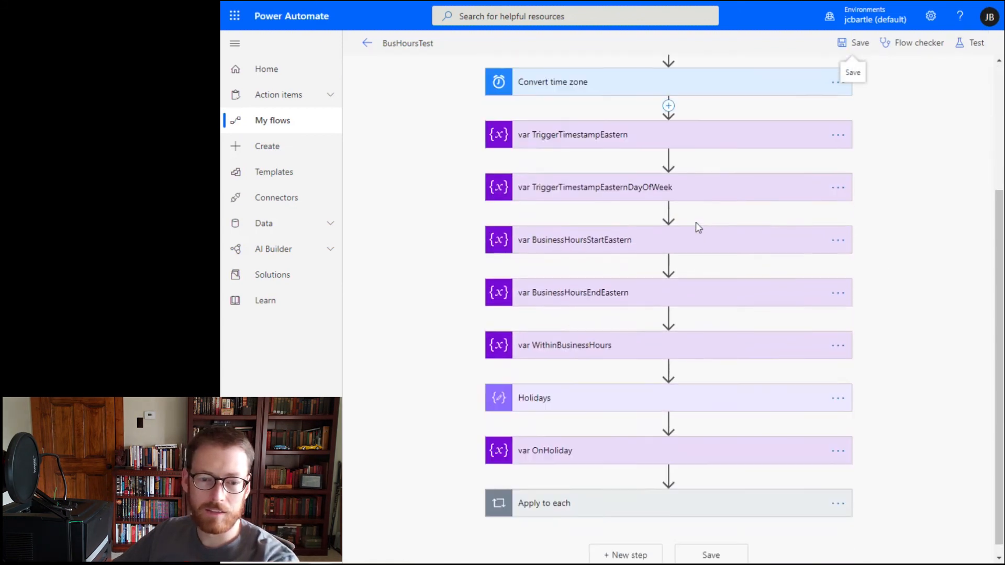
pyautogui.click(632, 392)
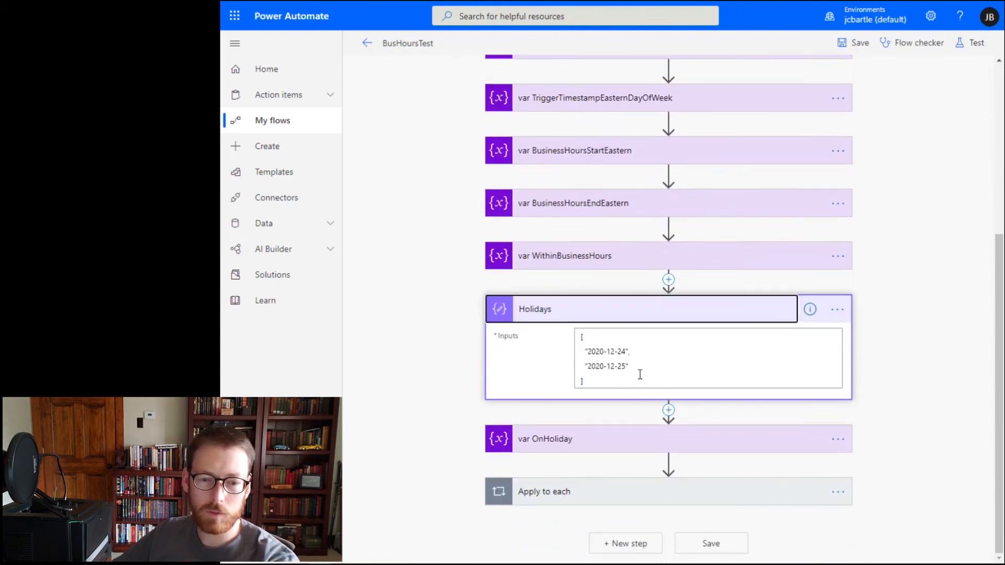
pyautogui.click(730, 360)
pyautogui.write(',')
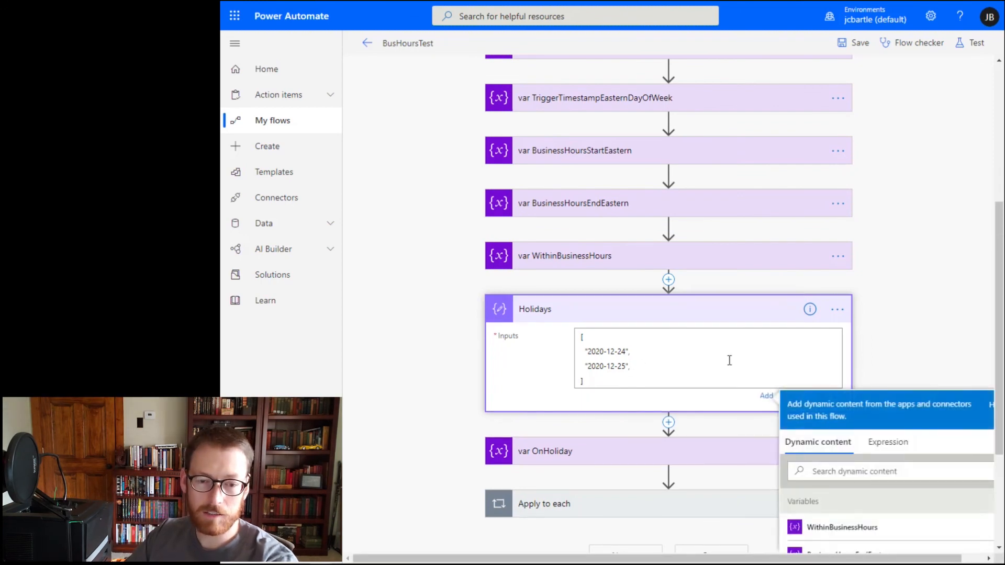
pyautogui.press('Return')
pyautogui.write('"')
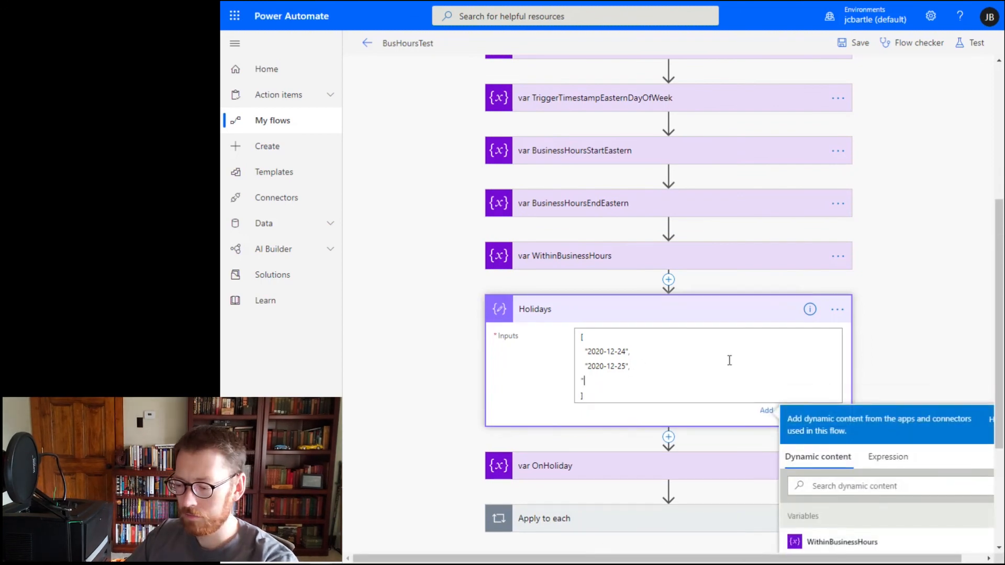
pyautogui.write('2020-0')
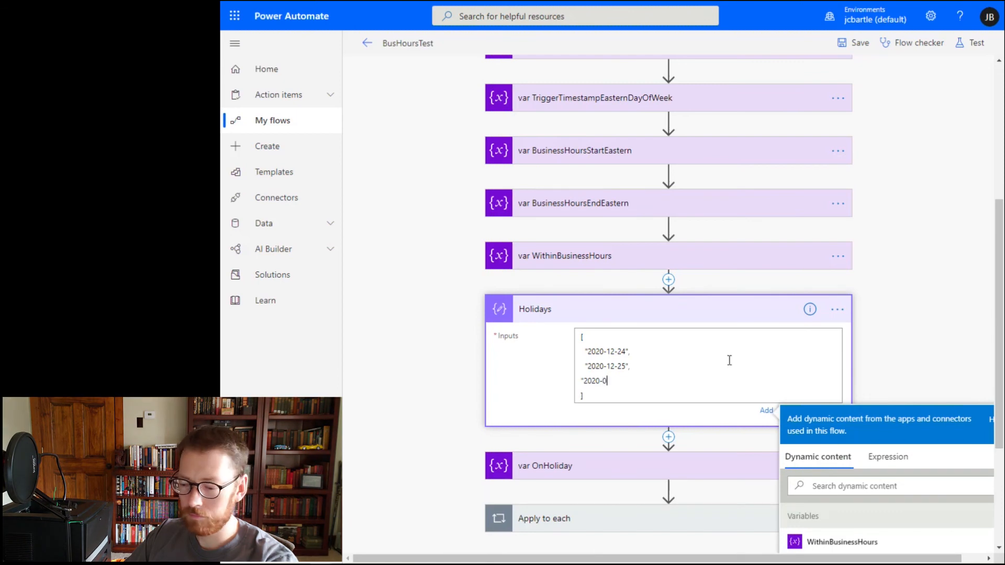
pyautogui.write('4-14"')
# Save the flow with the extended holiday list and run a manually triggered test.
pyautogui.click(859, 44)
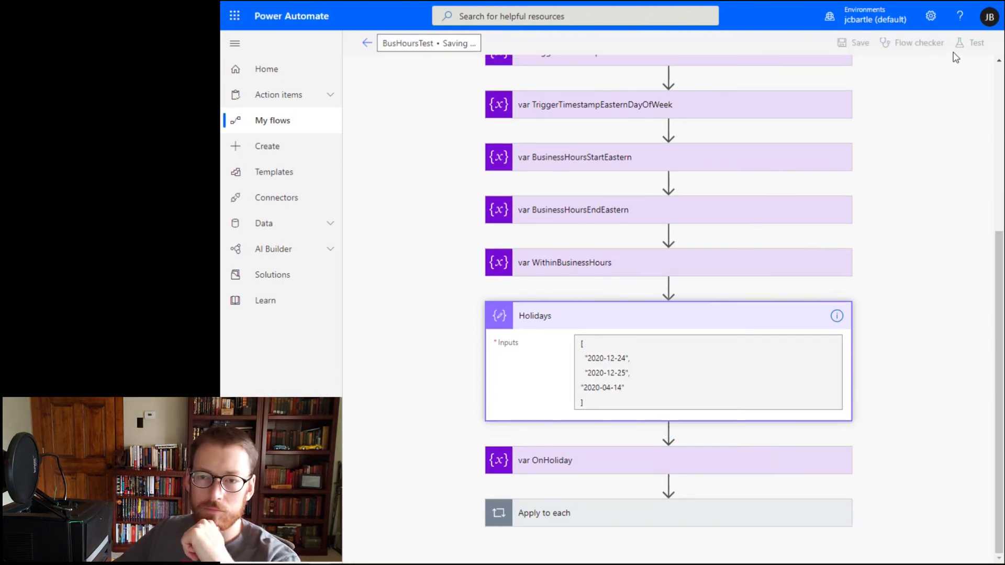
pyautogui.click(977, 49)
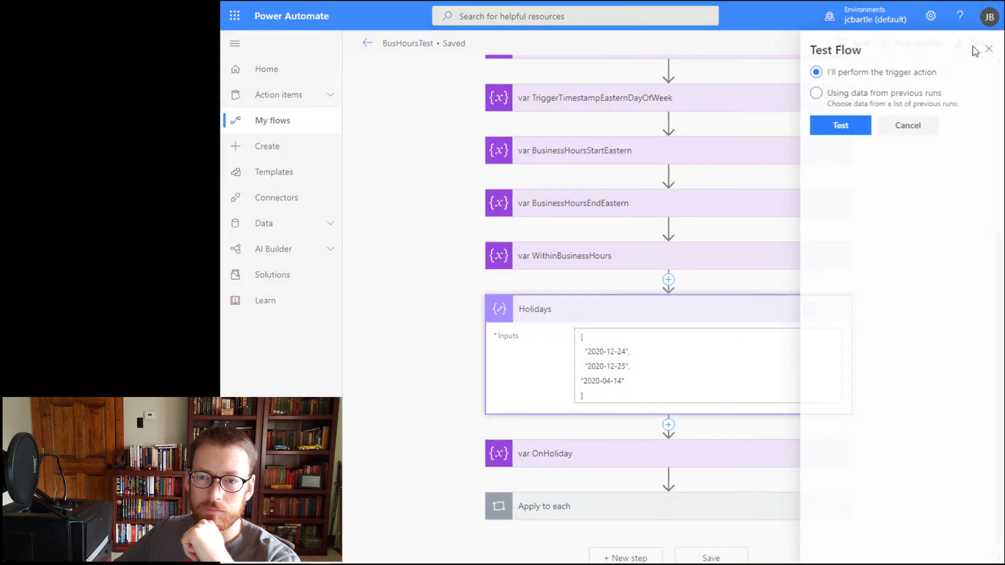
pyautogui.click(831, 126)
pyautogui.click(843, 551)
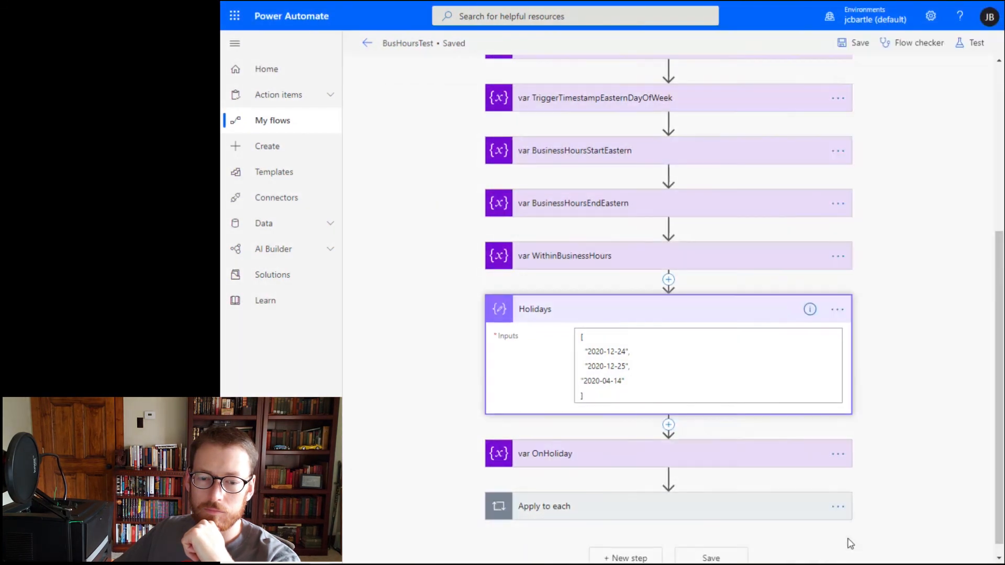
# Check the initial value of the OnHoliday variable in the new run.
pyautogui.scroll(-3, 867, 295)
pyautogui.click(578, 460)
pyautogui.scroll(-2, 450, 424)
pyautogui.doubleClick(578, 439)
# Inspect the Condition's expression result in all three Apply to each iterations of the run.
pyautogui.click(680, 516)
pyautogui.scroll(-2, 882, 422)
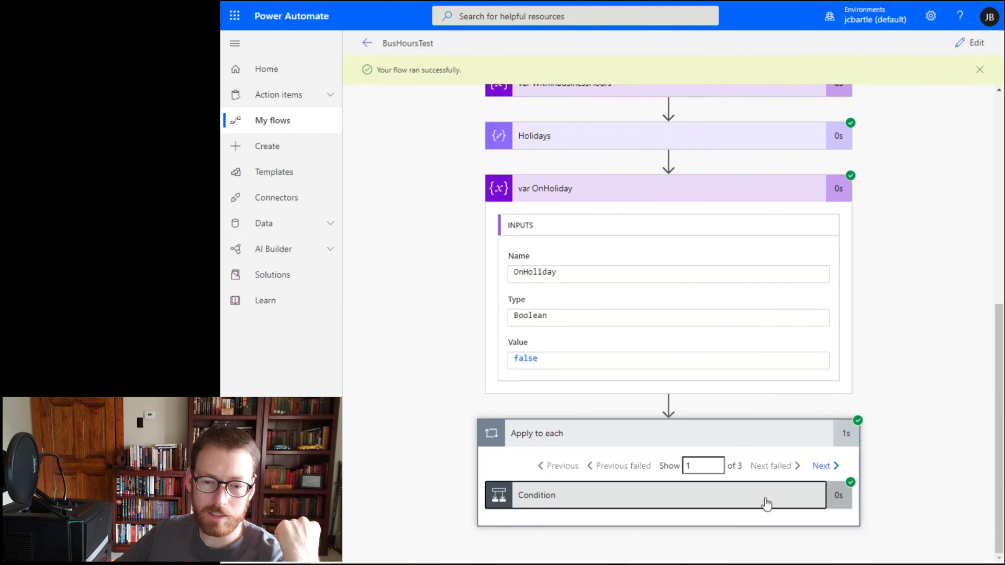
pyautogui.click(766, 496)
pyautogui.scroll(-4, 766, 471)
pyautogui.moveTo(830, 560); pyautogui.dragTo(957, 560)
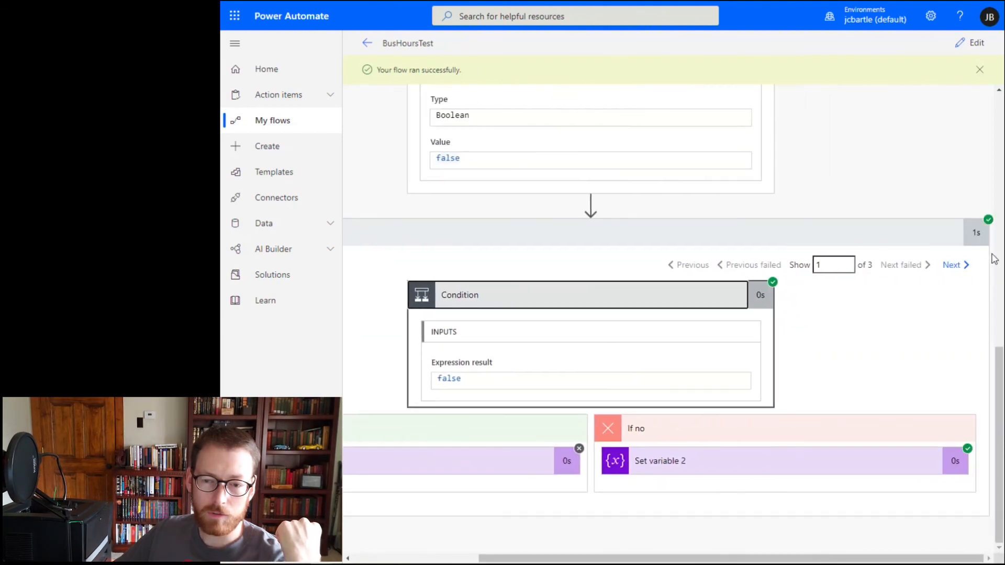
pyautogui.click(950, 265)
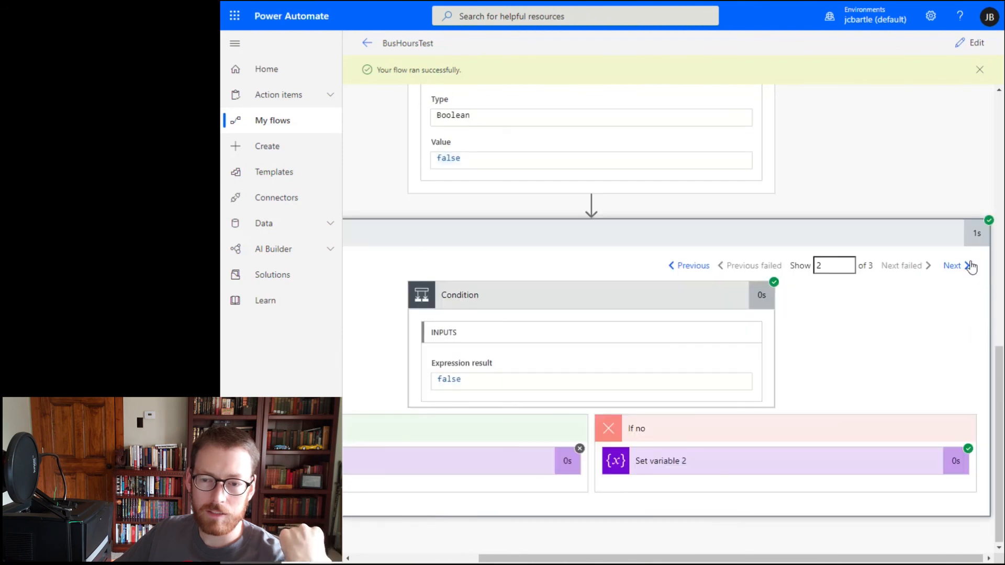
pyautogui.click(963, 267)
pyautogui.scroll(2, 800, 533)
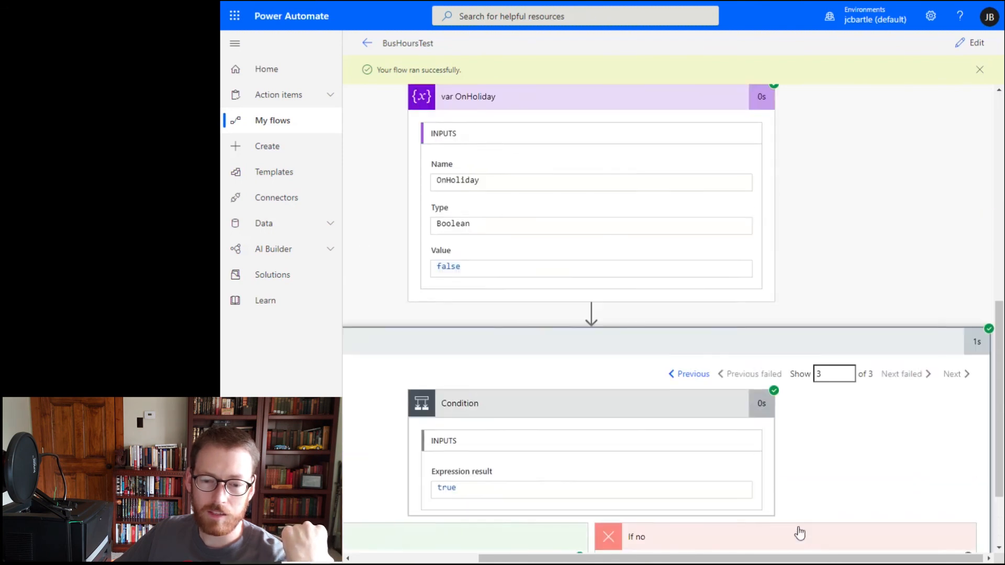
# Check the OnHoliday value set in the If yes branch of the third iteration, then collapse the branch and the loop.
pyautogui.scroll(-2, 800, 533)
pyautogui.moveTo(791, 558); pyautogui.dragTo(665, 558)
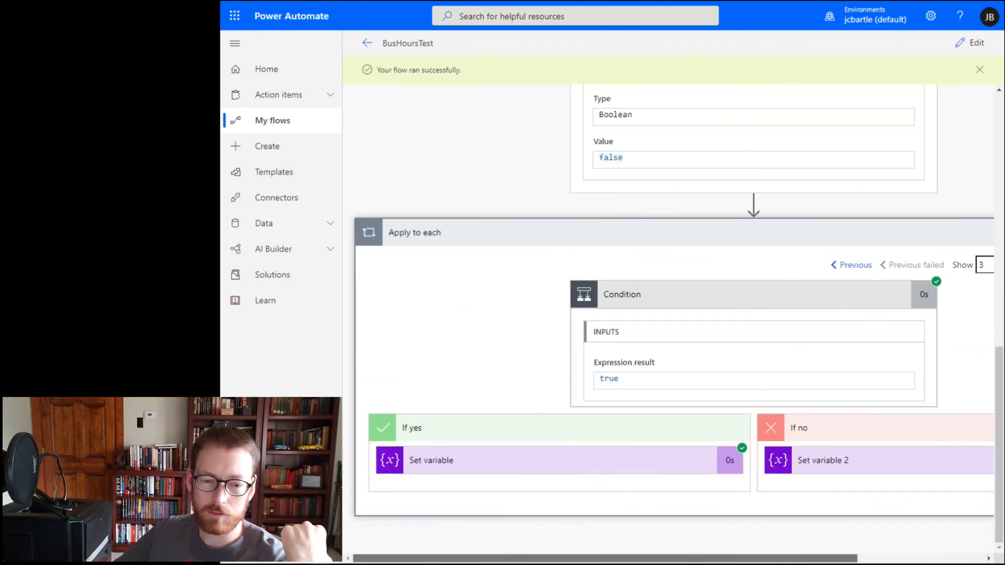
pyautogui.click(545, 466)
pyautogui.scroll(-4, 545, 468)
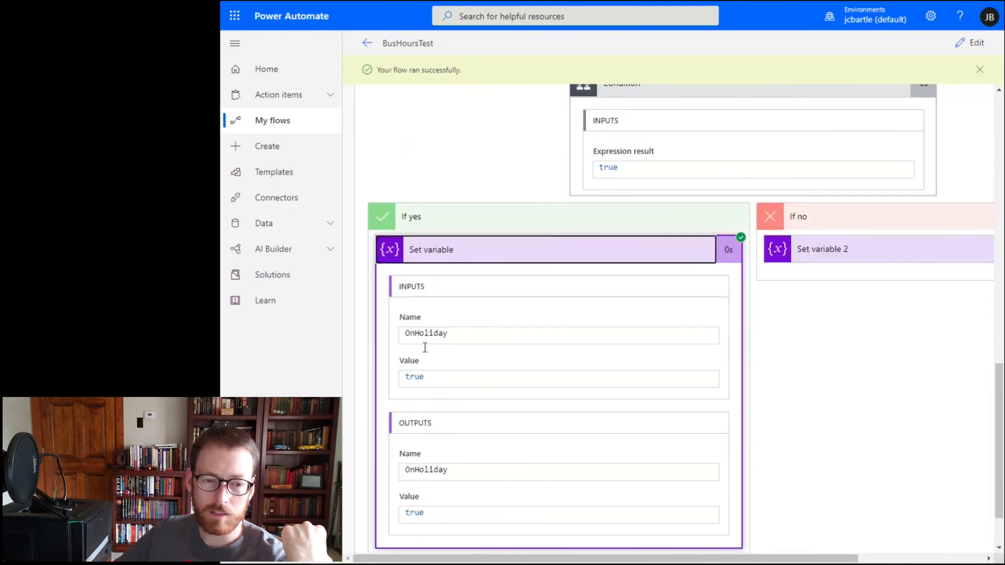
pyautogui.doubleClick(418, 374)
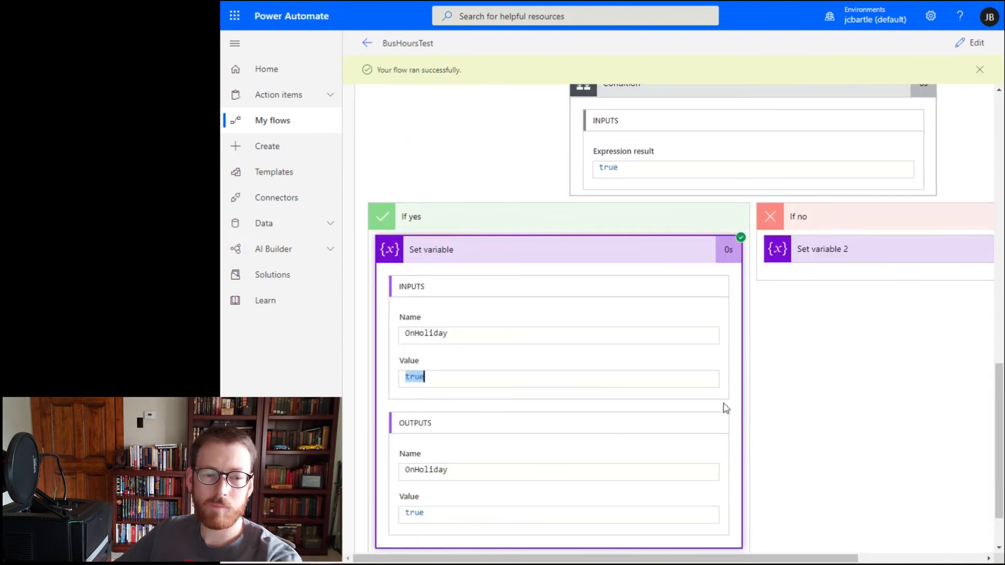
pyautogui.click(801, 398)
pyautogui.click(554, 219)
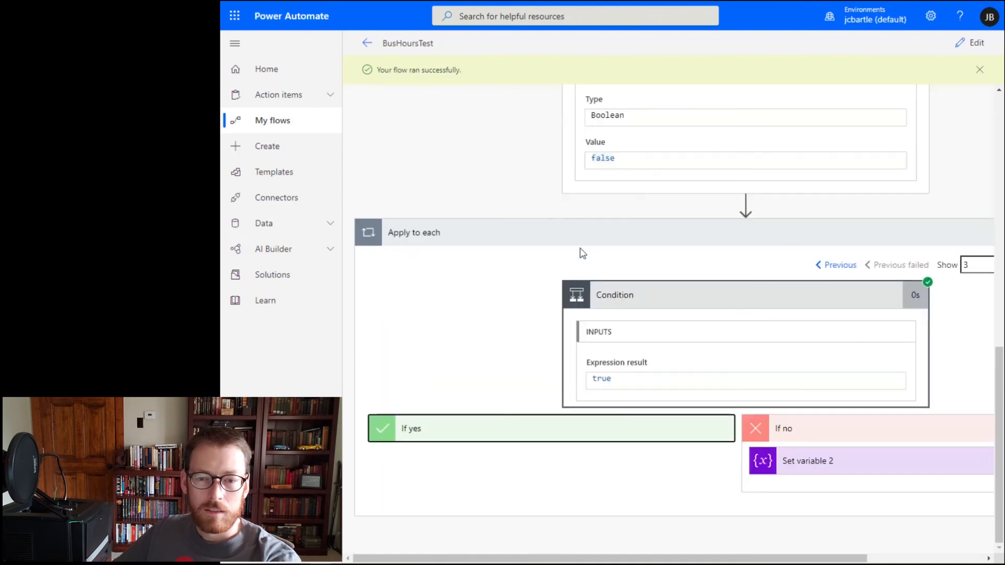
pyautogui.click(779, 230)
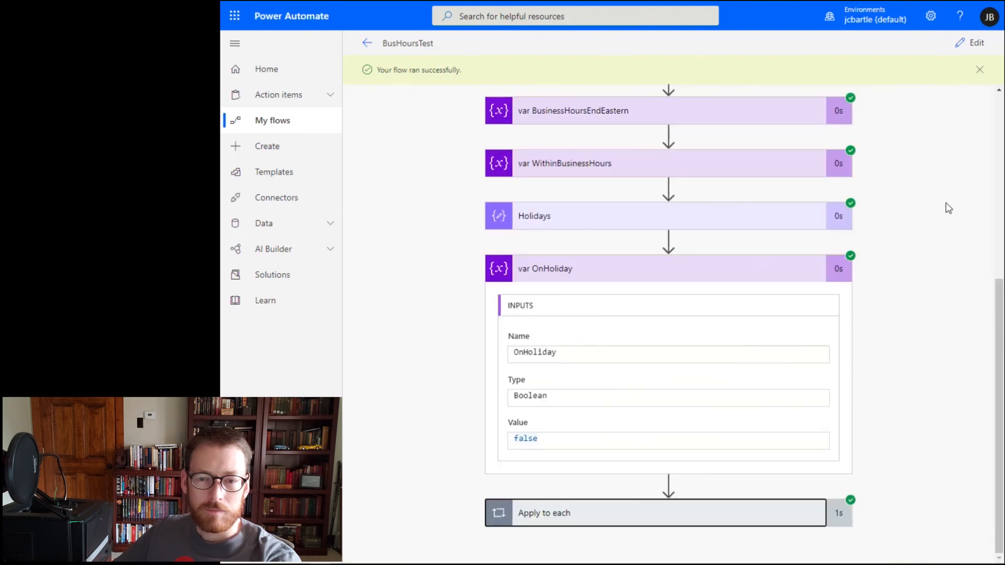
# Reopen the flow for editing and collapse the TriggerTimestamp and Holidays actions.
pyautogui.scroll(5, 914, 302)
pyautogui.click(970, 42)
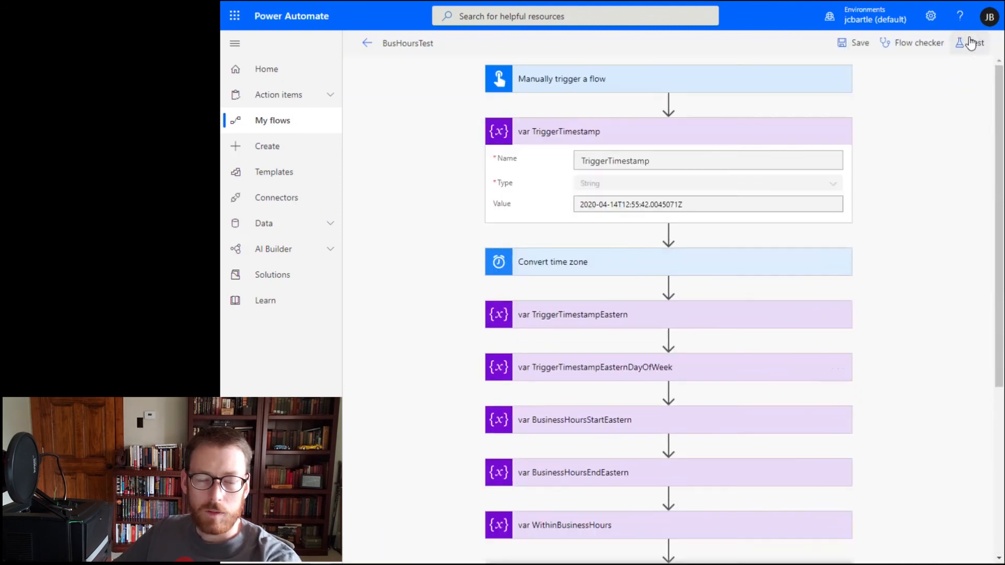
pyautogui.click(774, 137)
pyautogui.scroll(-4, 869, 195)
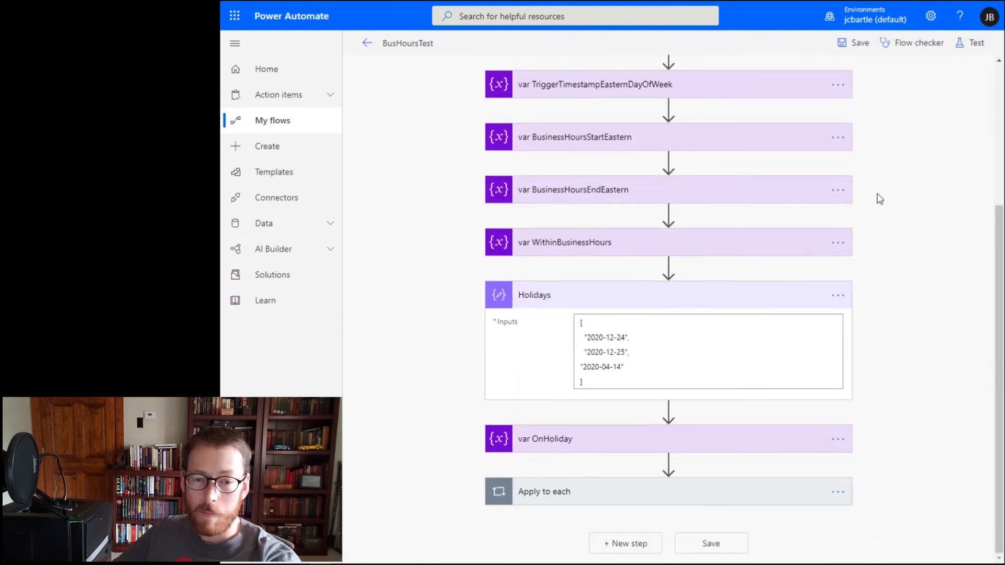
pyautogui.click(723, 296)
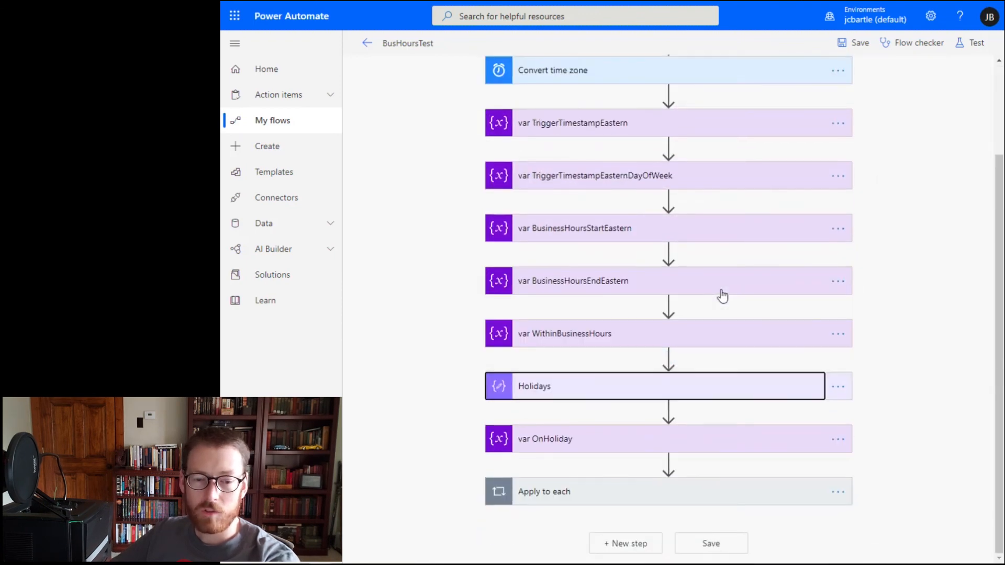
pyautogui.click(916, 340)
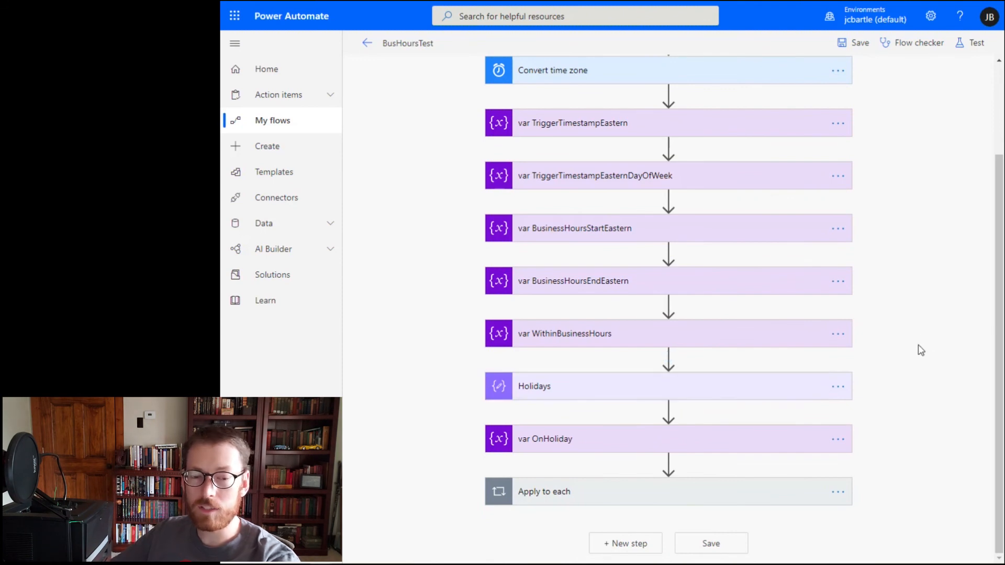
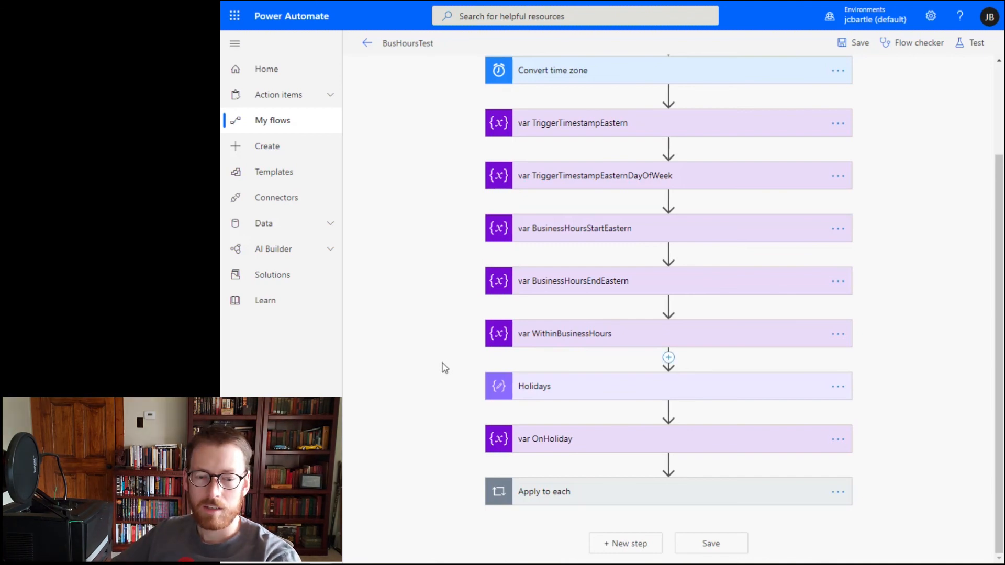
pyautogui.scroll(2, 574, 440)
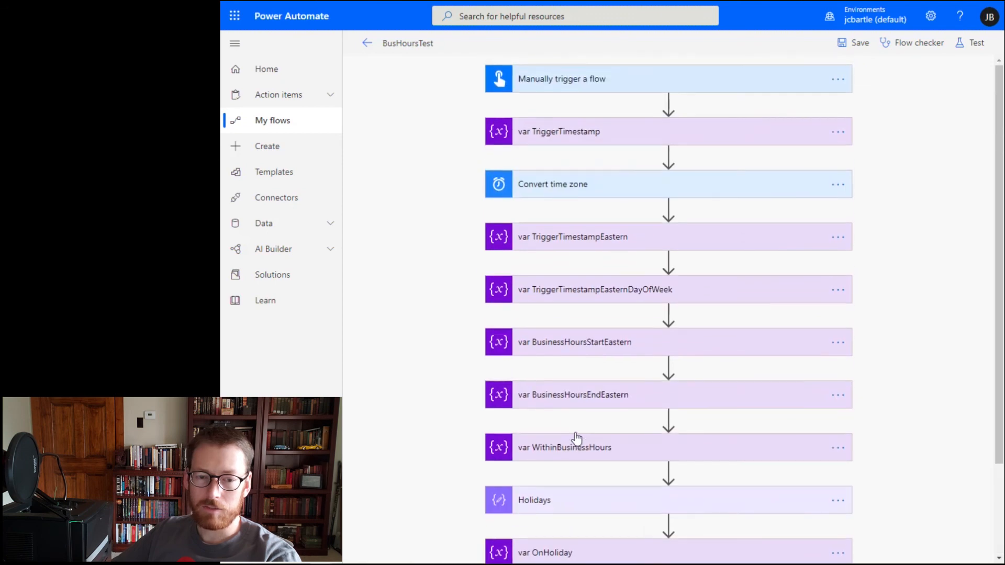
pyautogui.scroll(-2, 575, 440)
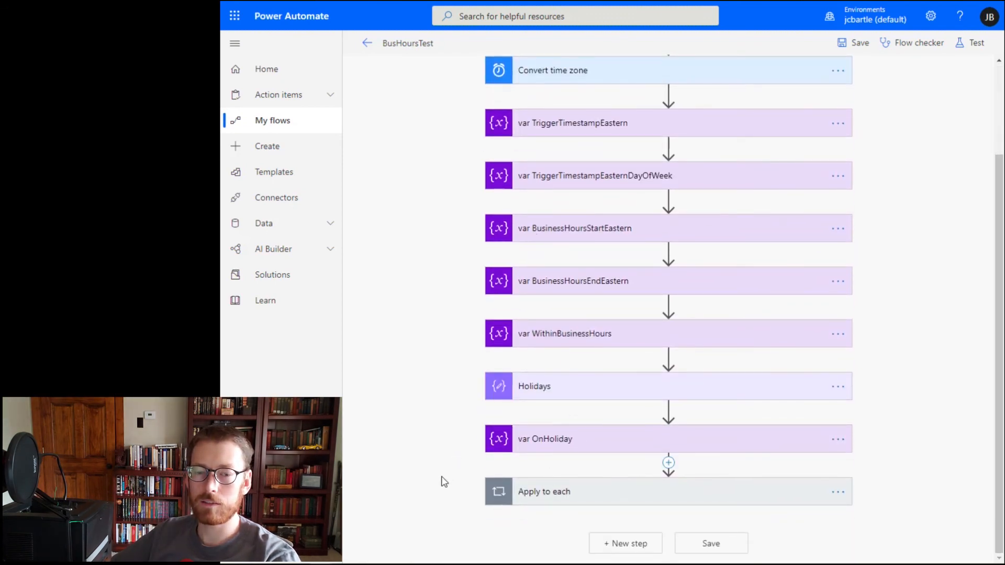
pyautogui.scroll(2, 442, 482)
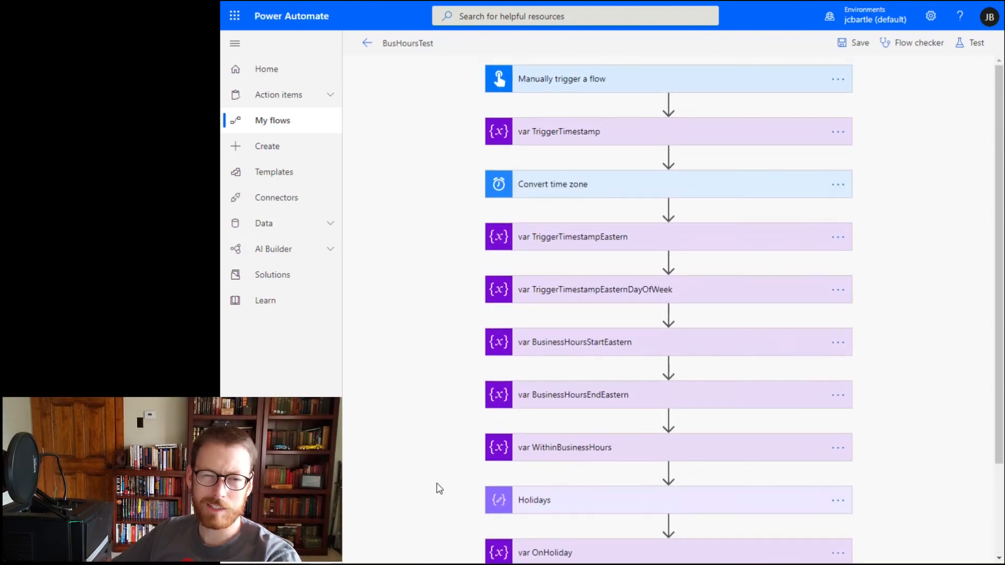
pyautogui.scroll(-2, 439, 485)
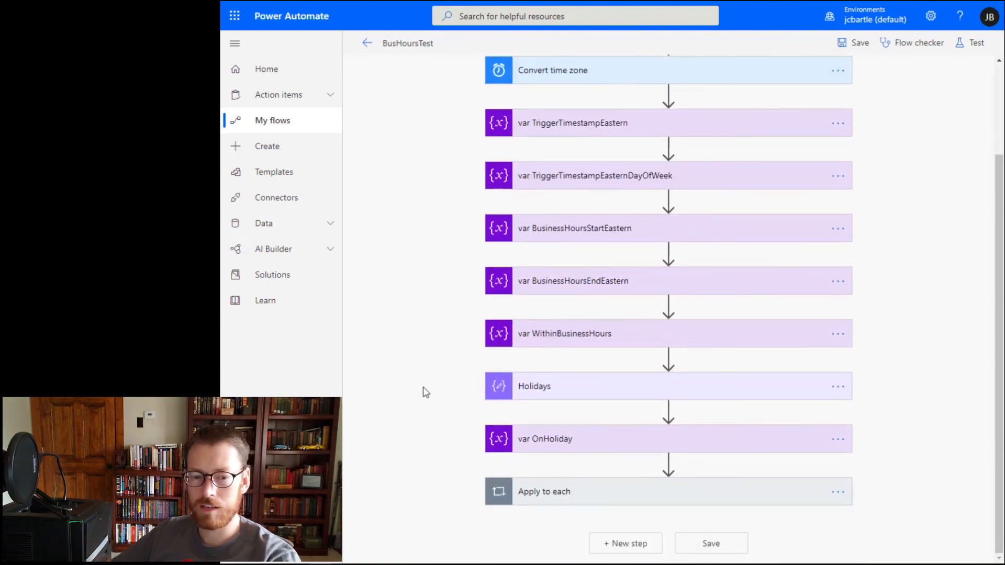